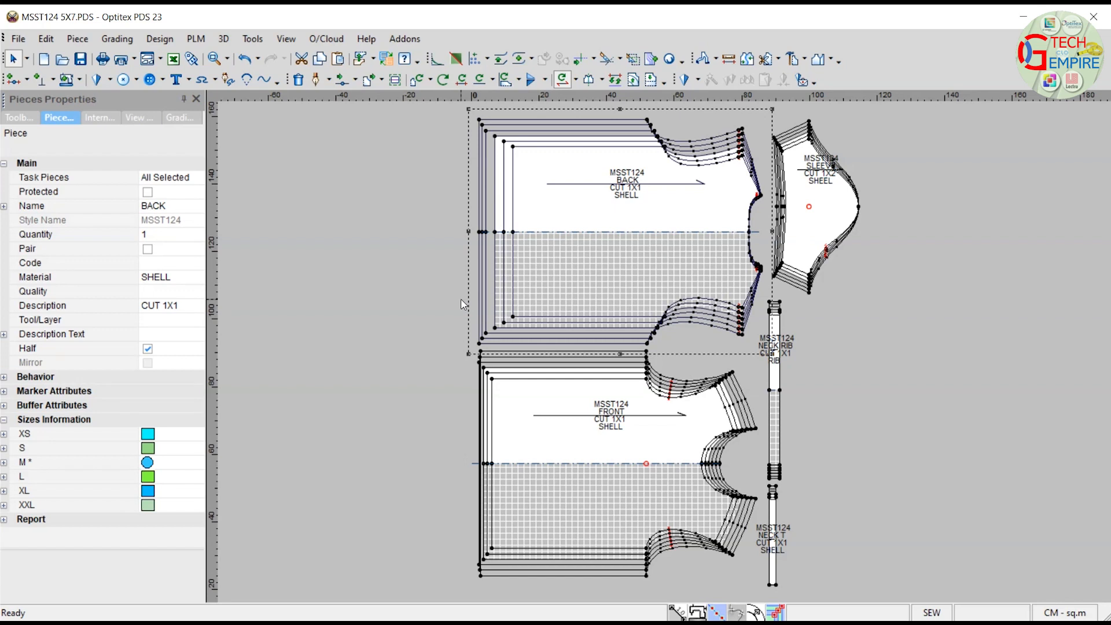
Switch to Optitex Mark 23 and start a new marker.
left_click(398, 317)
left_click(398, 466)
left_click(538, 623)
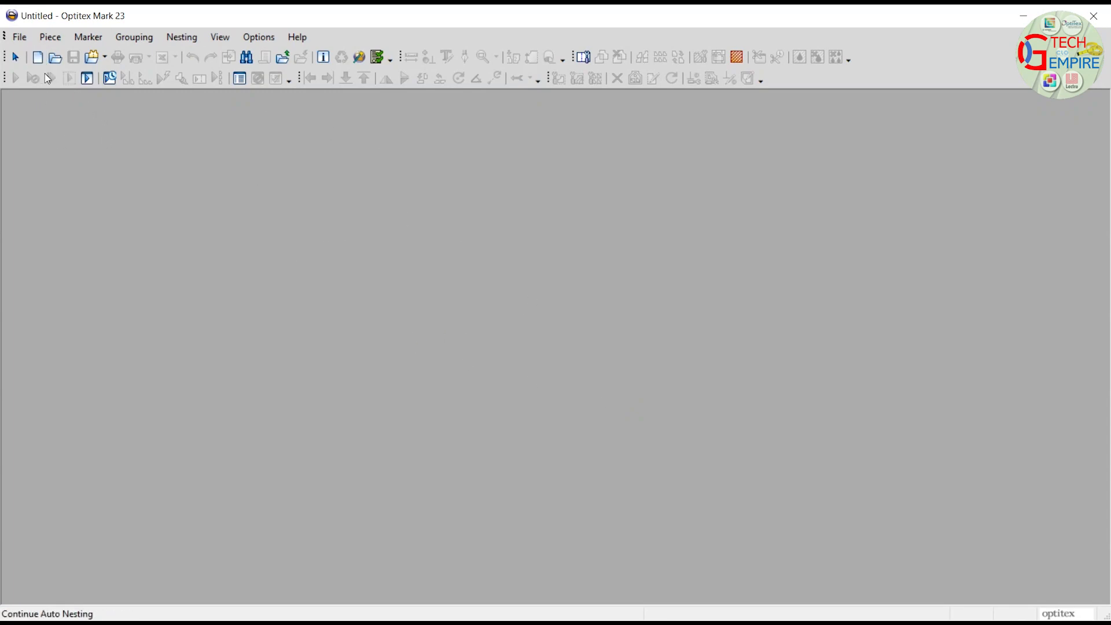
left_click(37, 57)
left_click(254, 227)
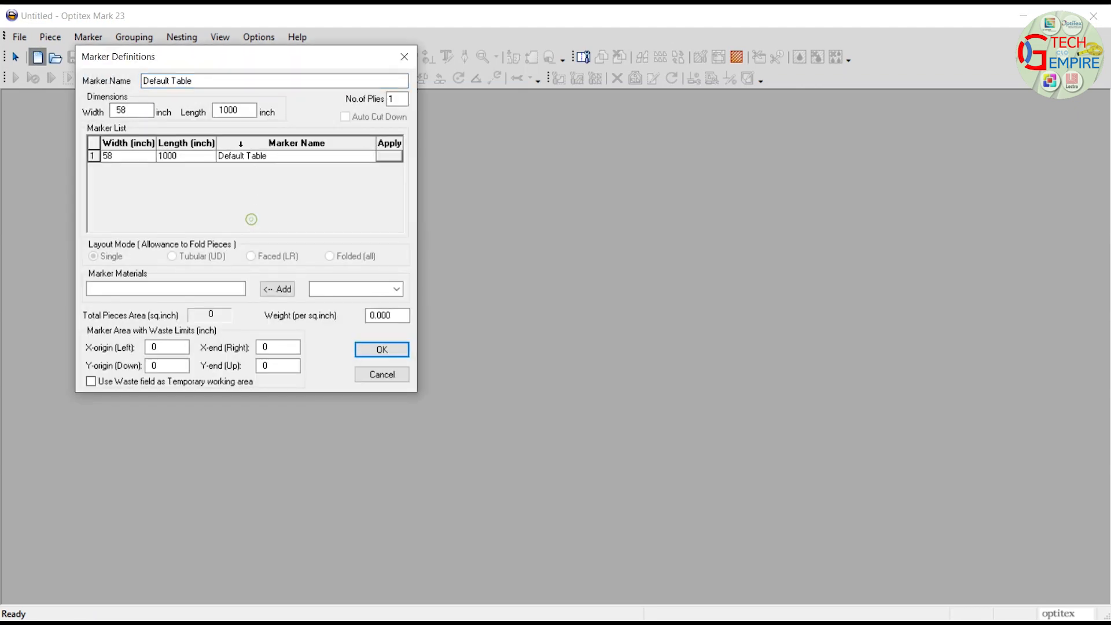
Set the marker length to 500 inches at a width of 58 inches and confirm the marker definitions.
double_click(134, 110)
left_click(136, 110)
left_click(237, 110)
double_click(222, 110)
left_click(232, 110)
left_click_drag(249, 110, 1, 44)
type("500")
left_click(231, 108)
left_click(382, 350)
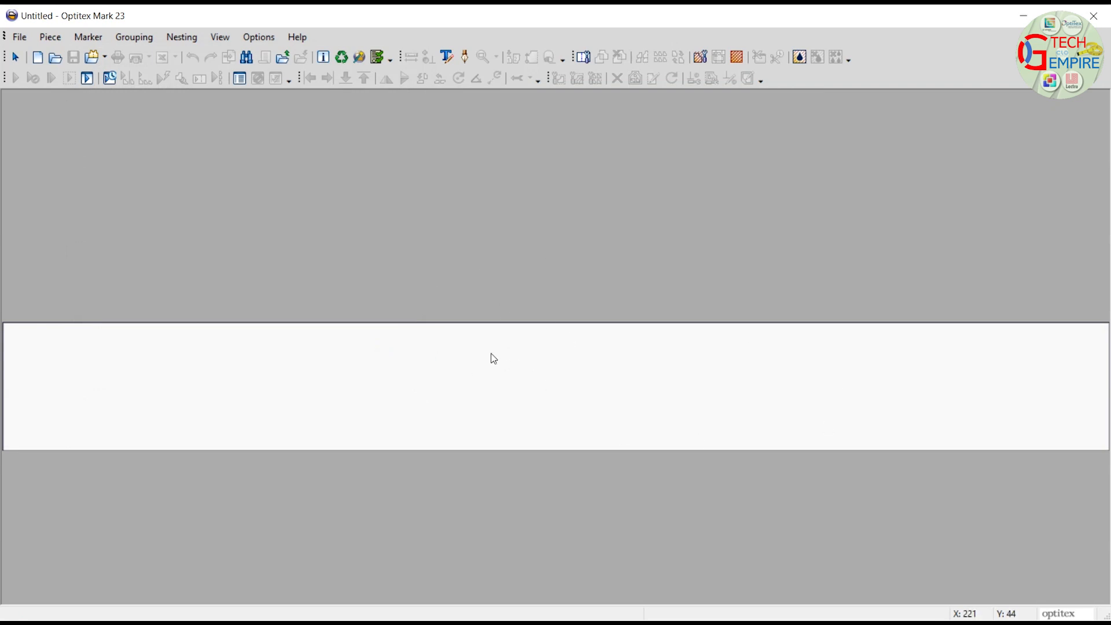
Try to load the style file MSST124 5X7 into the marker order.
left_click(94, 62)
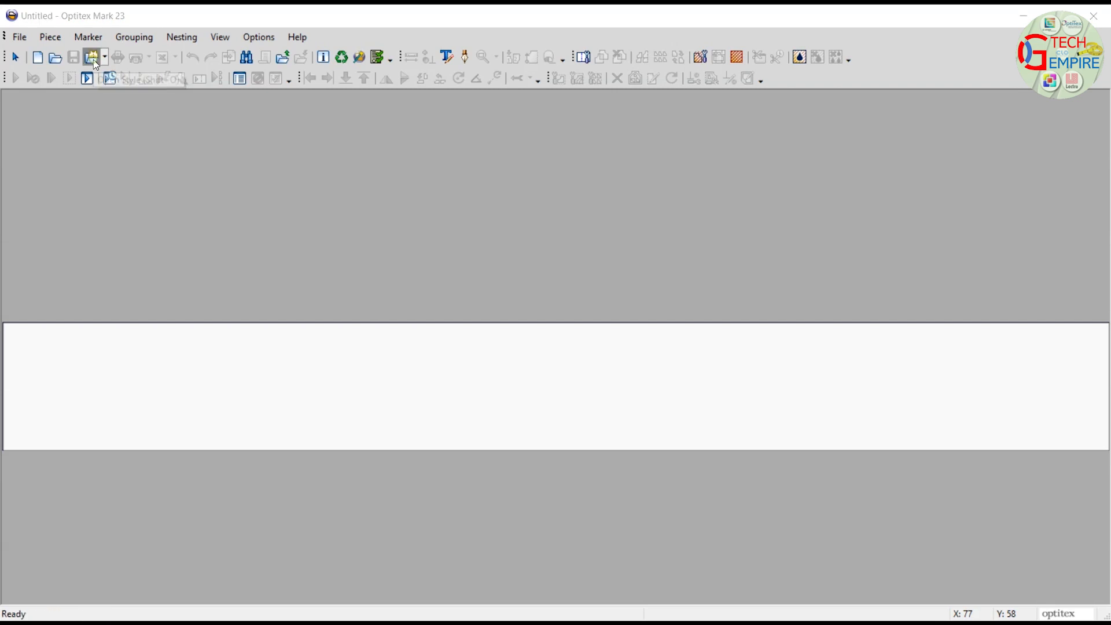
left_click_drag(490, 204, 445, 167)
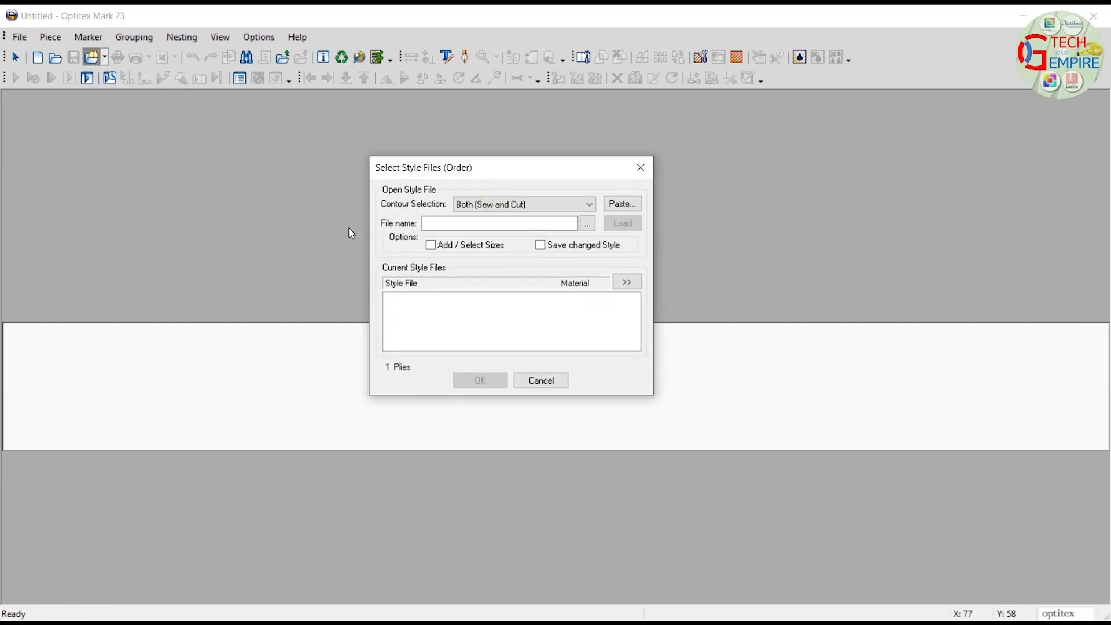
left_click(588, 224)
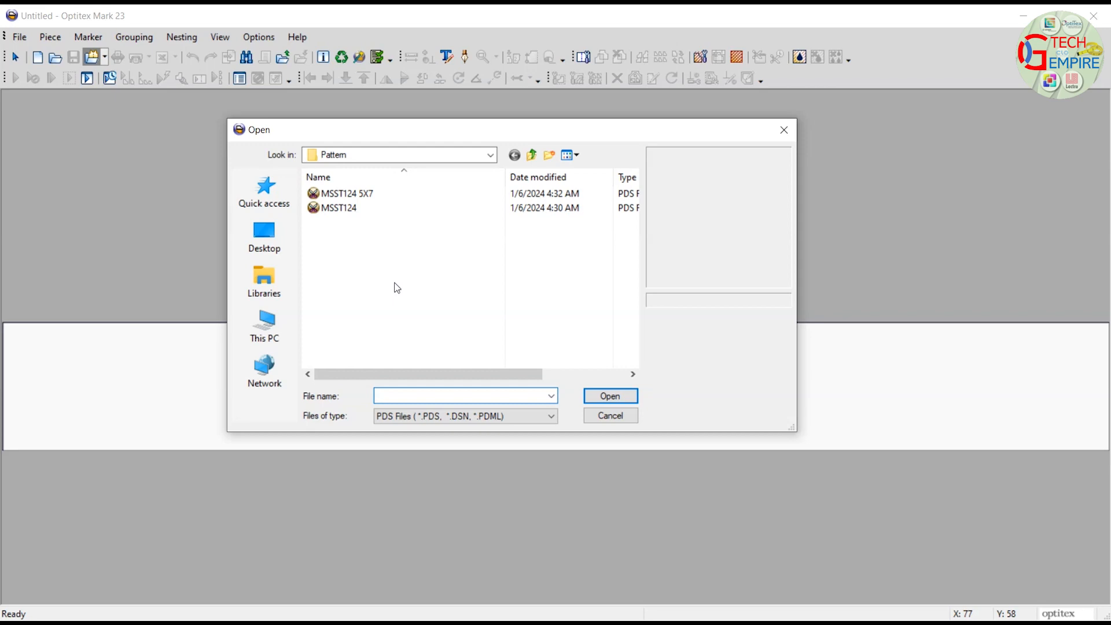
left_click(349, 197)
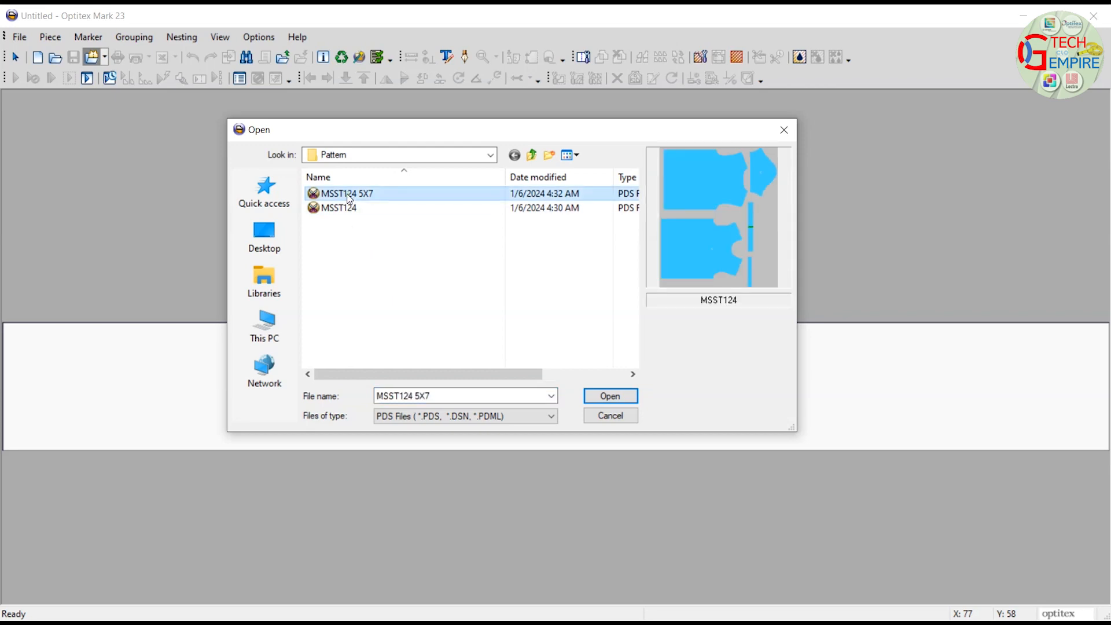
left_click(610, 397)
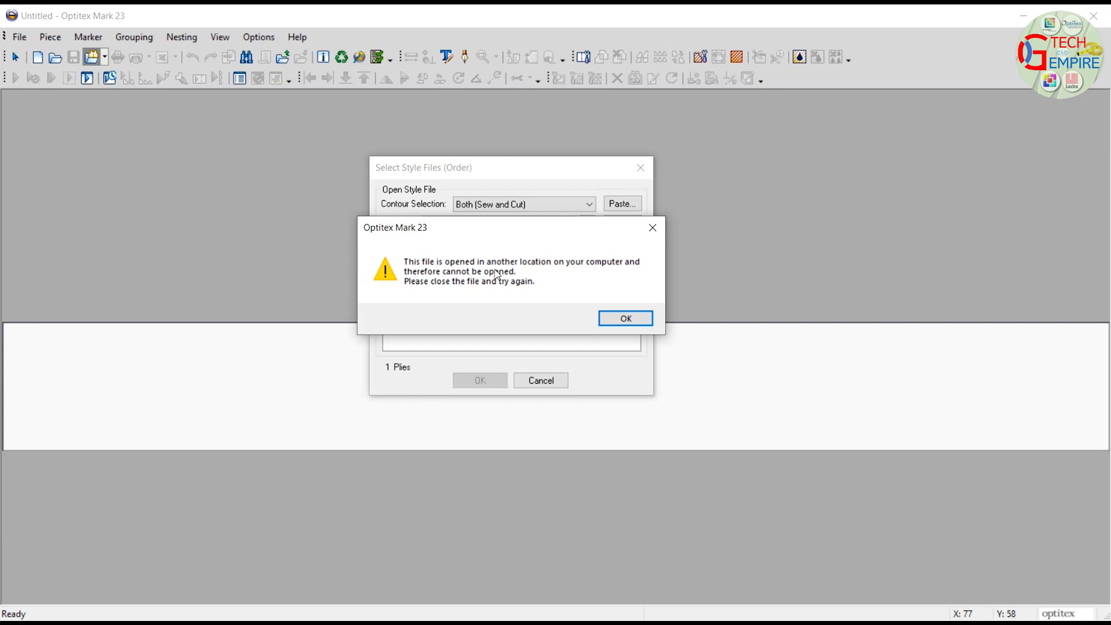
left_click(627, 318)
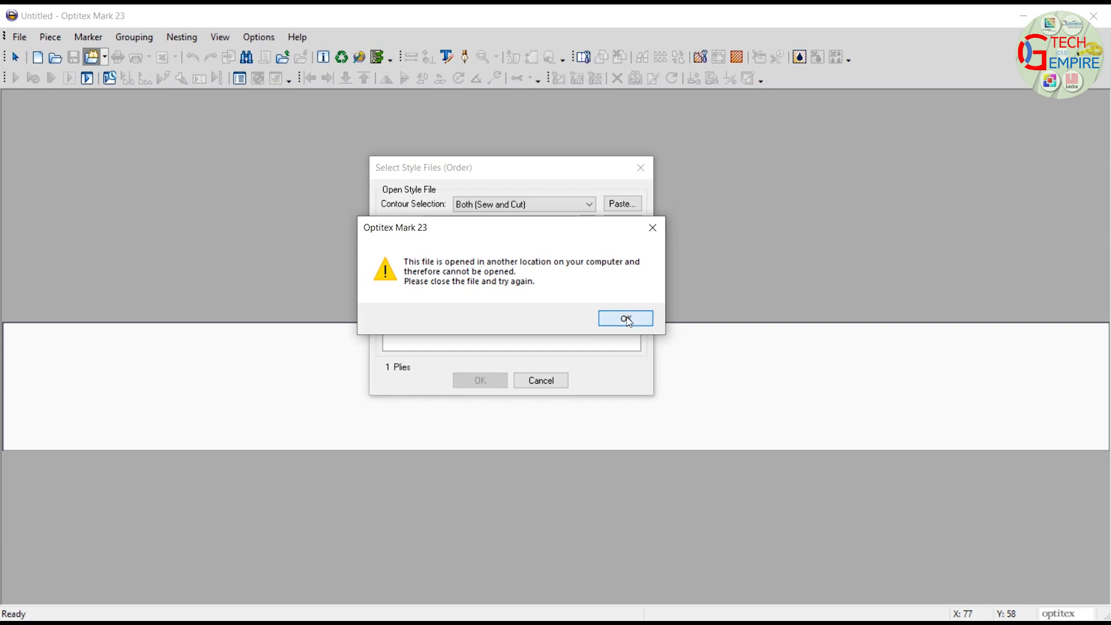
left_click(541, 381)
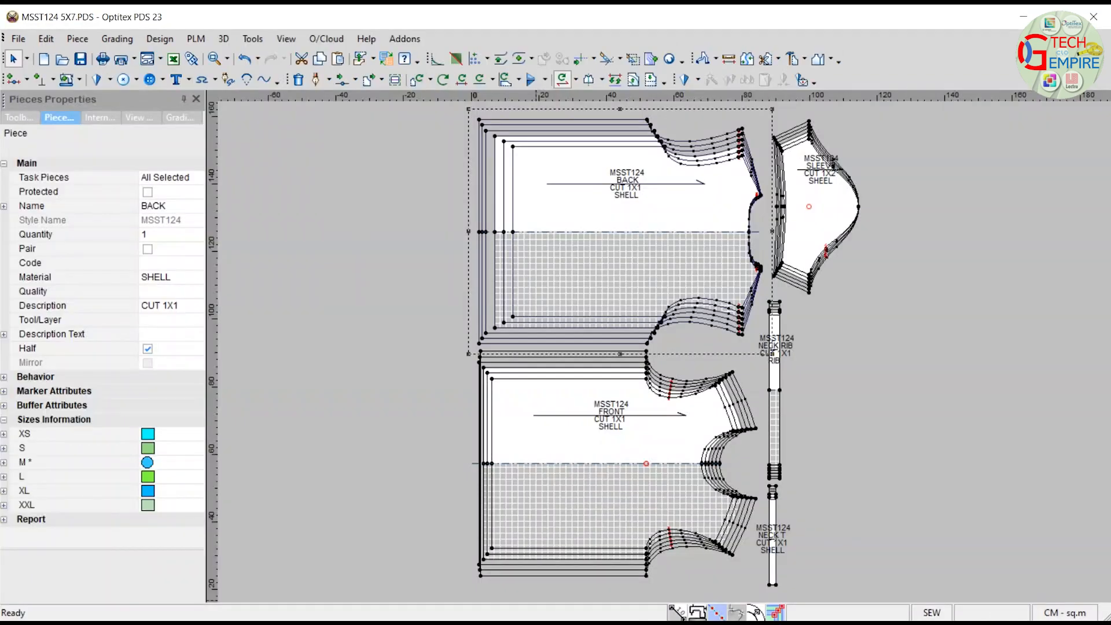
In Optitex PDS, open the recent file MSST124 in place of MSST124 5X7.
left_click(18, 38)
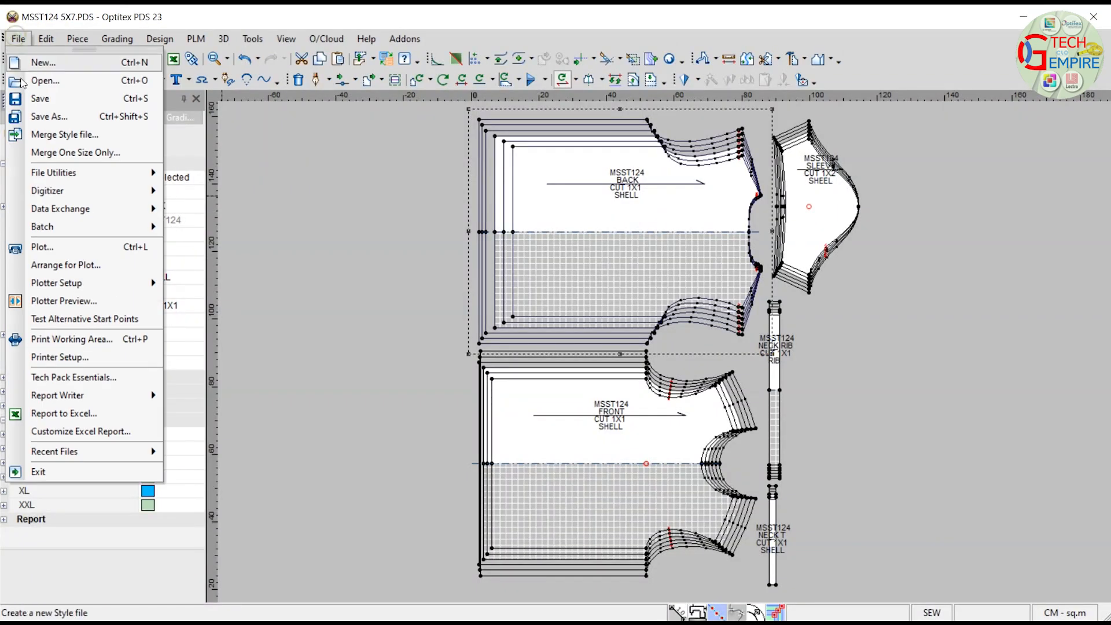
mouse_move(87, 452)
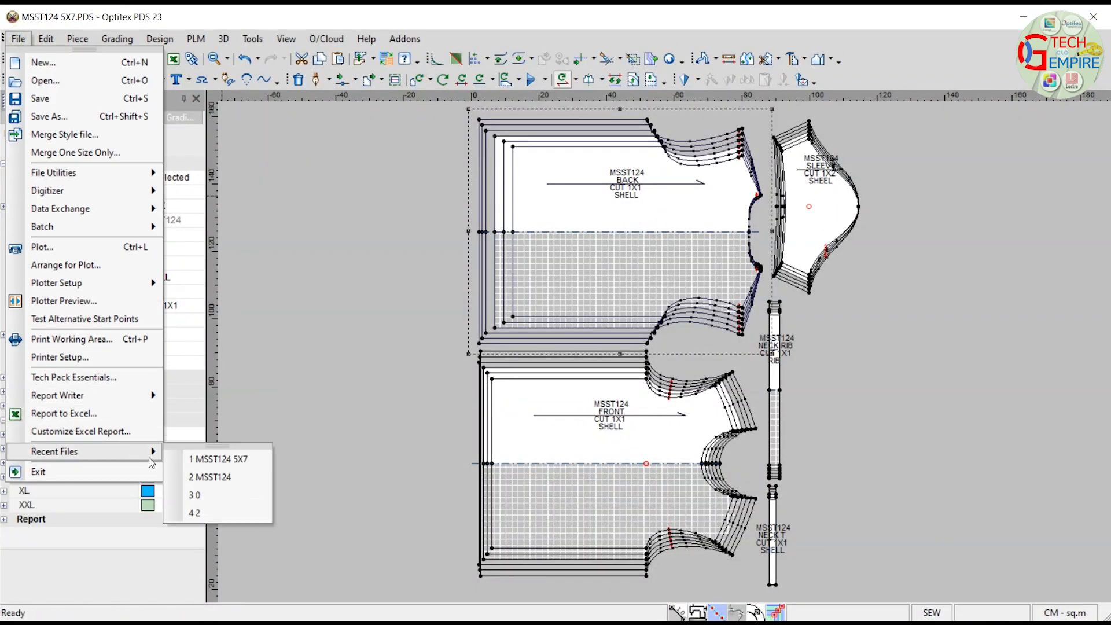
left_click(202, 477)
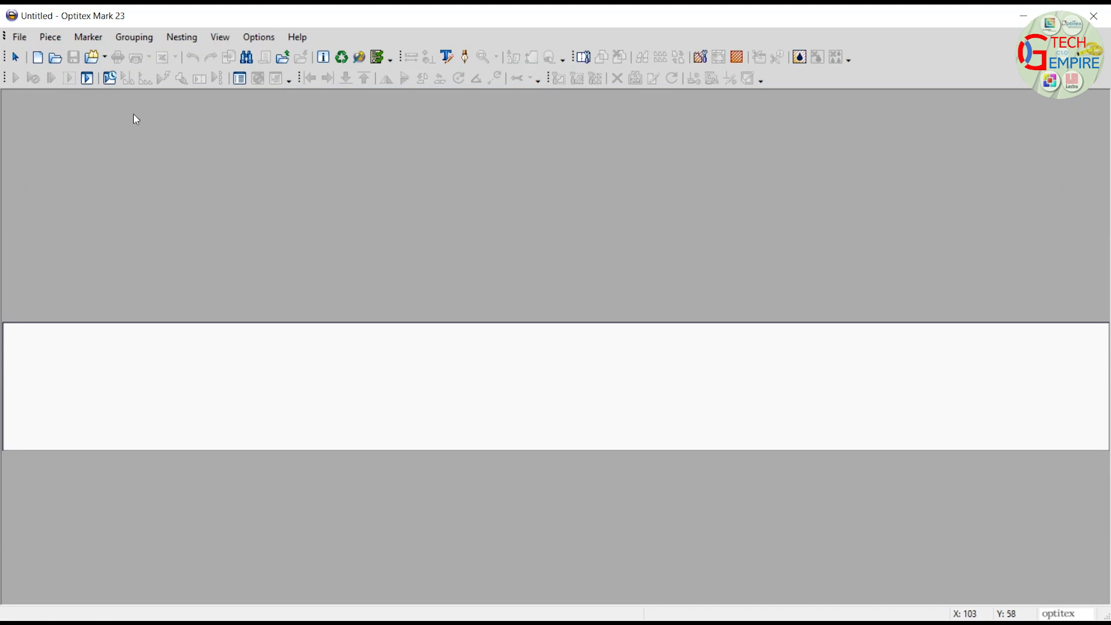
In Optitex Mark, load the style file MSST124 5X7 from the Pattern folder into the marker order.
left_click(93, 57)
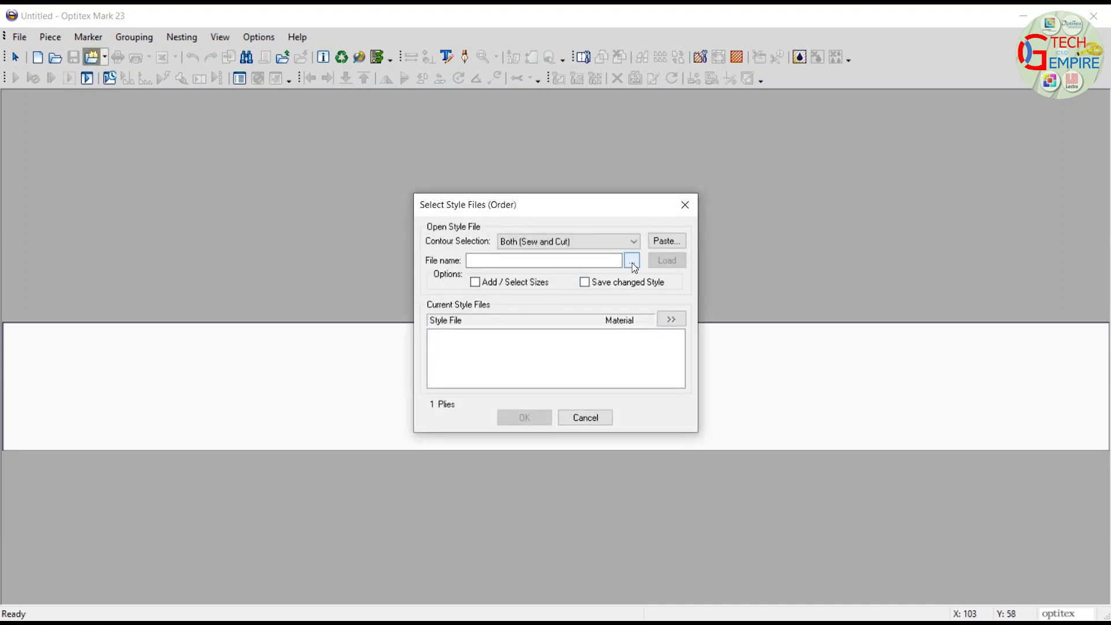
left_click(632, 261)
left_click(393, 231)
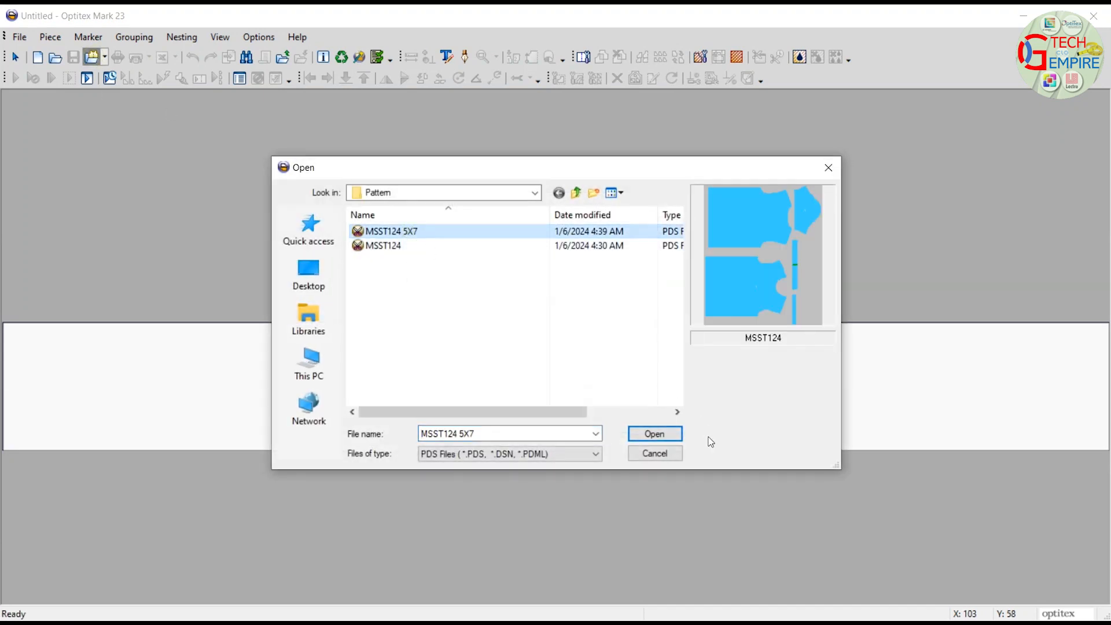
left_click(655, 433)
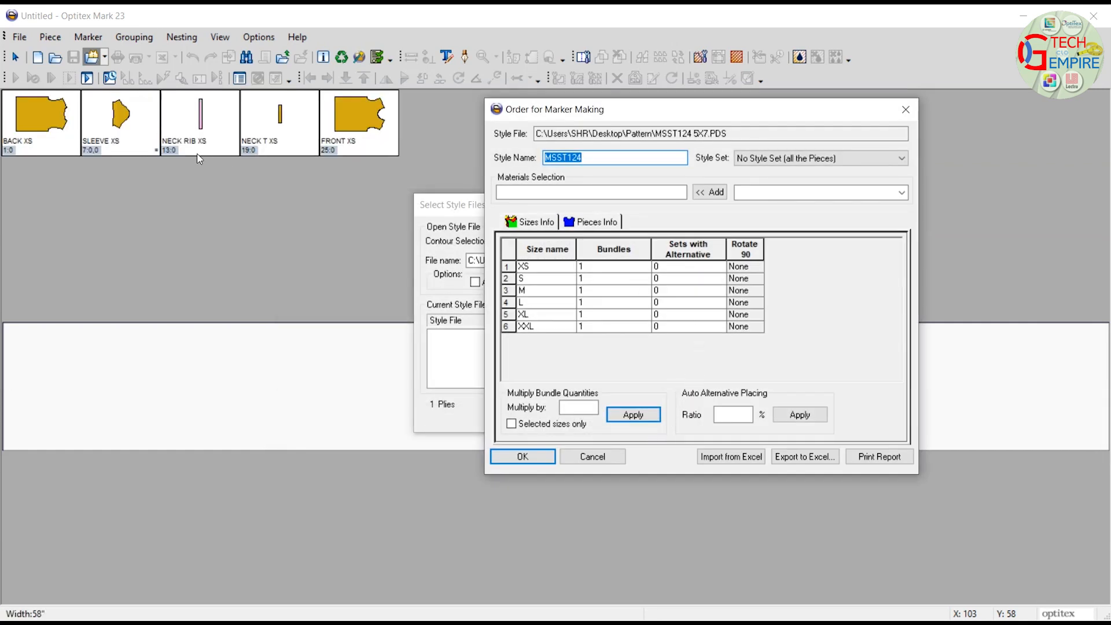
Choose SHELL as the material for the MSST124 marker order.
left_click(588, 157)
left_click_drag(588, 157, 540, 154)
left_click(513, 192)
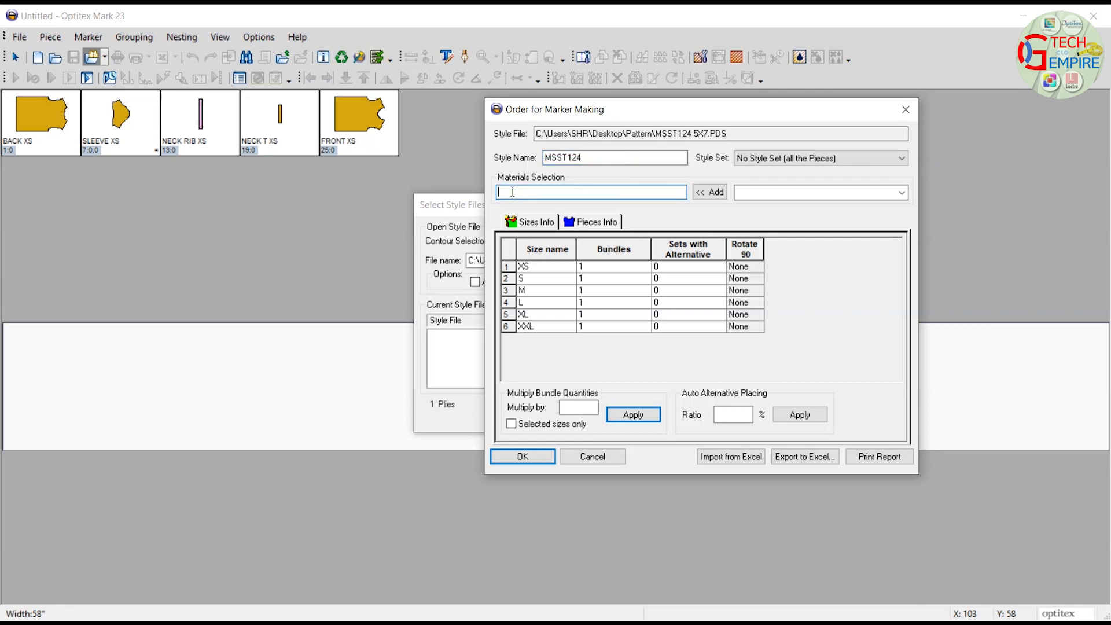
left_click(906, 194)
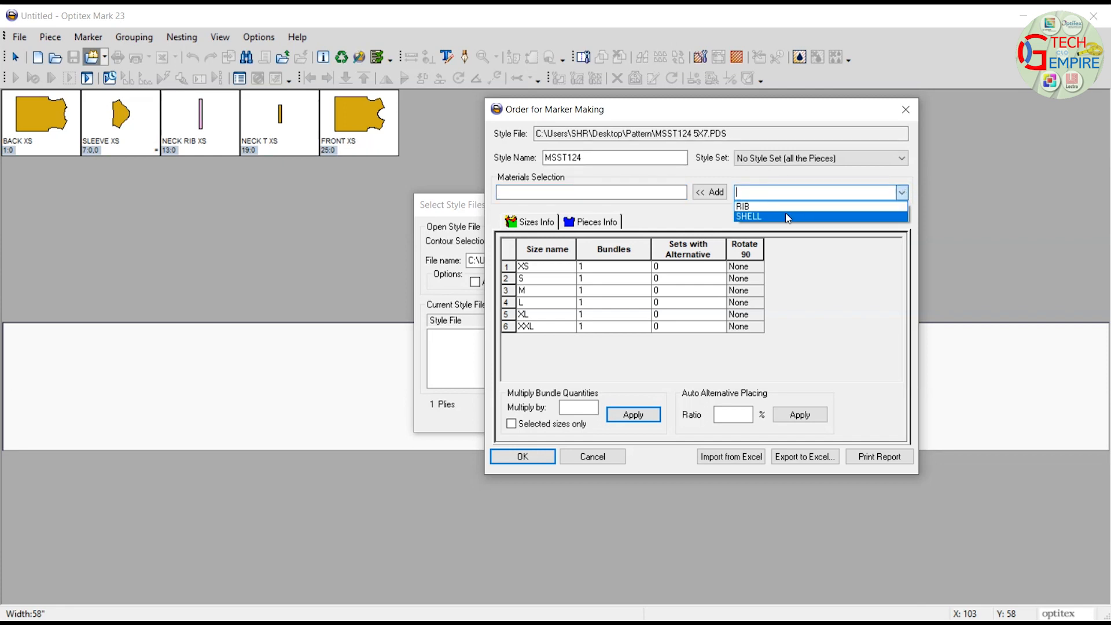
left_click(787, 218)
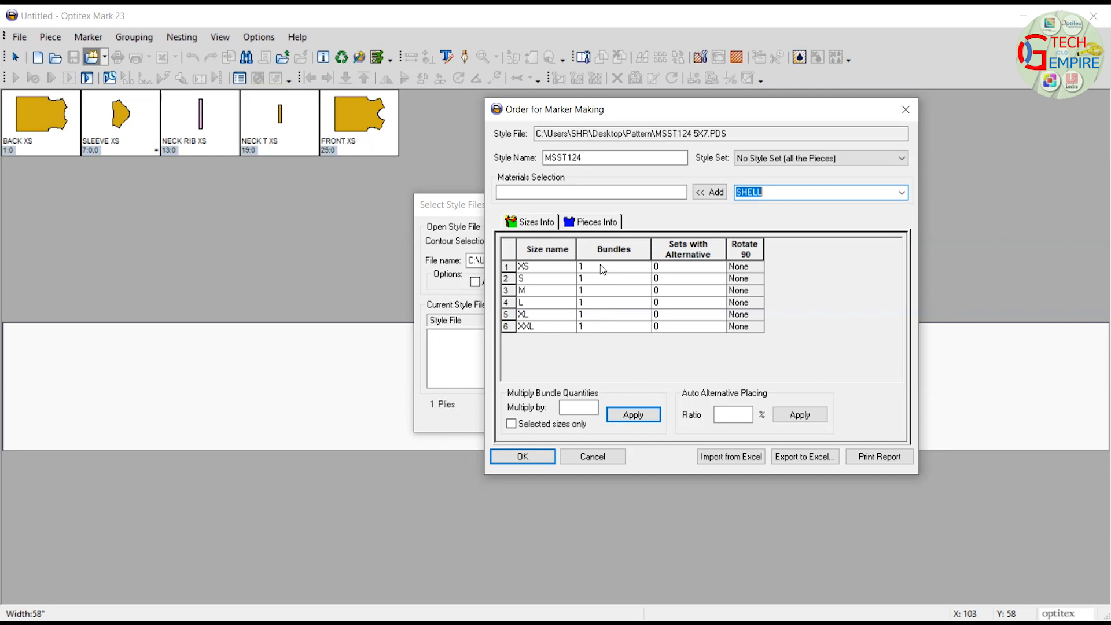
Set the bundle quantities of sizes M and L to 2 each.
left_click(595, 290)
type("2")
left_click(597, 303)
type("2")
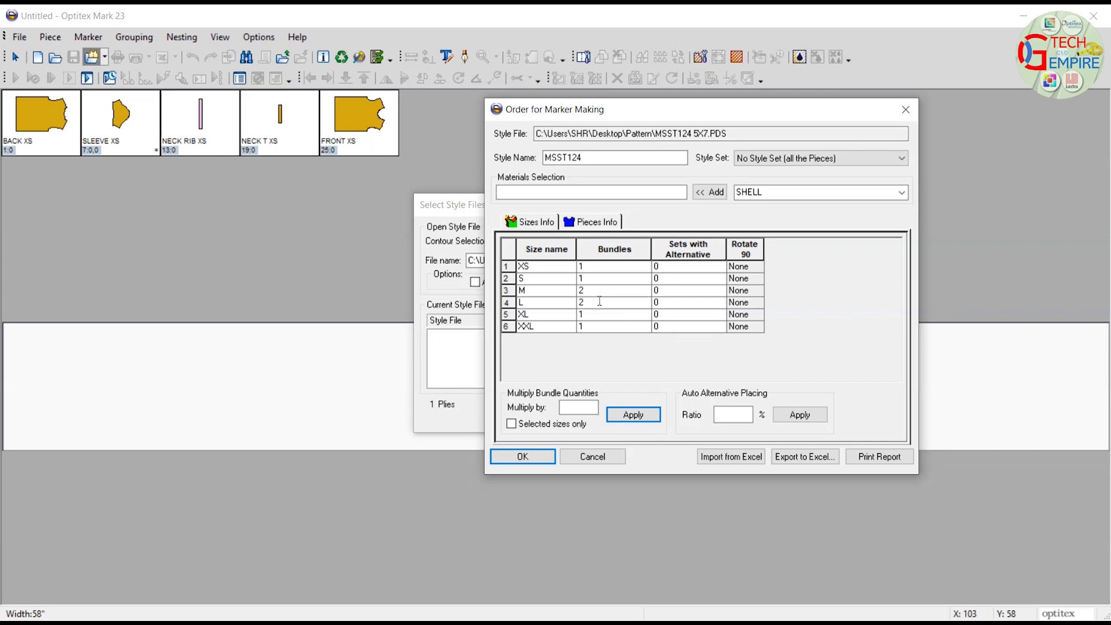
left_click(606, 291)
left_click(596, 342)
left_click(600, 302)
left_click(591, 268)
left_click(594, 293)
Review the order's piece information, including quantity, material and rotation, and compare it with the patterns in Optitex PDS.
left_click(601, 226)
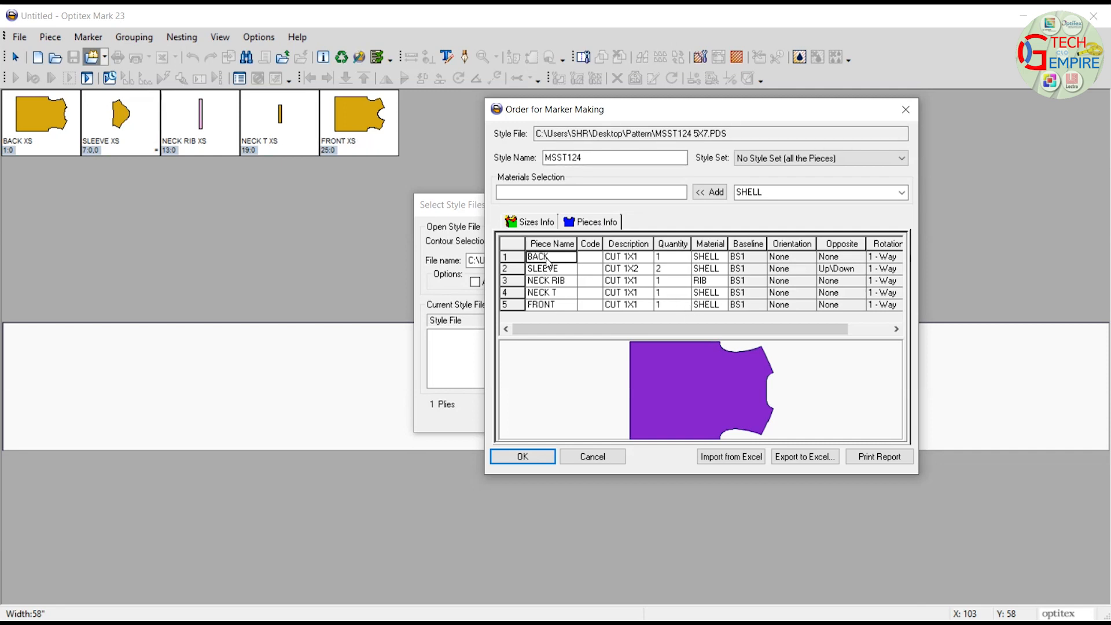
left_click(667, 259)
left_click(707, 260)
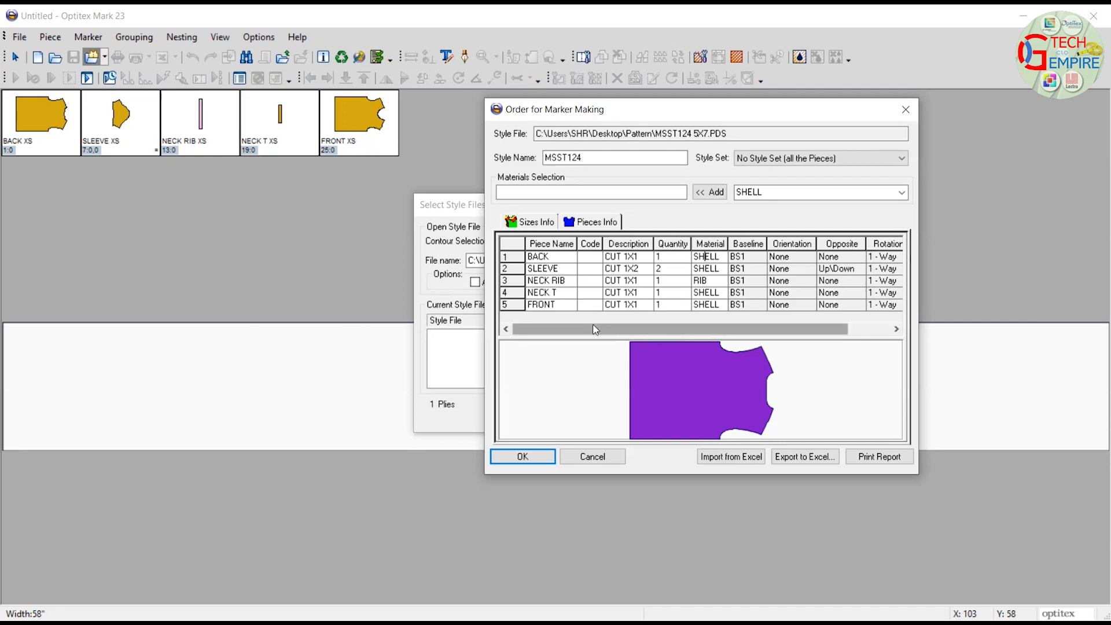
left_click_drag(578, 329, 603, 333)
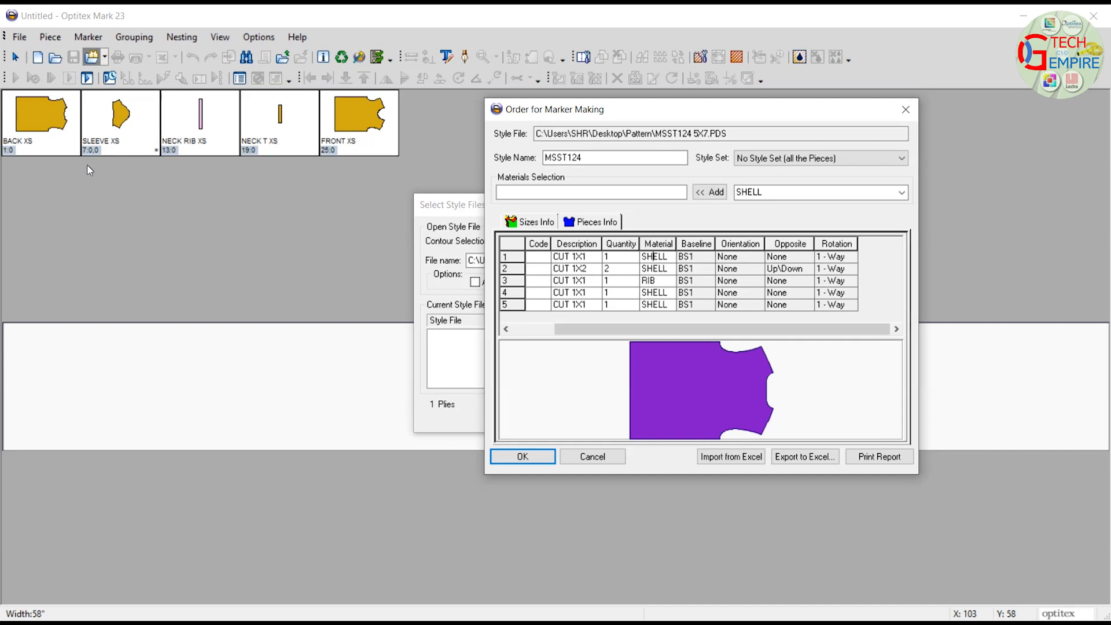
left_click(589, 622)
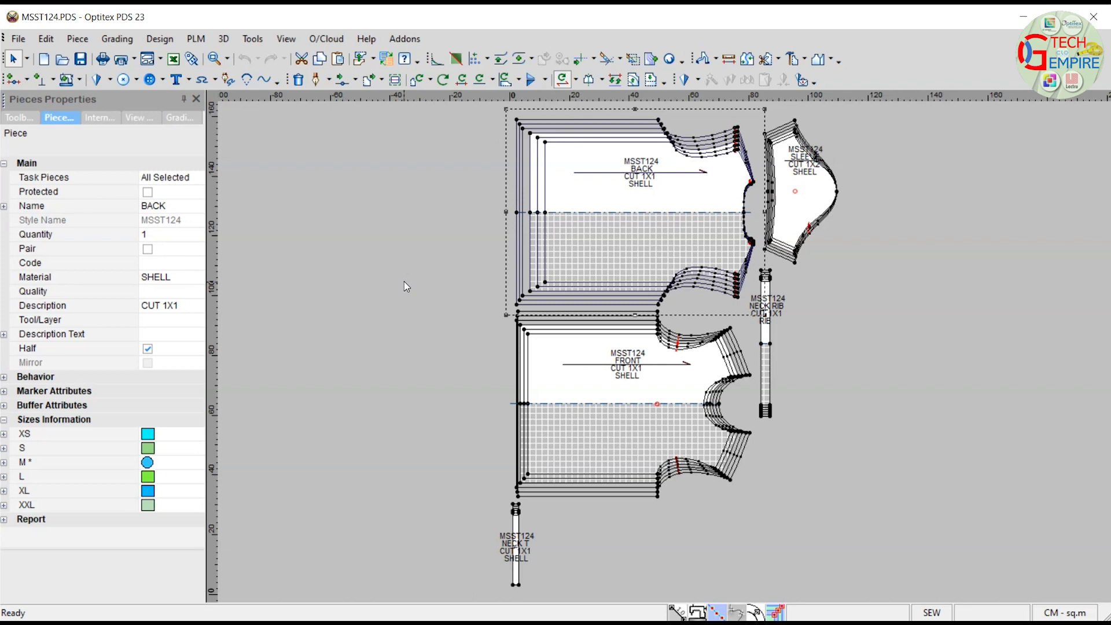
left_click(580, 623)
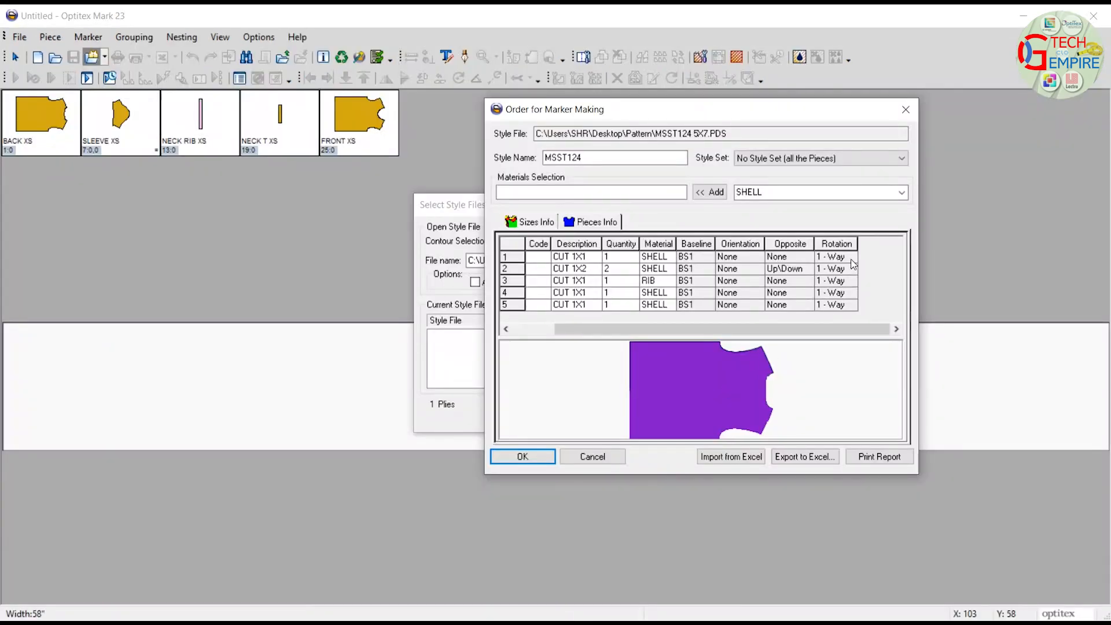
Set the BACK piece's rotation to 2 - Way, apply it to all pieces, and confirm the marker order.
left_click(852, 258)
left_click(846, 283)
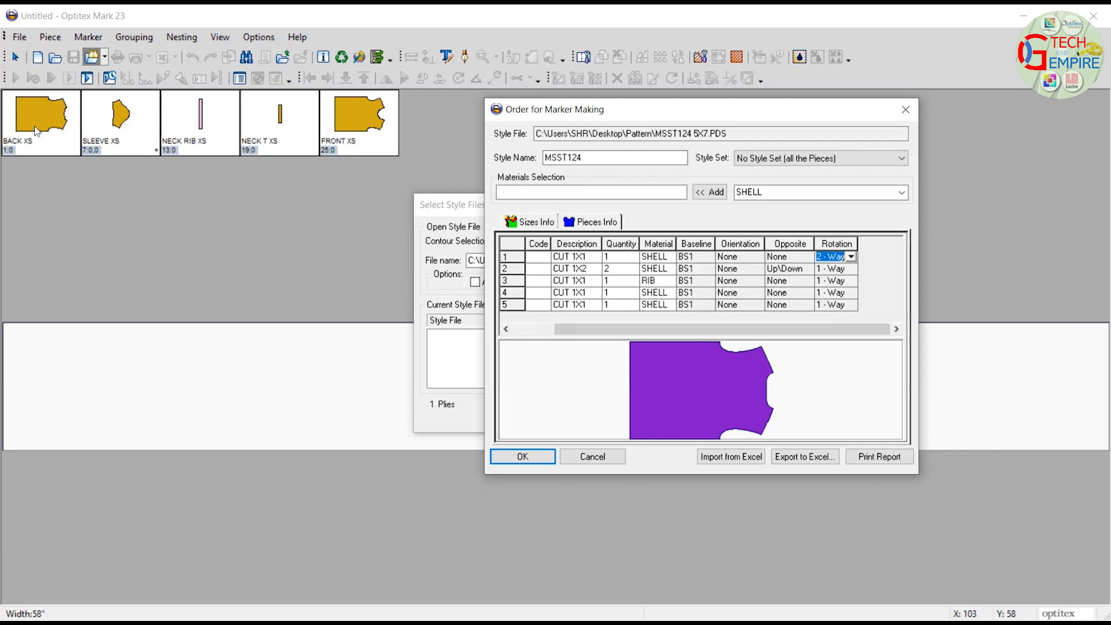
left_click(851, 257)
left_click(839, 268)
left_click(851, 256)
left_click(835, 279)
left_click(833, 244)
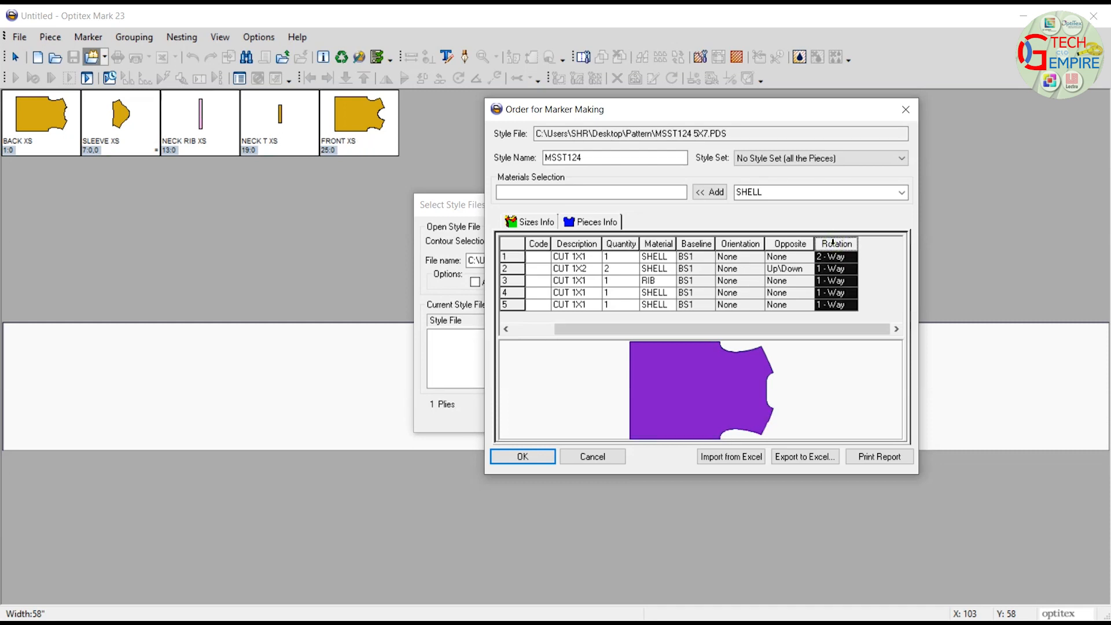
right_click(842, 255)
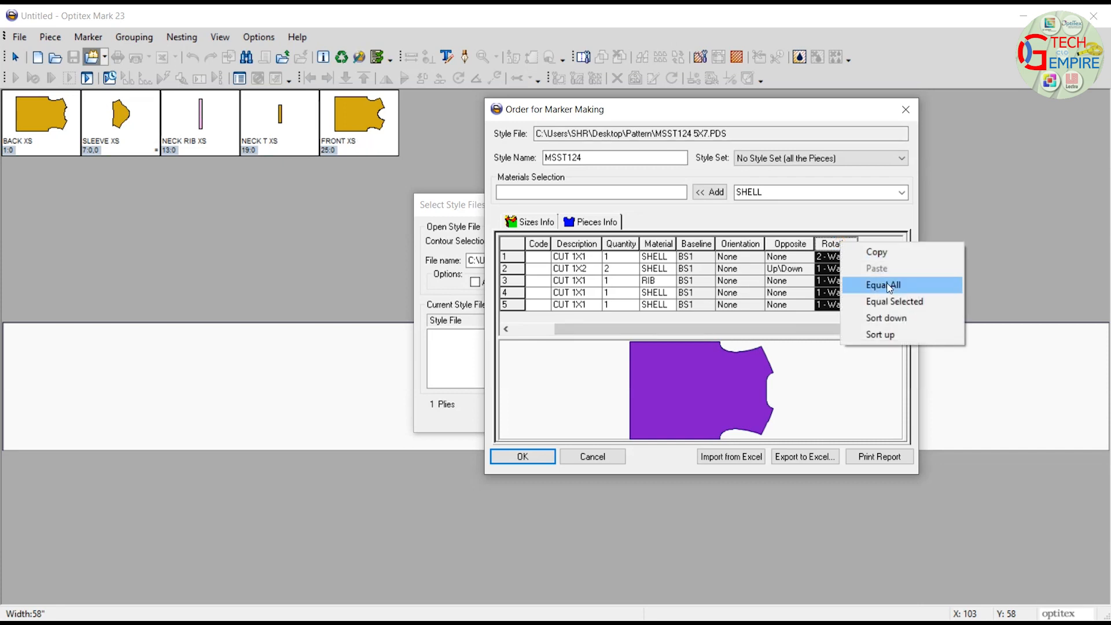
left_click(885, 285)
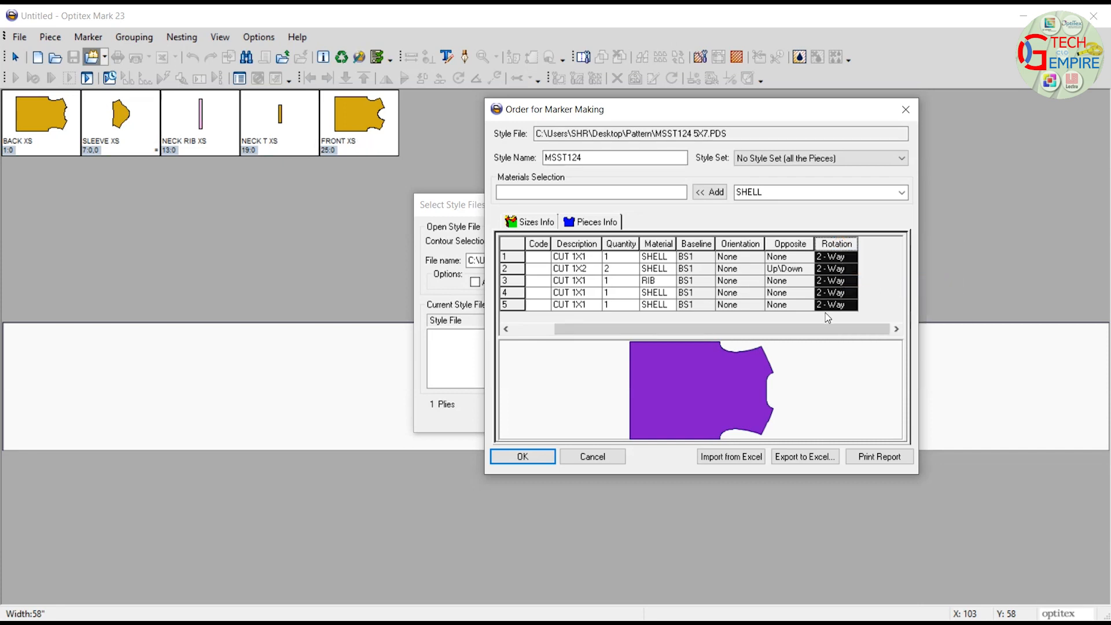
left_click(523, 458)
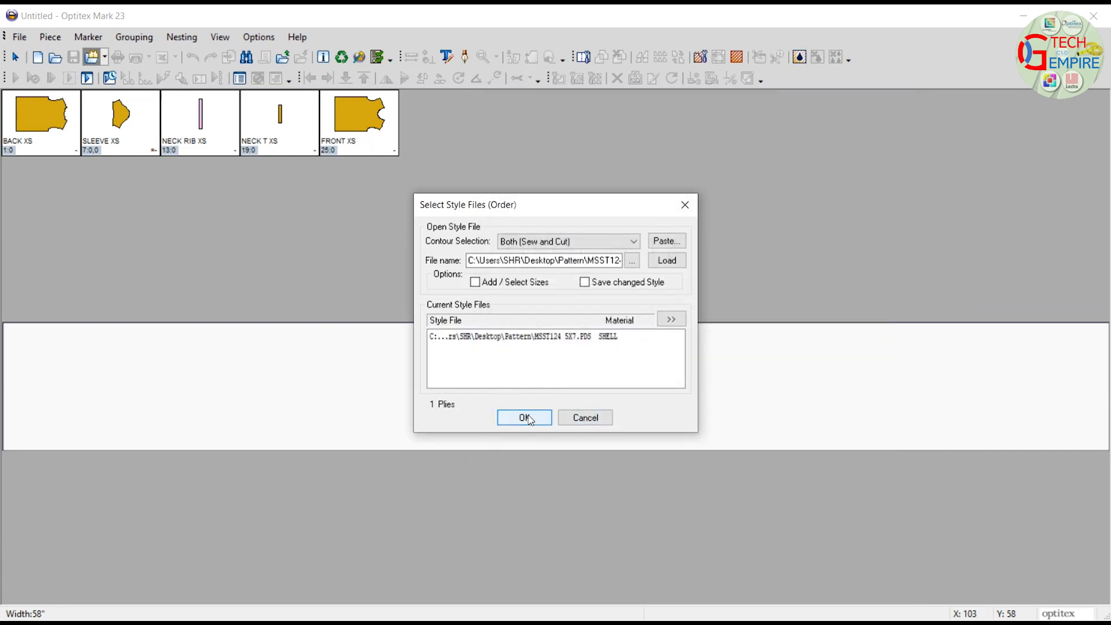
left_click(526, 418)
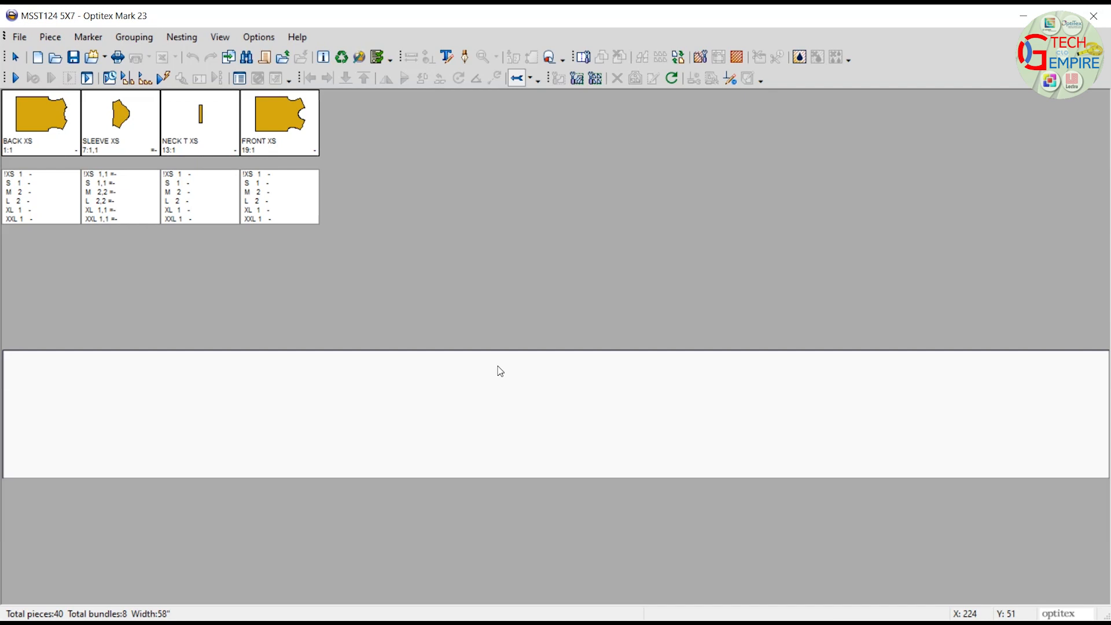
Place the XXL BACK piece on the marker and fit it into the marker's upper-left corner.
left_click(27, 224)
left_click(22, 221)
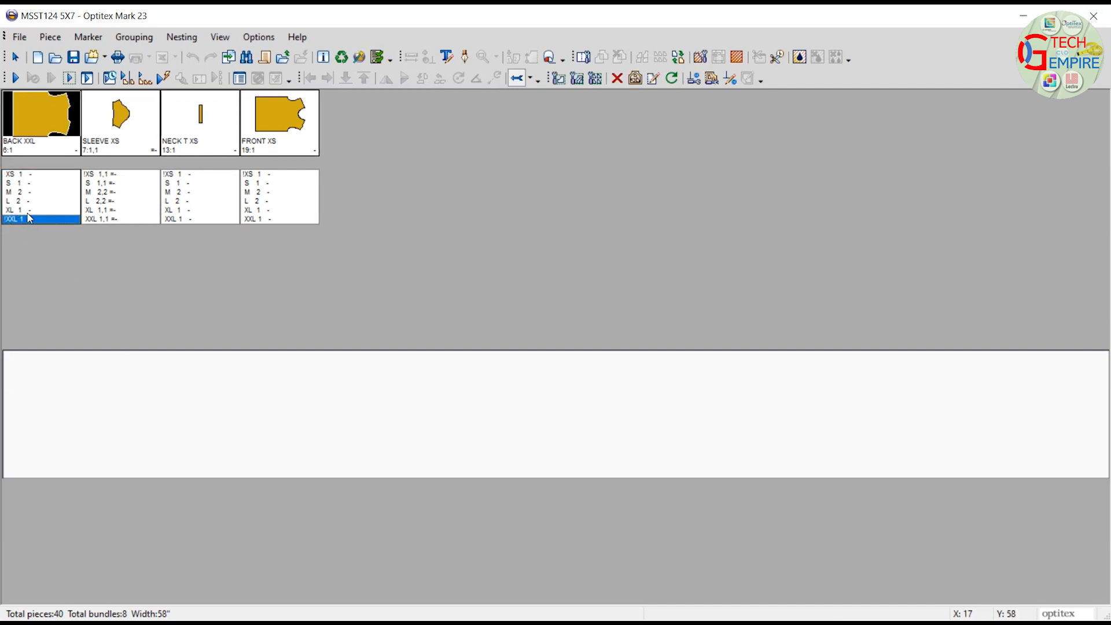
left_click(136, 397)
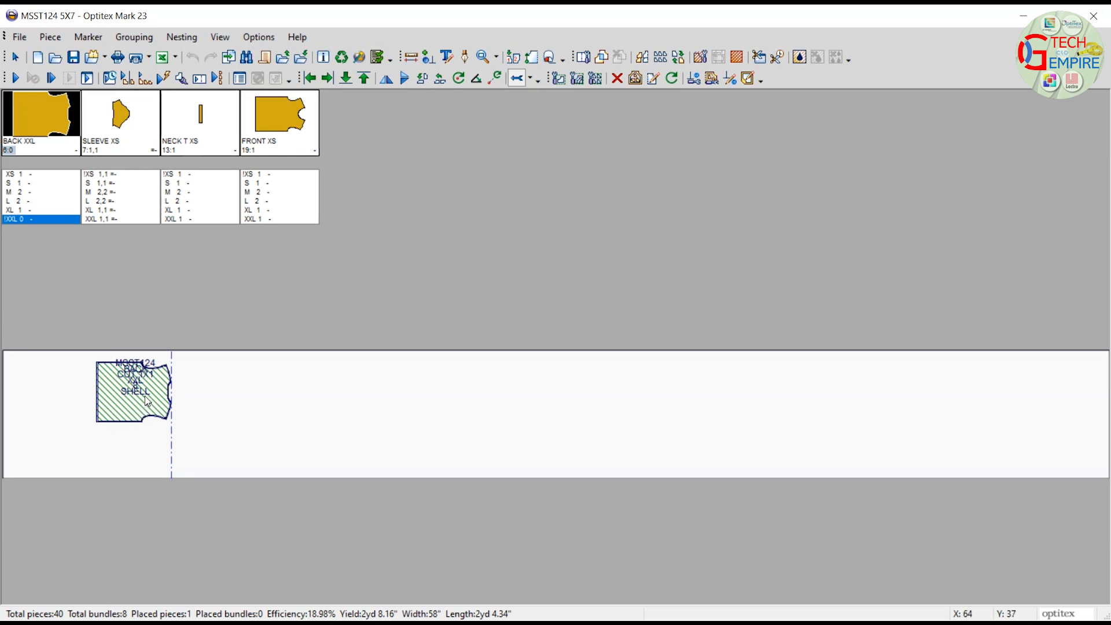
mouse_move(146, 395)
left_mouse_down()
mouse_move(20, 434)
mouse_move(8, 367)
mouse_move(13, 442)
left_mouse_up()
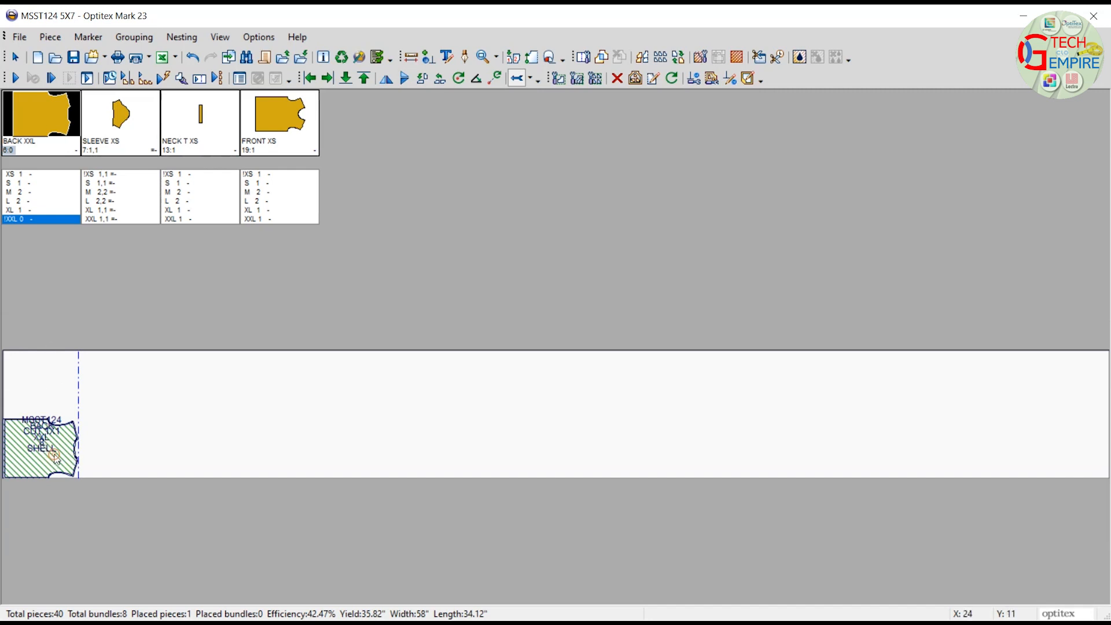
left_click_drag(56, 459, 36, 379)
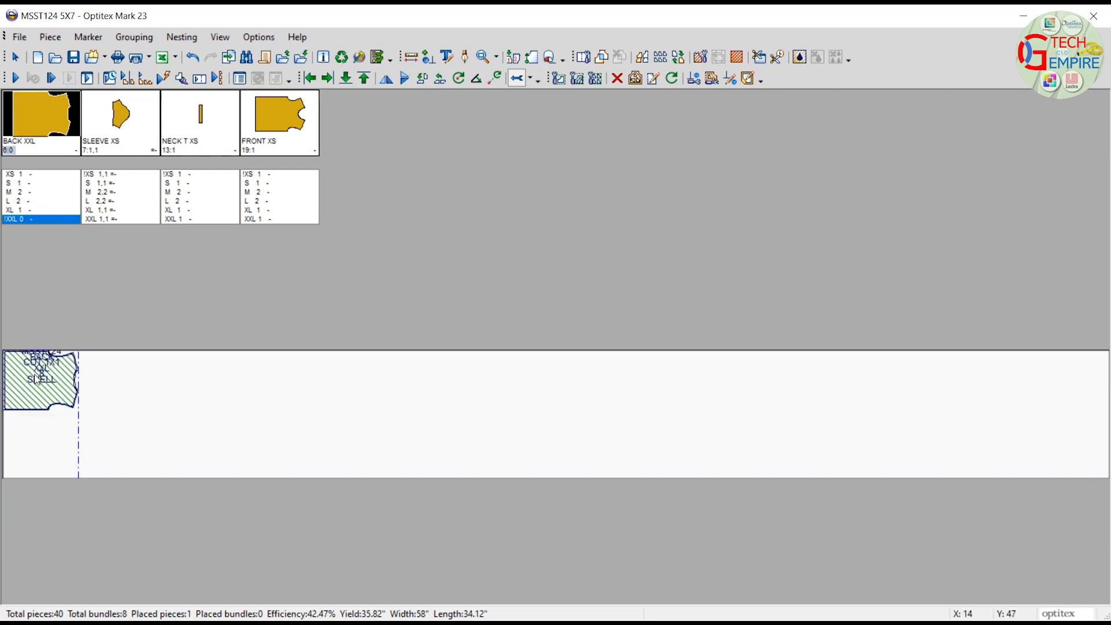
Place the XL BACK piece on the marker below the XXL BACK piece, in the marker's lower-left corner.
mouse_move(17, 210)
left_mouse_down()
mouse_move(167, 422)
mouse_move(3, 461)
left_mouse_up()
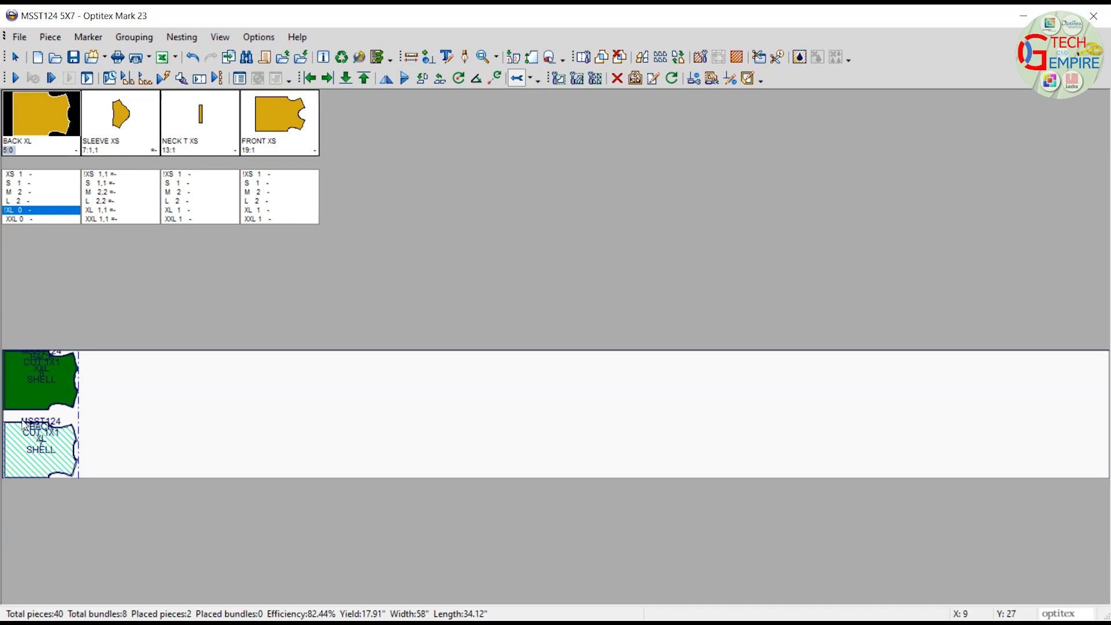
key("Home")
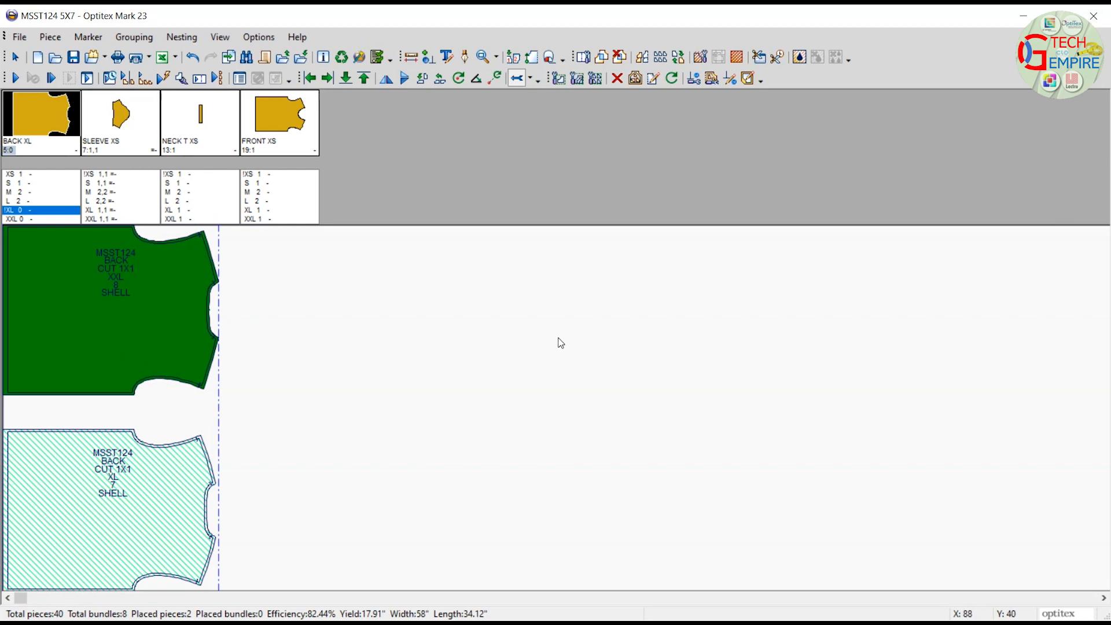
Try the permitted rotation on the placed XXL BACK piece.
double_click(134, 305)
double_click(133, 305)
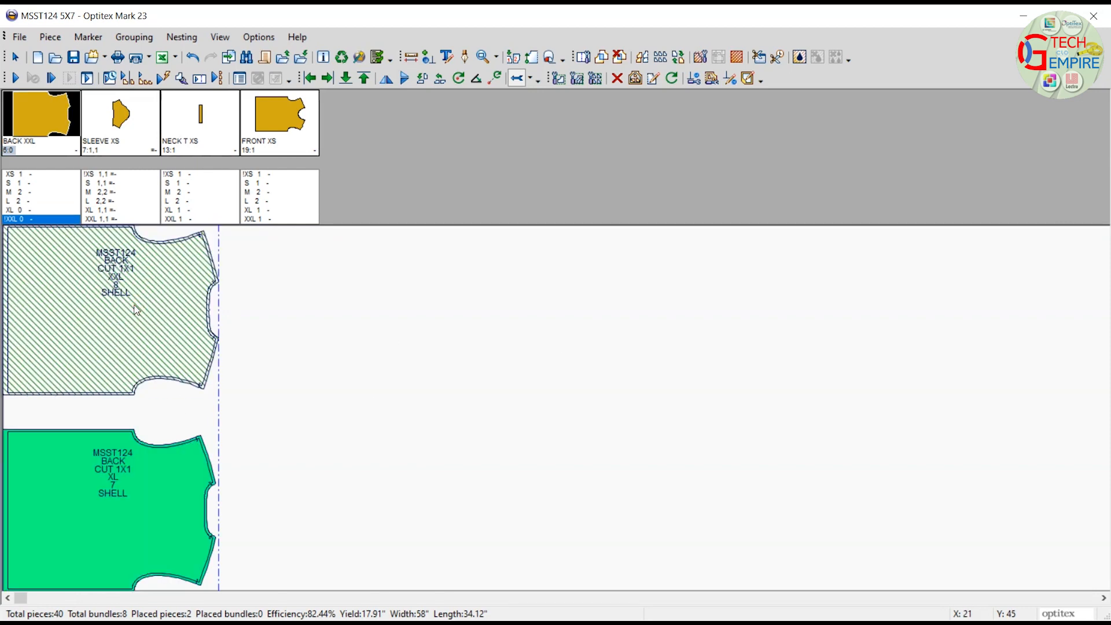
double_click(134, 306)
double_click(134, 305)
Review the rotation options for the BACK piece in the MSST124 5X7 order's piece information and leave the order without changes.
left_click(91, 57)
double_click(502, 347)
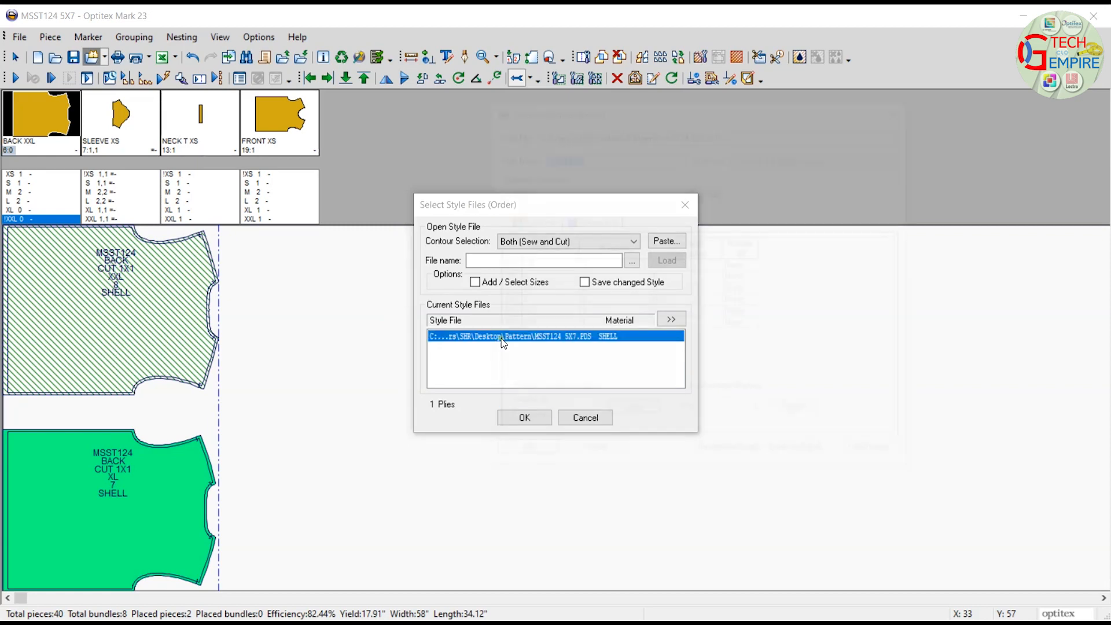
left_click(613, 222)
left_click_drag(775, 329, 817, 329)
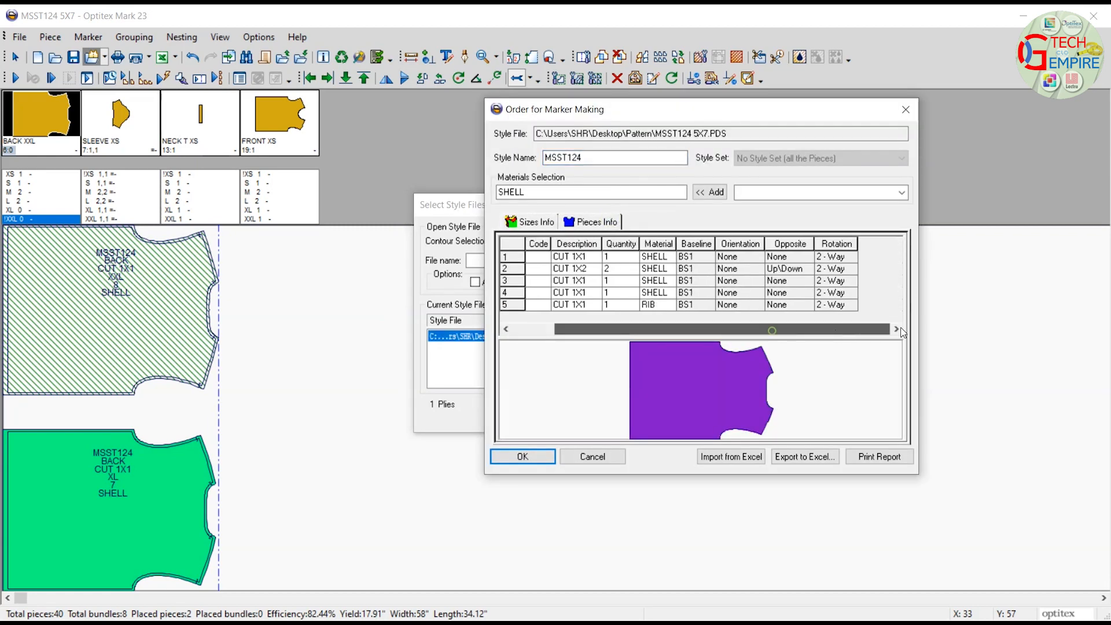
left_click(837, 256)
left_click(851, 257)
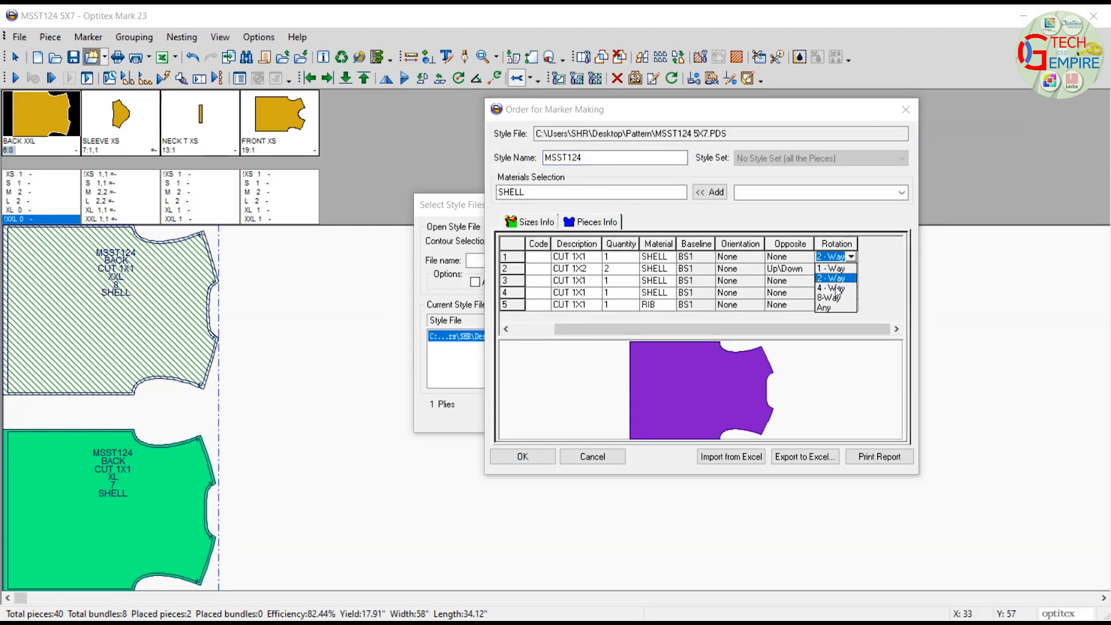
left_click(605, 453)
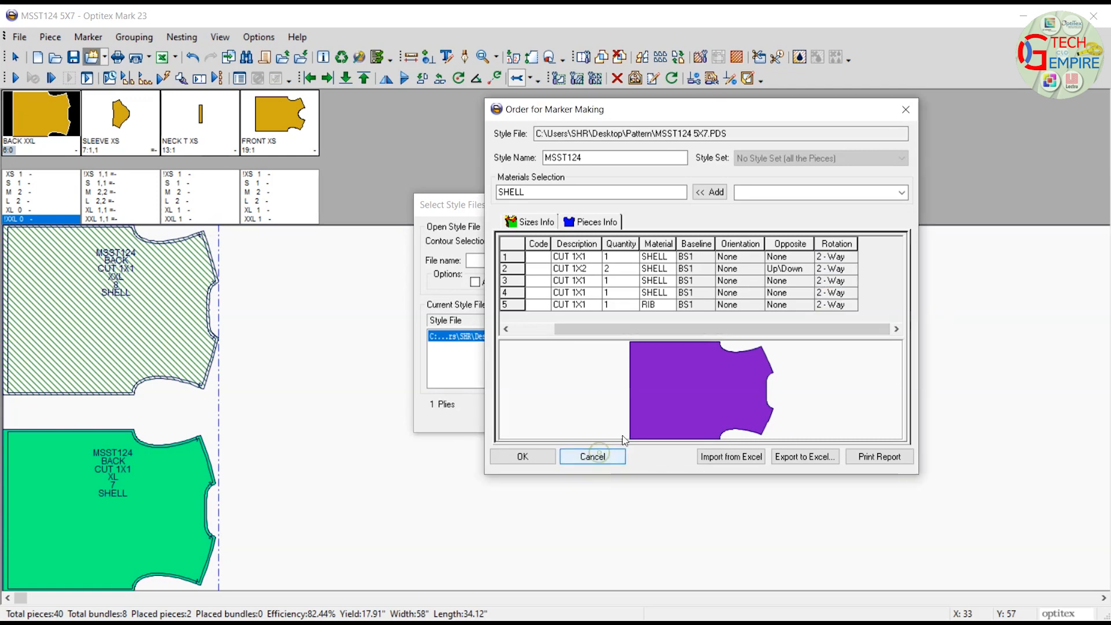
left_click(585, 417)
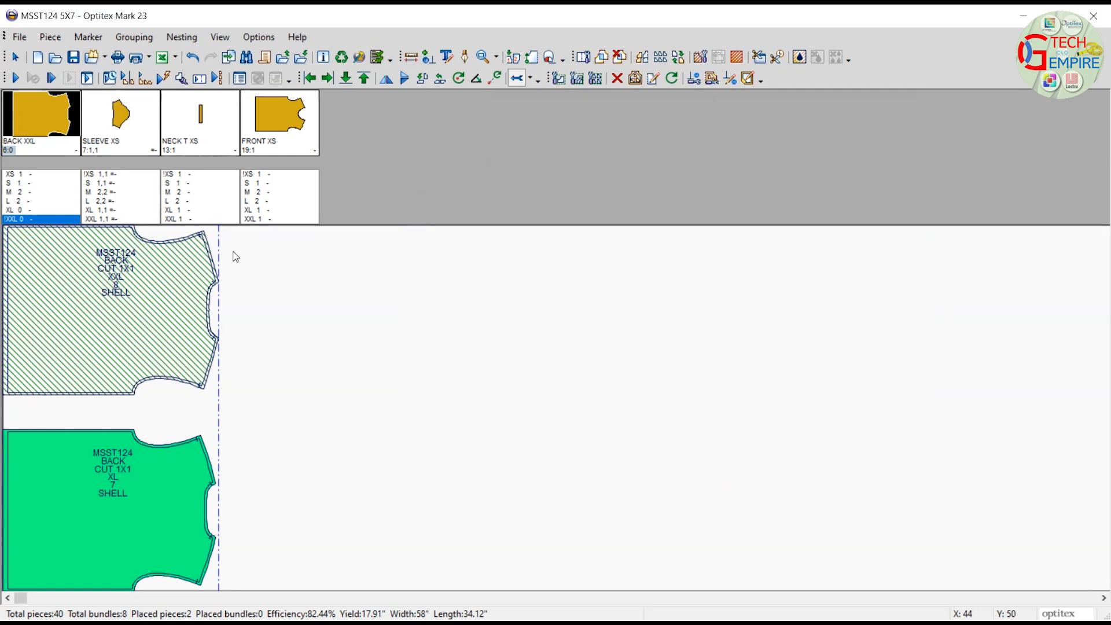
Place the two L BACK pieces beside the XXL and XL BACK pieces, followed by the two M BACK pieces.
left_click(23, 202)
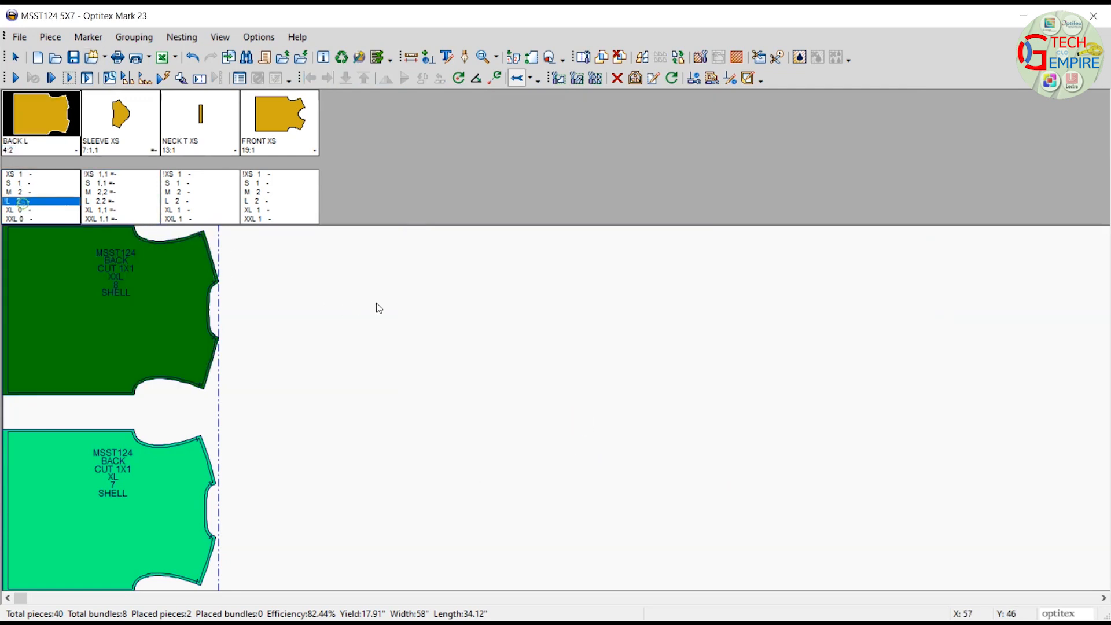
left_click(434, 302)
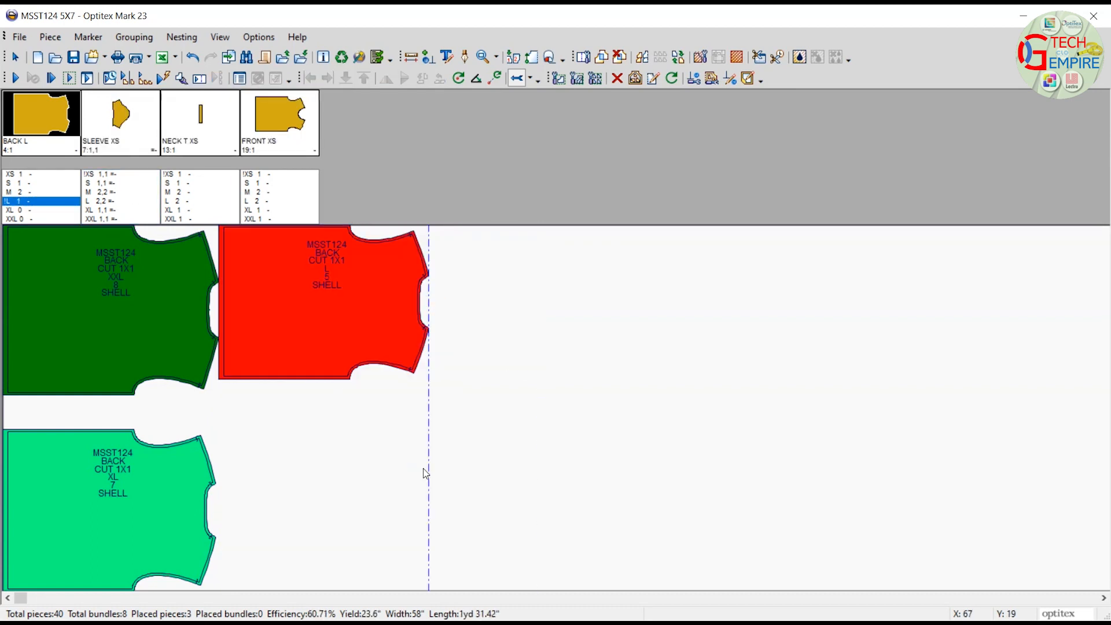
left_click(423, 468)
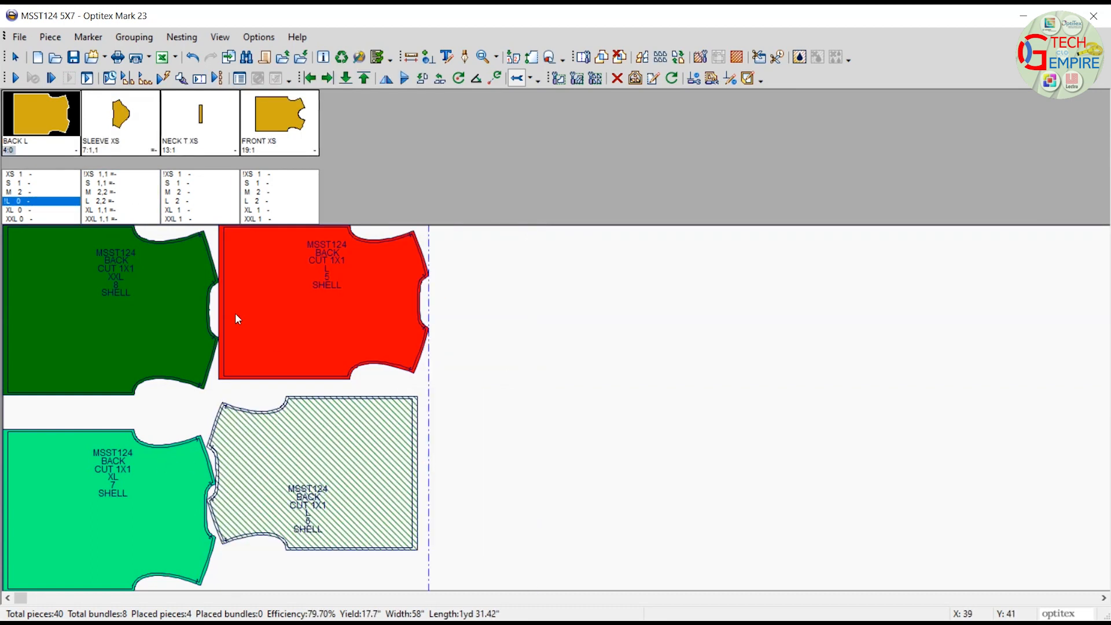
left_click(680, 353)
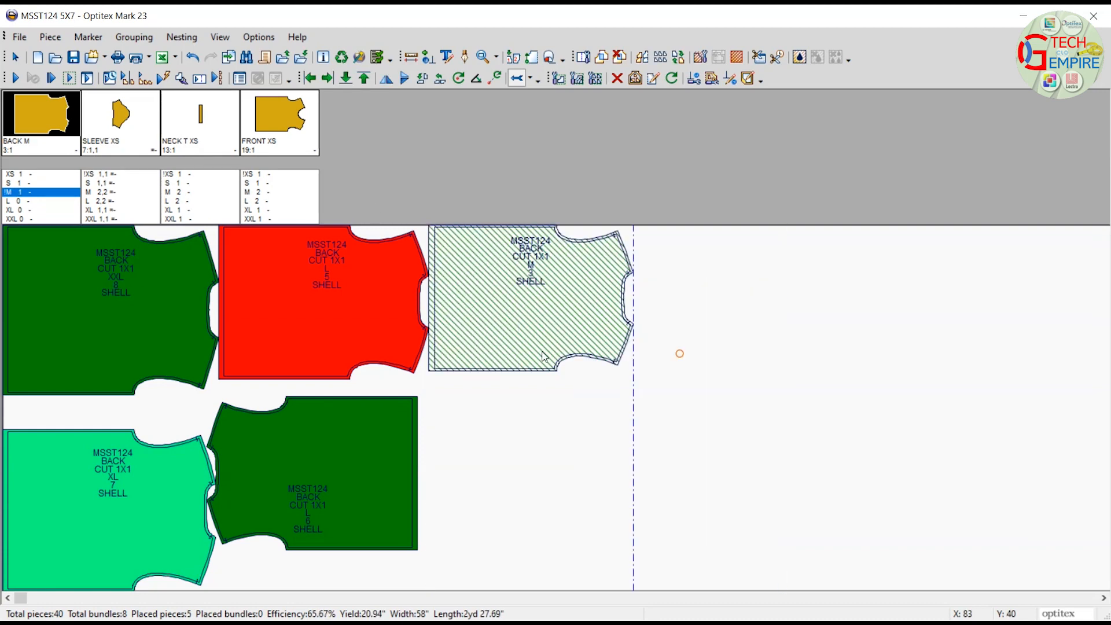
left_click(655, 465)
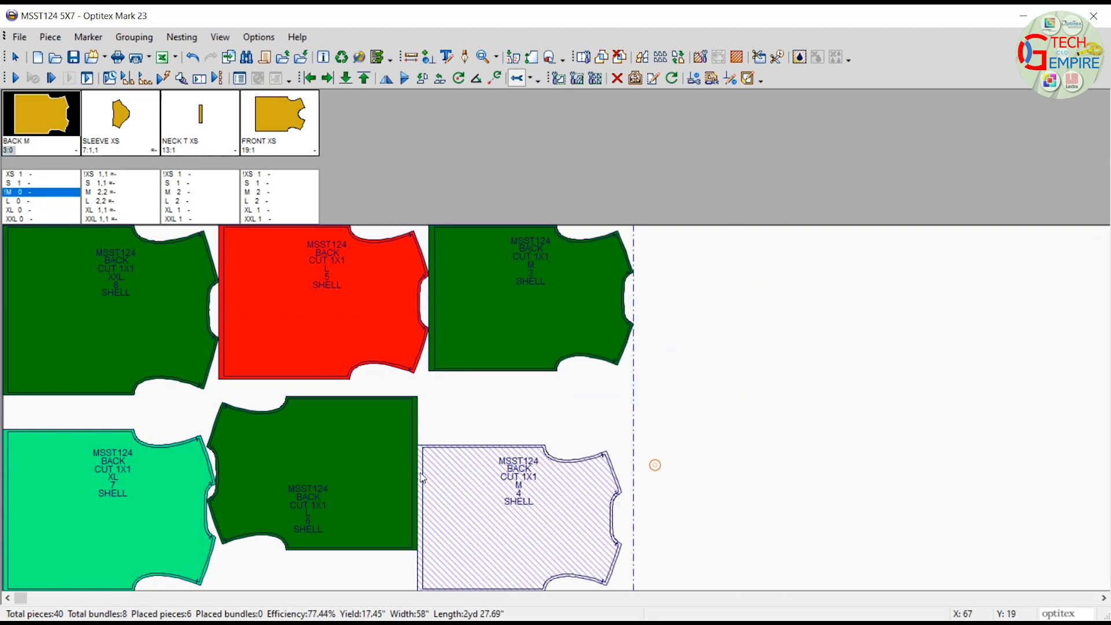
Move the lower M BACK piece aside and refit the lower L BACK piece against the XL BACK piece.
left_click(506, 544)
left_click(413, 519)
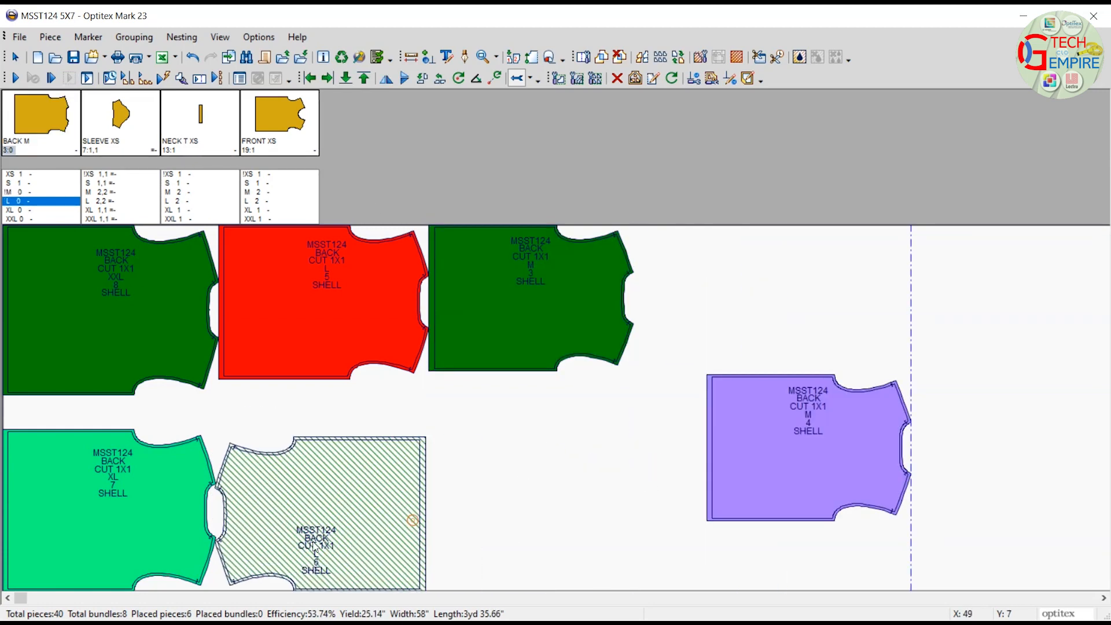
left_click(168, 476)
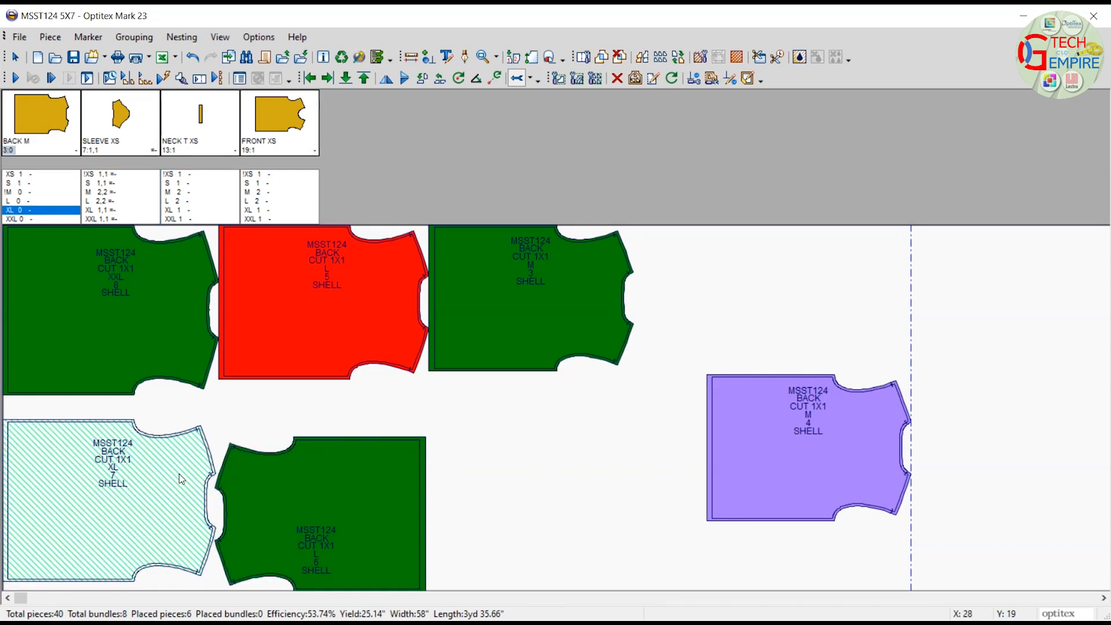
left_click(173, 472)
left_click(311, 507)
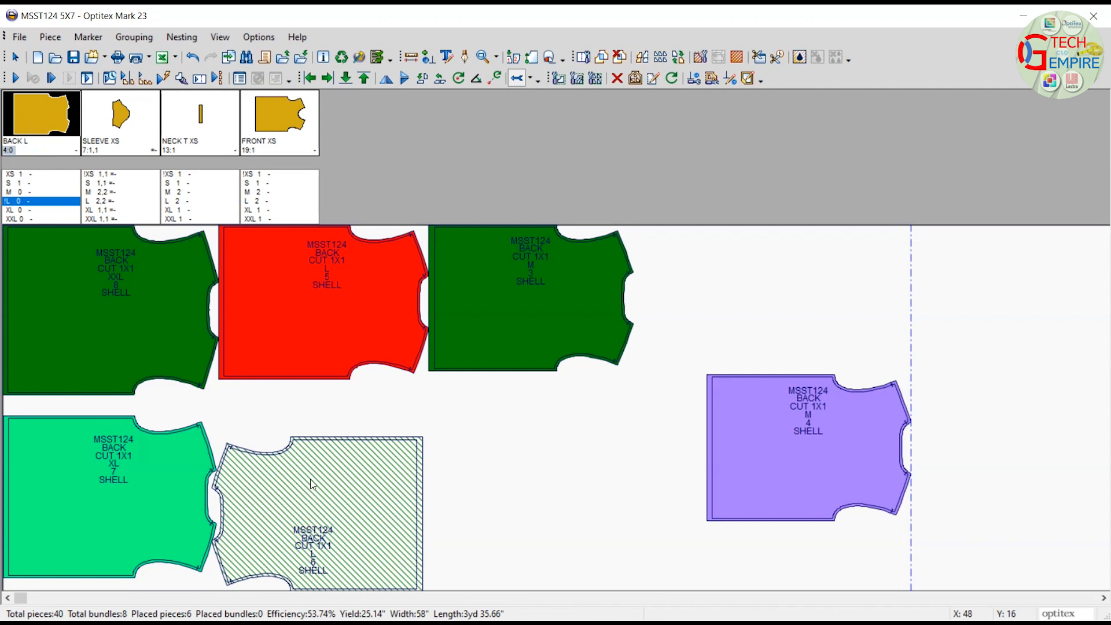
Rotate the upper L BACK piece 180 degrees against the XXL BACK piece and refit both M BACK pieces beside the L pieces.
left_click(366, 362)
left_click_drag(371, 389, 237, 402)
left_click(509, 347)
left_click(708, 447)
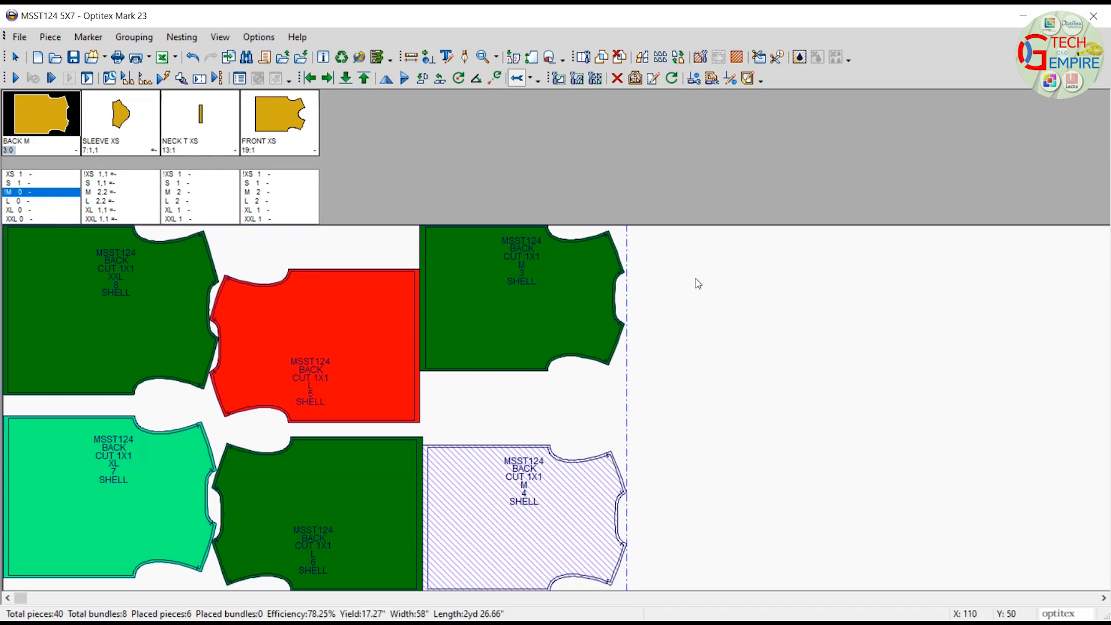
Remove the L and M BACK pieces from the marker and fit the XL BACK piece directly below the XXL BACK piece.
left_click_drag(689, 286, 303, 539)
key("Delete")
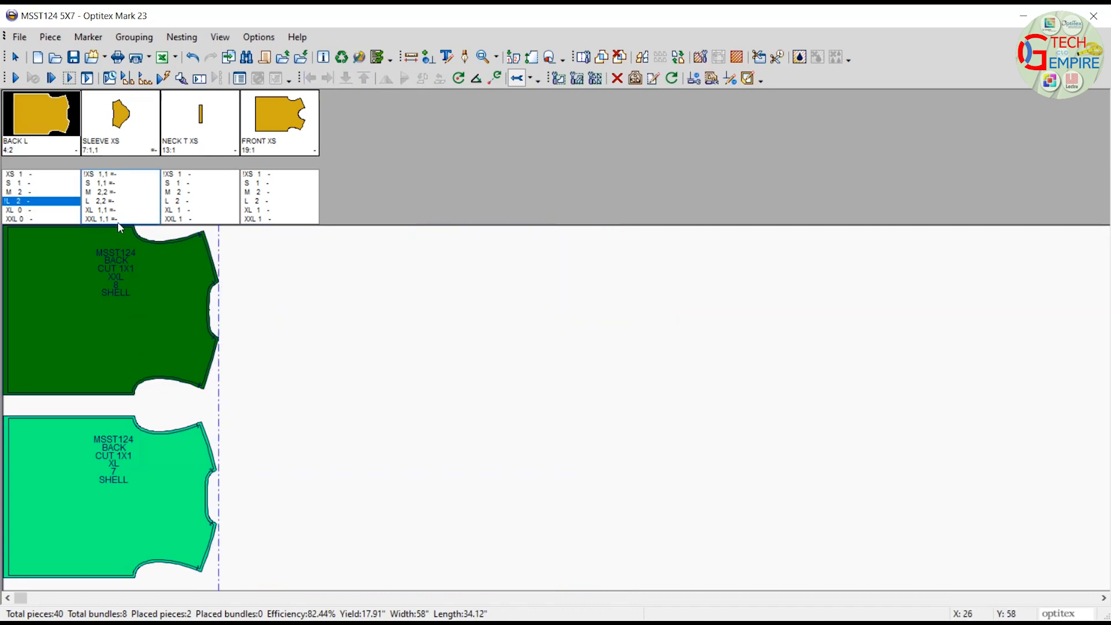
left_click(73, 260)
left_click_drag(180, 466, 86, 282)
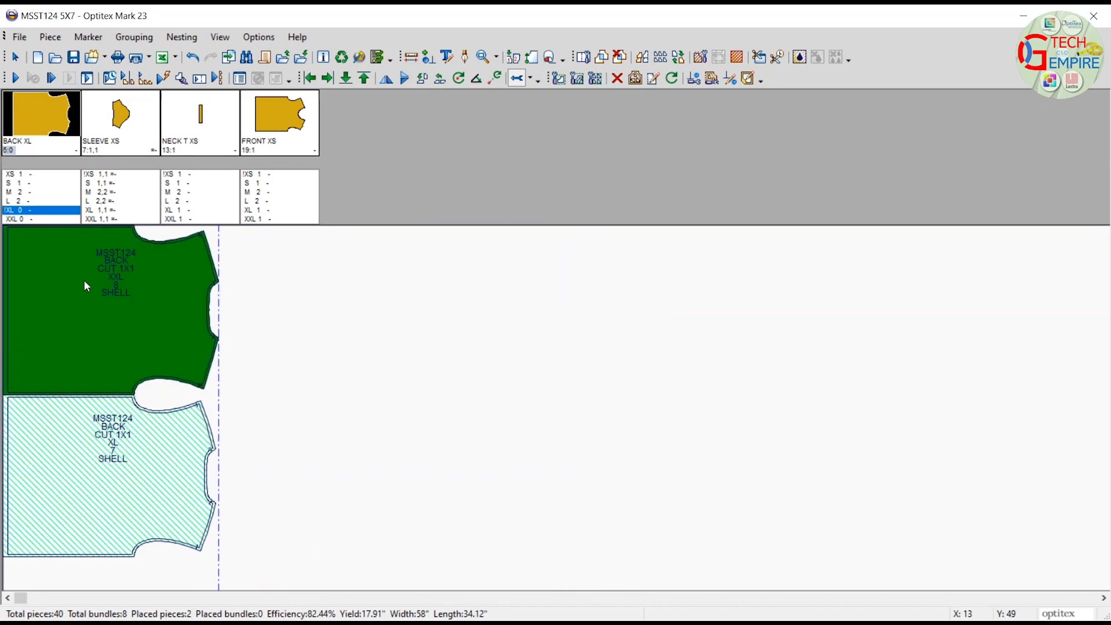
Place the XXL FRONT piece beside the XL BACK and the XL FRONT piece beside the XXL BACK, both rotated 180 degrees.
mouse_move(267, 219)
left_mouse_down()
mouse_move(393, 397)
mouse_move(297, 524)
left_mouse_up()
key("space")
left_click(272, 201)
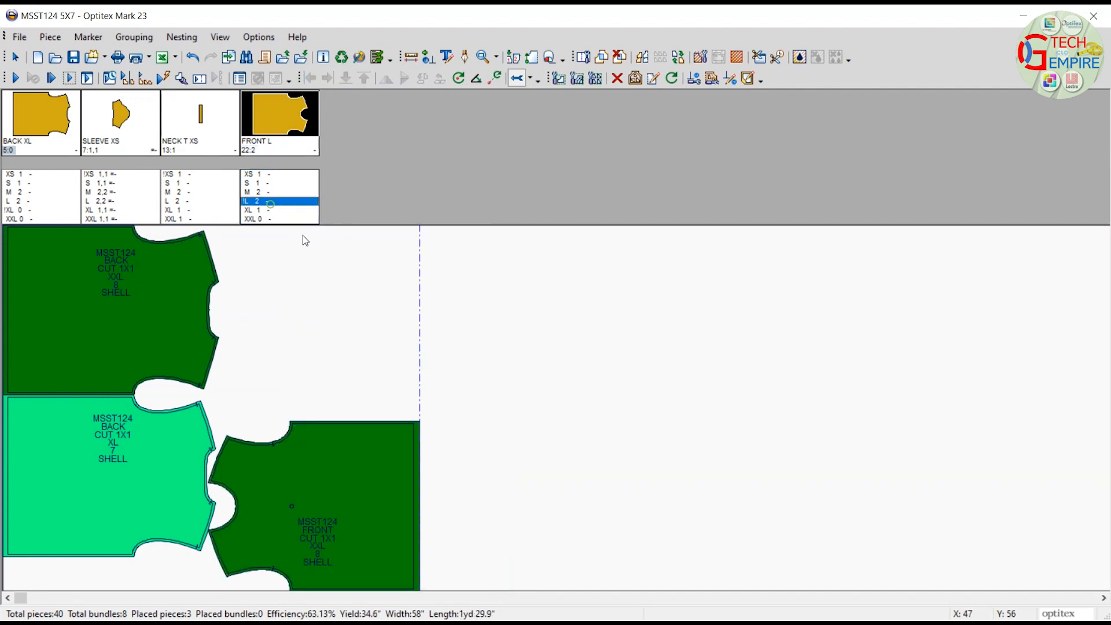
mouse_move(281, 213)
left_mouse_down()
mouse_move(357, 276)
mouse_move(277, 375)
left_mouse_up()
key("space")
Place the two L FRONT pieces one above the other, against the hems of the XL and XXL FRONT pieces.
left_click_drag(260, 202, 639, 390)
mouse_move(259, 201)
left_mouse_down()
mouse_move(562, 358)
mouse_move(456, 376)
left_mouse_up()
key("space")
key("space")
Place the two L BACK pieces, rotated 180 degrees, against the neck ends of the L FRONT pieces.
left_click_drag(23, 200, 726, 433)
left_click_drag(736, 330, 749, 346)
left_click(799, 489)
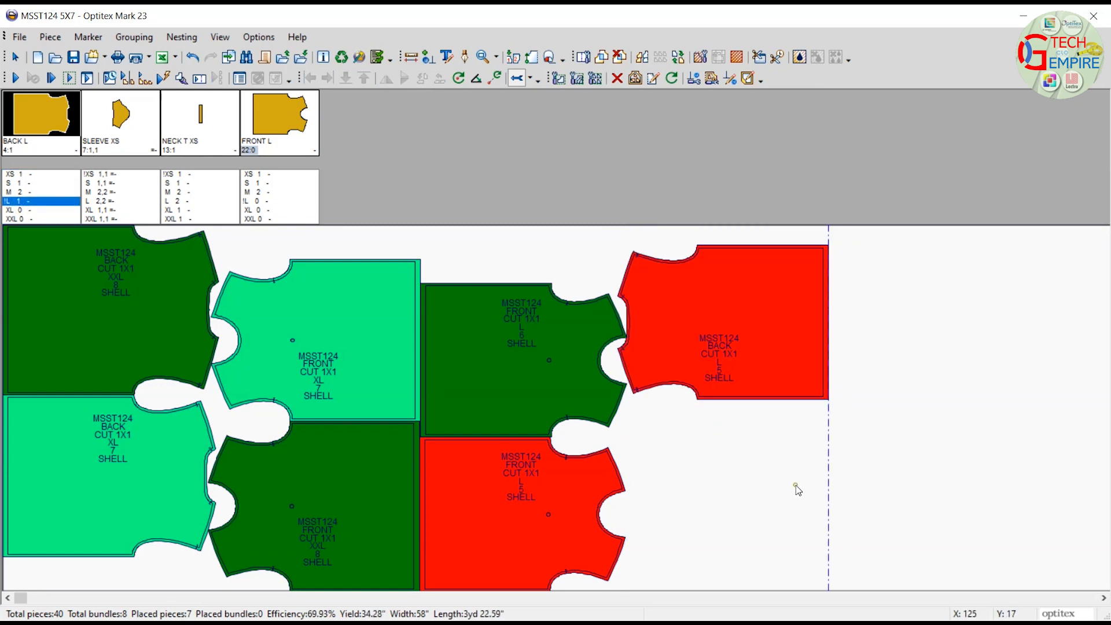
Place the two M BACK pieces one above the other, against the hems of the L BACK pieces.
scroll(907, 492, "down", 1)
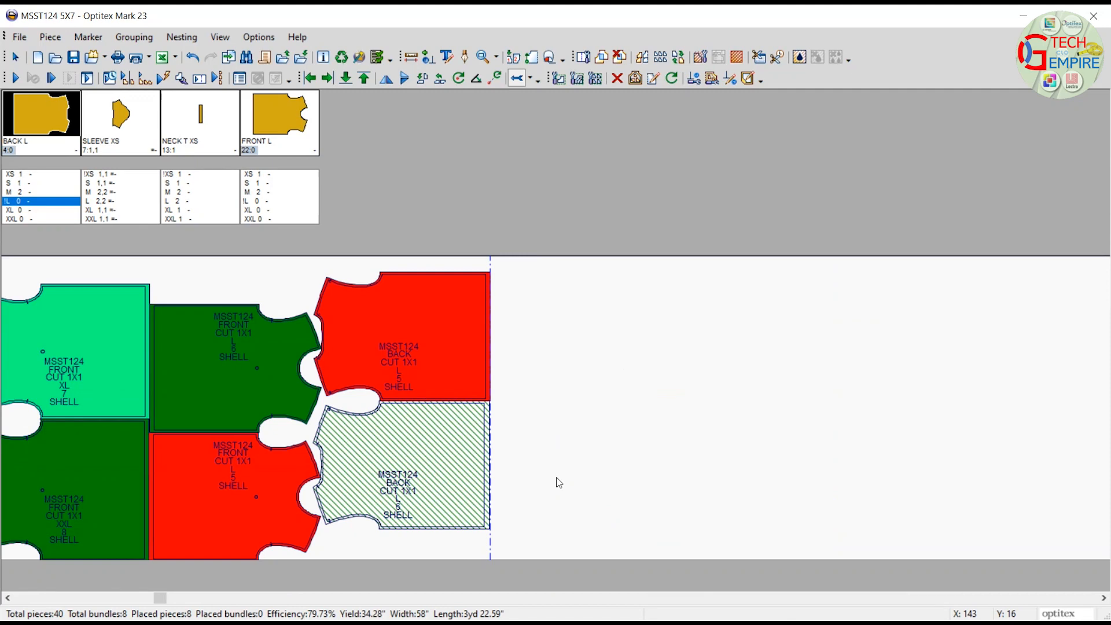
left_click_drag(27, 192, 768, 397)
left_click(768, 397)
left_click(588, 351)
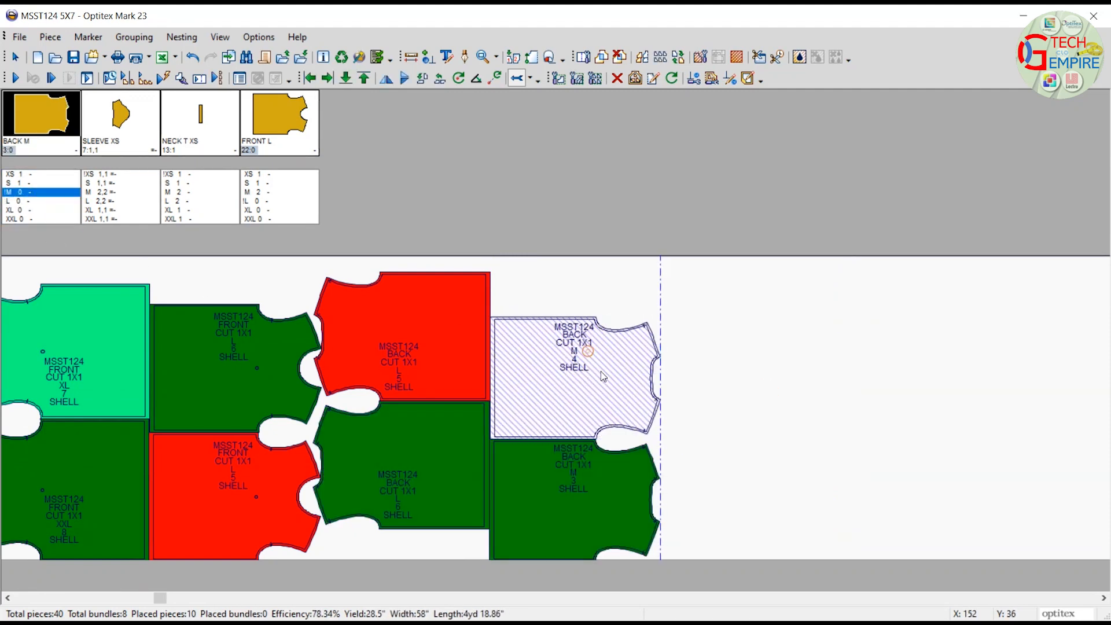
Place the two M FRONT pieces, rotated 180 degrees, against the neck ends of the M BACK pieces.
left_click(253, 192)
left_click(790, 349)
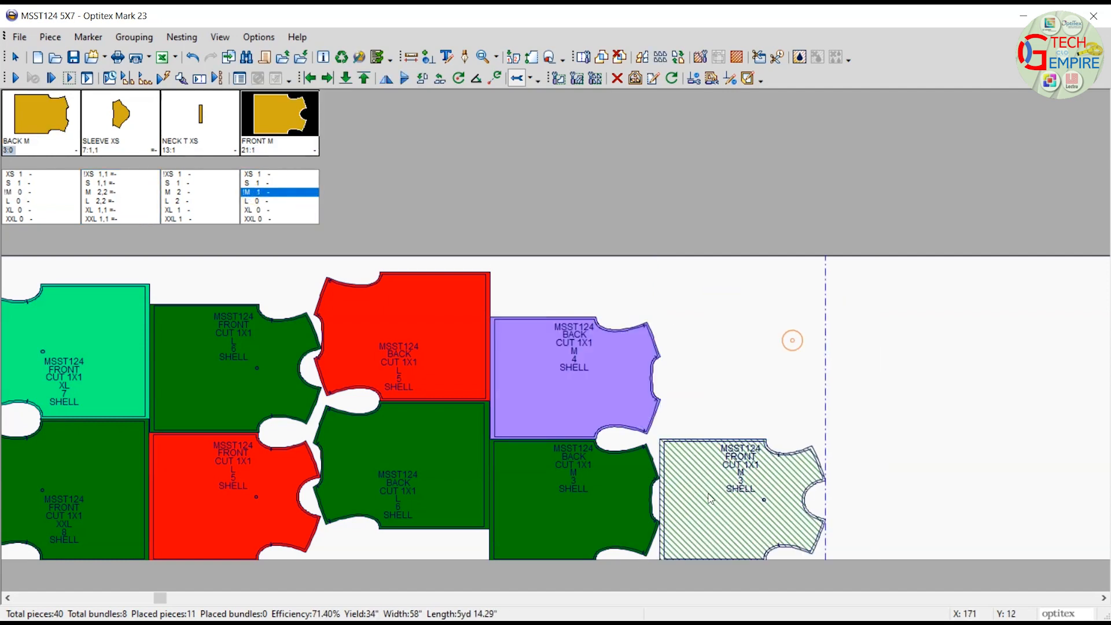
left_click_drag(718, 502, 720, 479)
right_click_drag(747, 468, 488, 463)
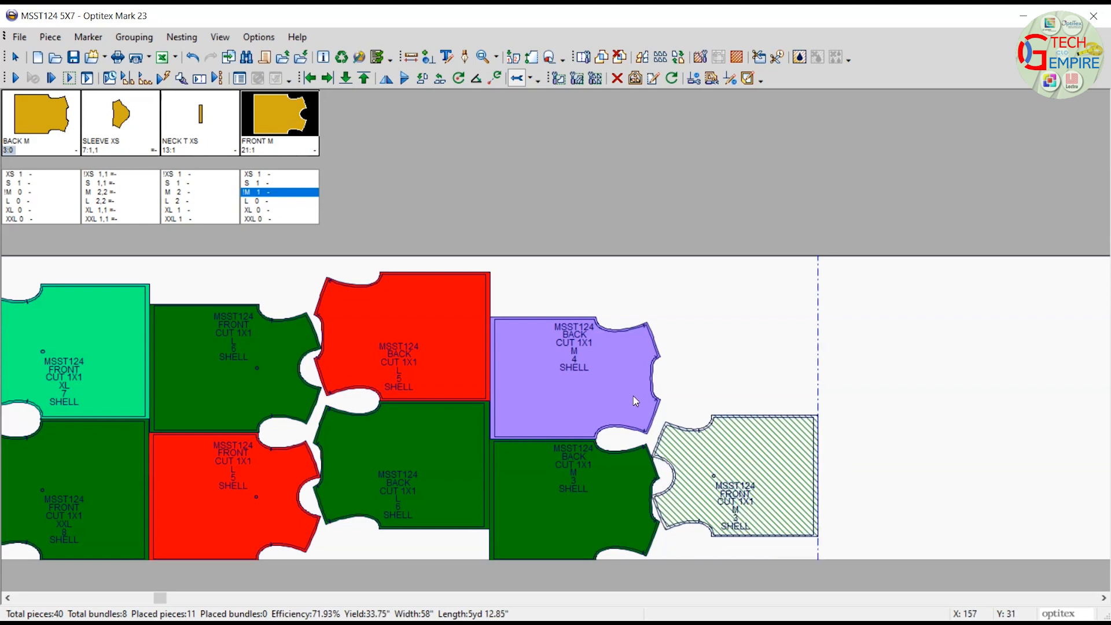
left_click(717, 351)
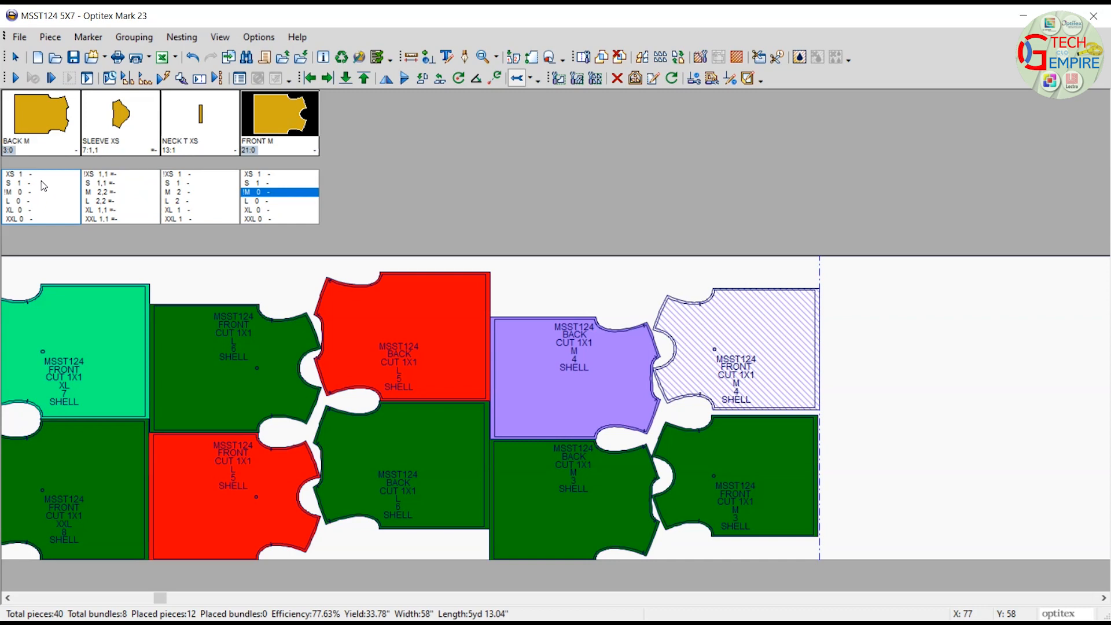
Place the S BACK piece at the marker's lower edge beside the lower M FRONT piece, and the XS BACK piece farther along the marker.
left_click(18, 184)
left_click(900, 432)
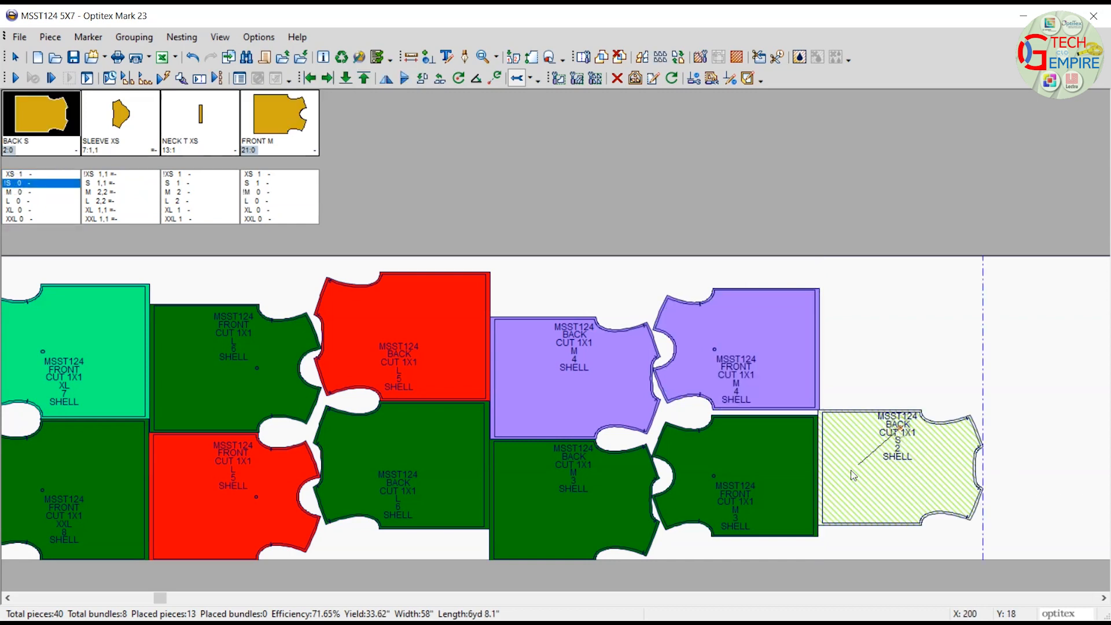
left_click(24, 174)
left_click(920, 364)
scroll(396, 377, "up", 2)
left_click_drag(658, 389, 930, 425)
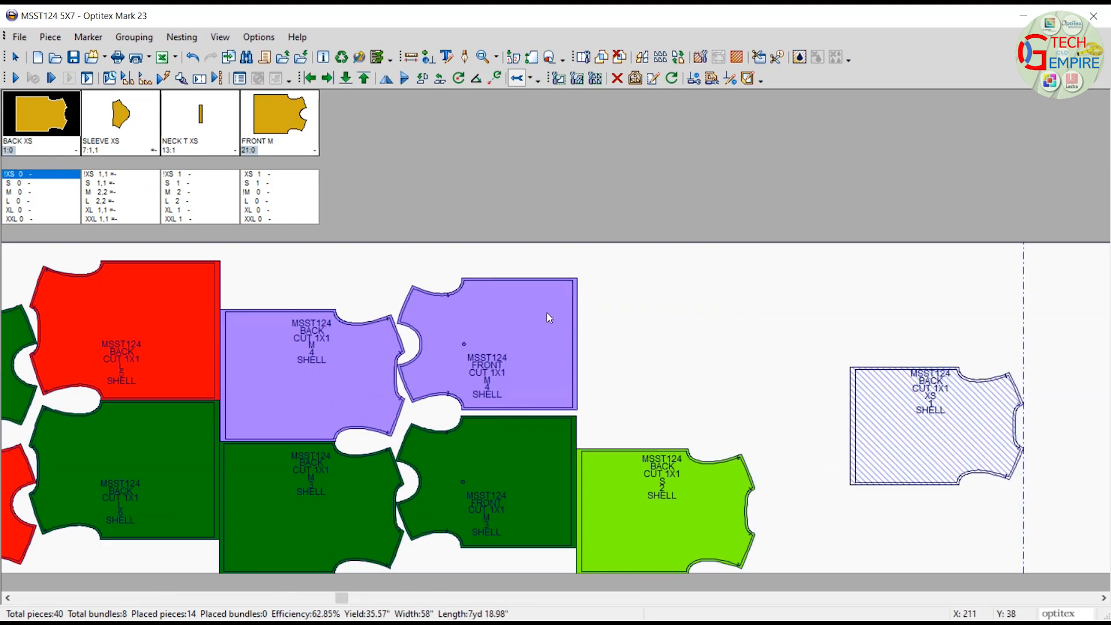
Place both XXL SLEEVE pieces above the S BACK piece and fit the XS BACK piece, rotated 180 degrees, against the S BACK's neck end.
left_click(103, 219)
left_click(637, 378)
left_click(681, 298)
left_click_drag(681, 298, 450, 273)
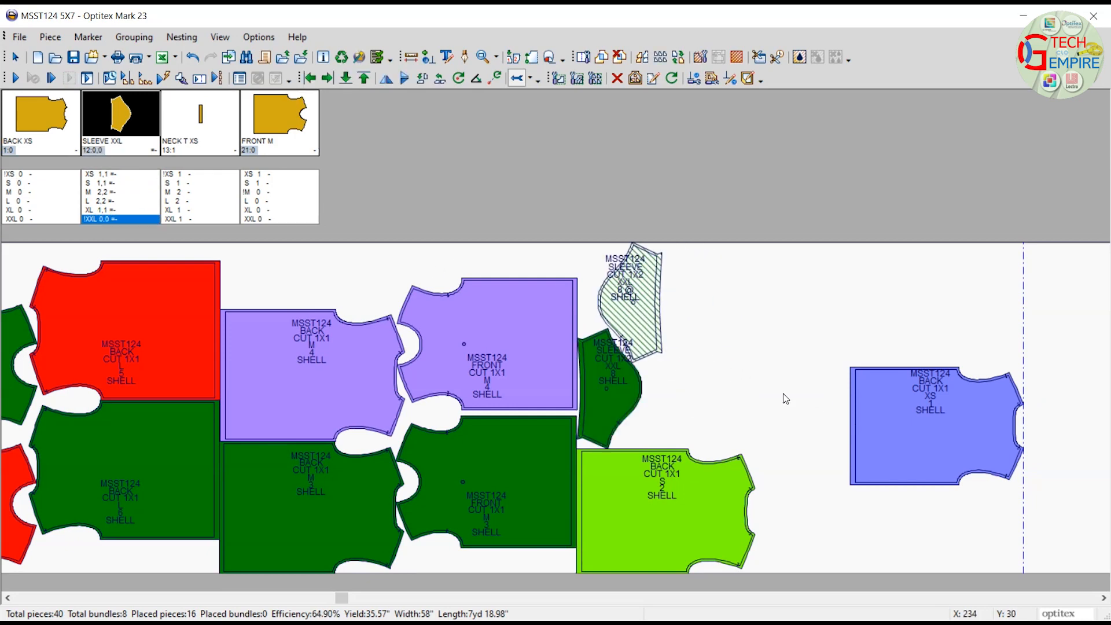
left_click_drag(875, 419, 884, 455)
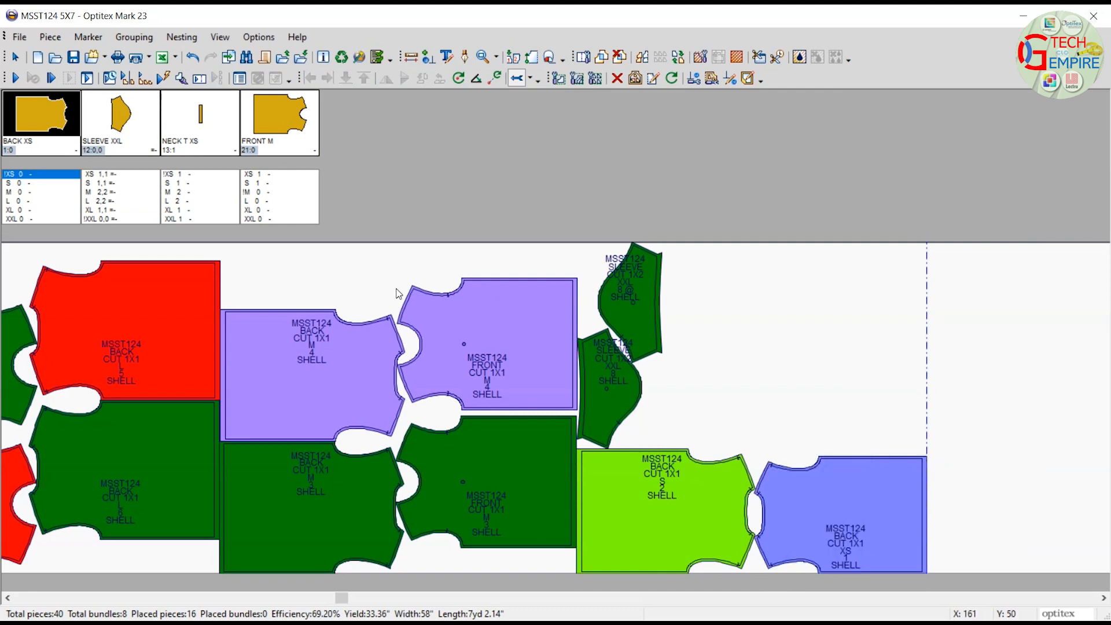
Place the first XL SLEEVE piece above the S BACK piece and fit it against the lower XXL SLEEVE.
left_click(97, 210)
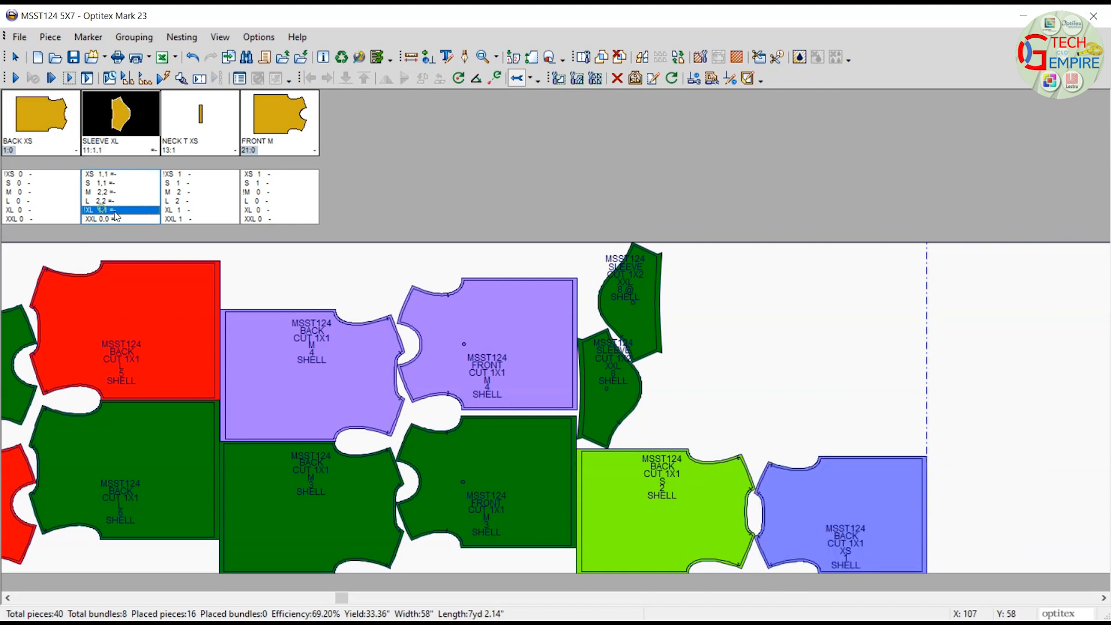
left_click(793, 394)
left_click_drag(799, 384, 686, 402)
key("space")
mouse_move(699, 347)
left_mouse_down()
mouse_move(657, 420)
mouse_move(707, 382)
left_mouse_up()
right_click_drag(707, 382, 627, 435)
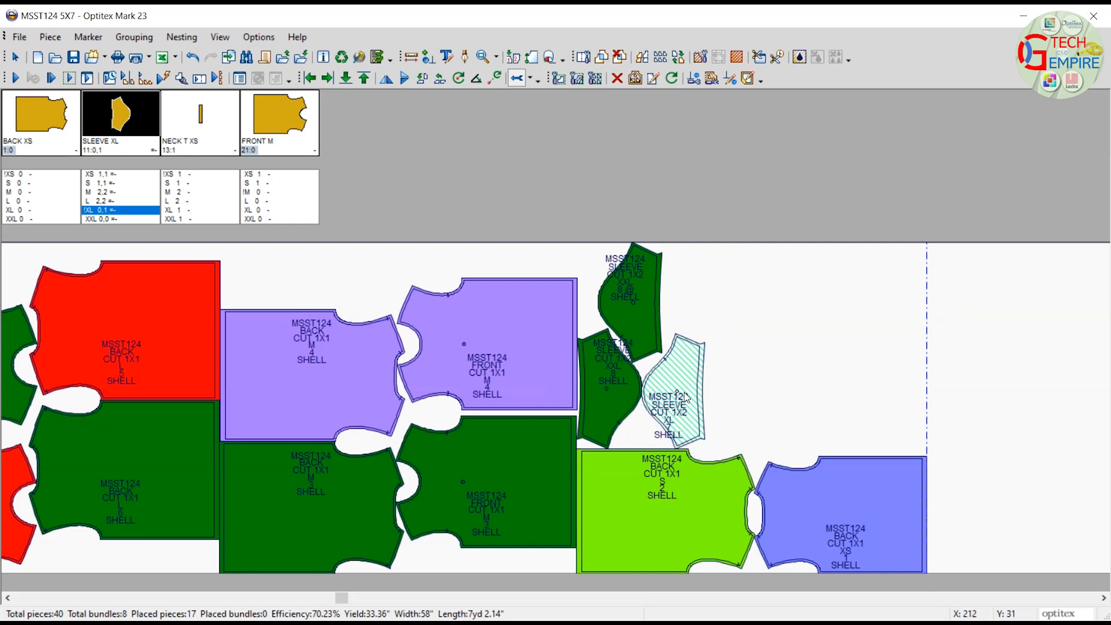
Place the second XL SLEEVE piece against the upper XXL SLEEVE and refit the first XL SLEEVE below it.
double_click(739, 300)
left_click_drag(665, 372, 841, 379)
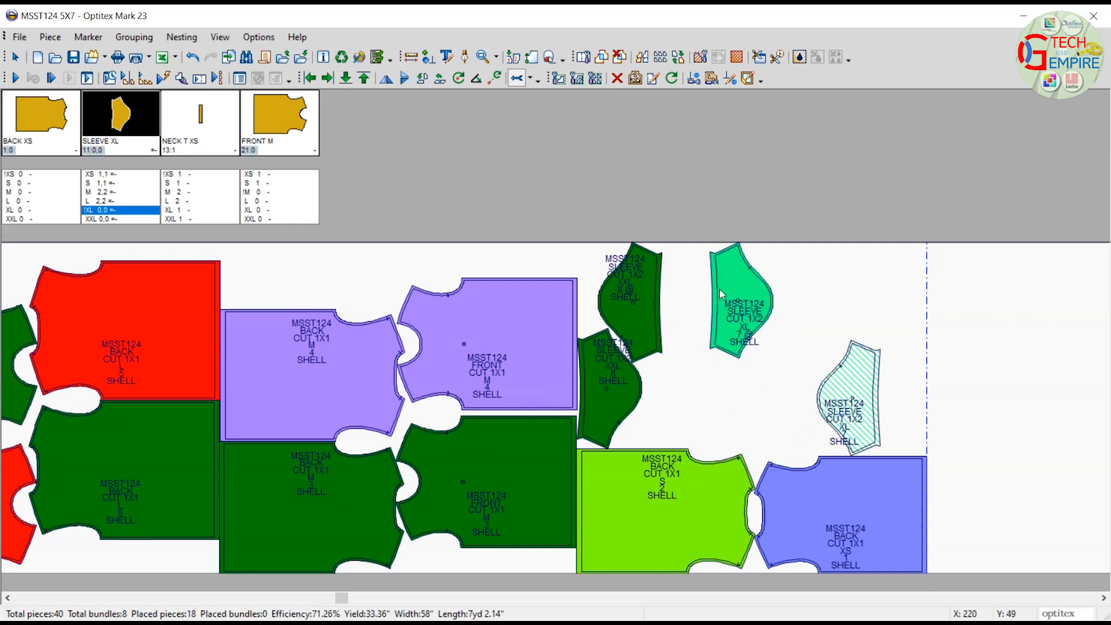
right_click_drag(727, 292, 683, 291)
left_click_drag(869, 422, 783, 384)
right_click_drag(784, 386, 772, 407)
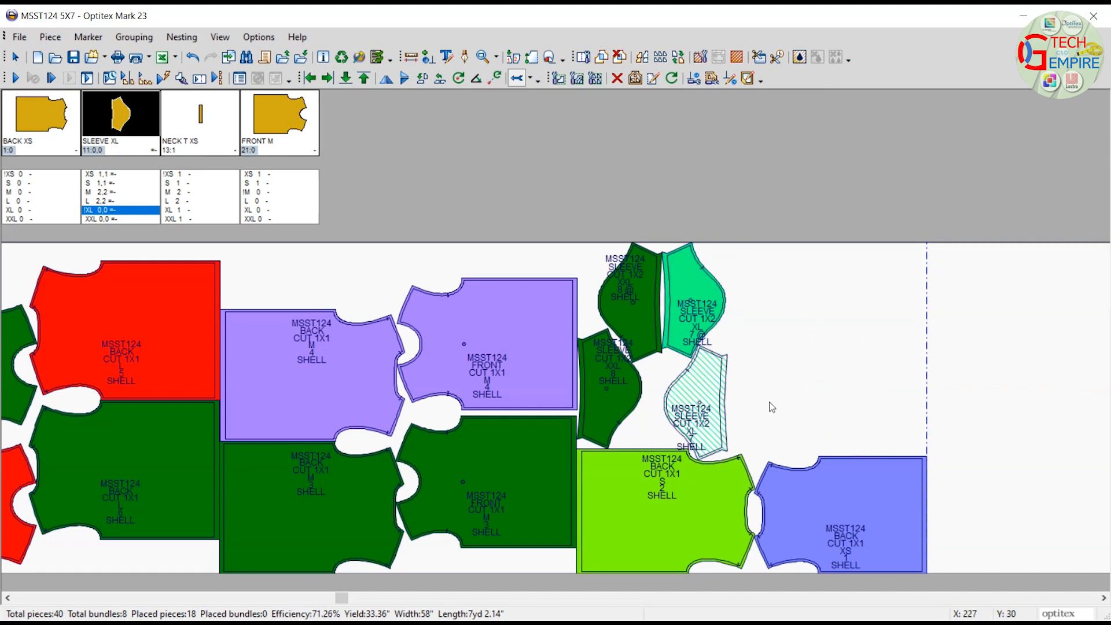
Move the upper XL and lower XXL SLEEVE pieces aside and fit the rotated upper XXL SLEEVE at the upper edge beside the M FRONT.
right_click(688, 395)
left_click_drag(692, 325, 773, 325)
left_click_drag(680, 401, 690, 368)
right_click_drag(691, 368, 612, 417)
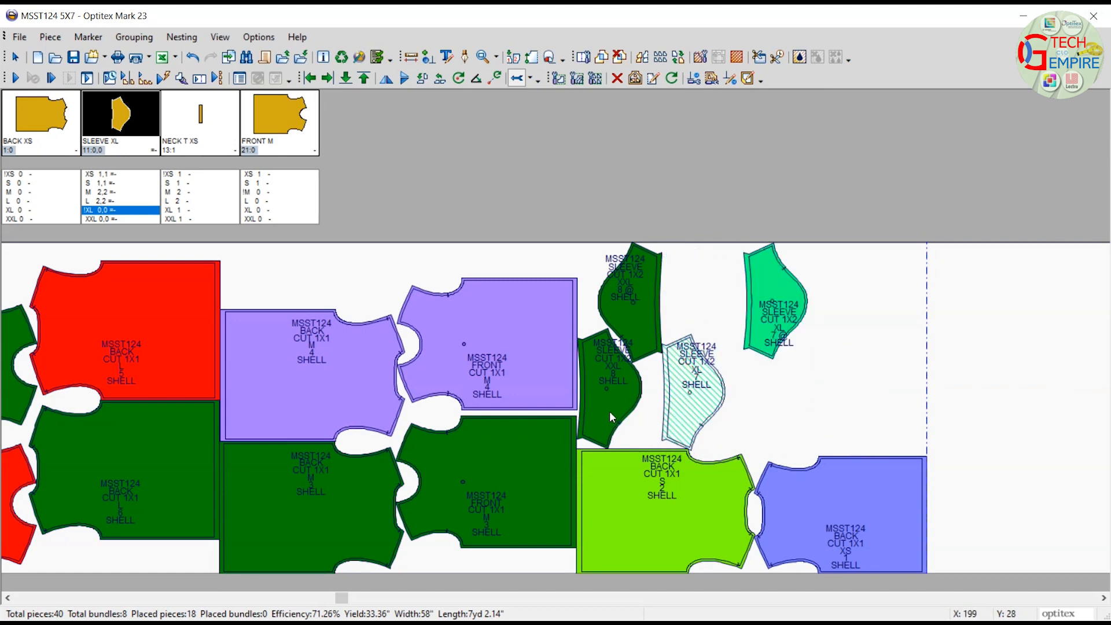
left_click_drag(606, 401, 823, 402)
right_click(640, 306)
right_click_drag(642, 306, 510, 268)
Rotate both XL SLEEVE pieces, fitting one beneath the upper XXL SLEEVE and the other beside it.
right_click(670, 395)
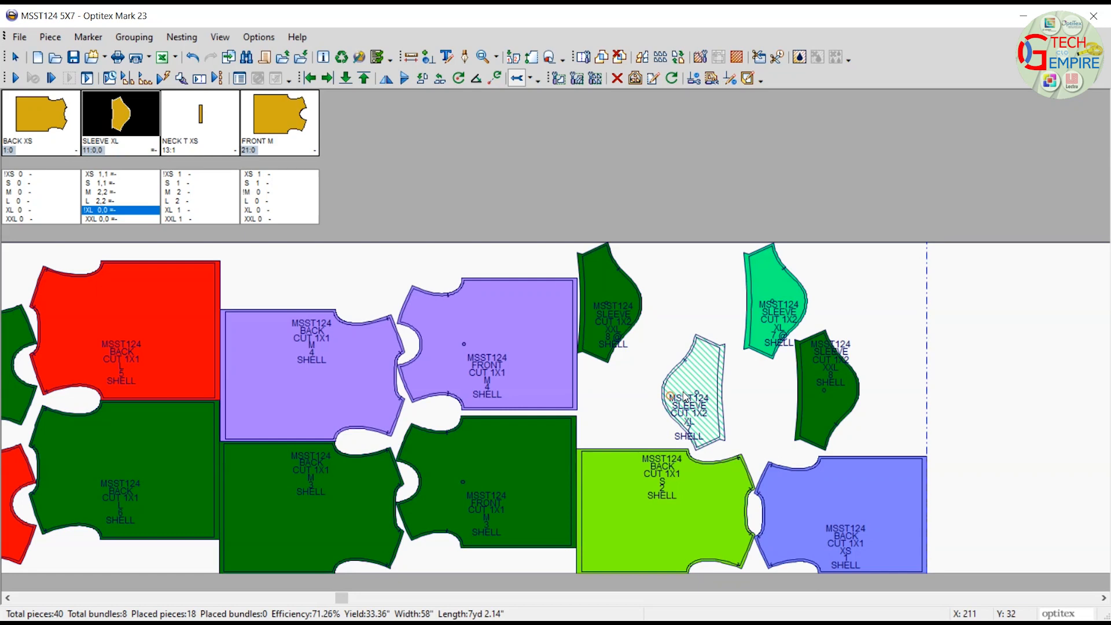
right_click_drag(683, 398, 586, 398)
right_click(762, 309)
right_click(764, 309)
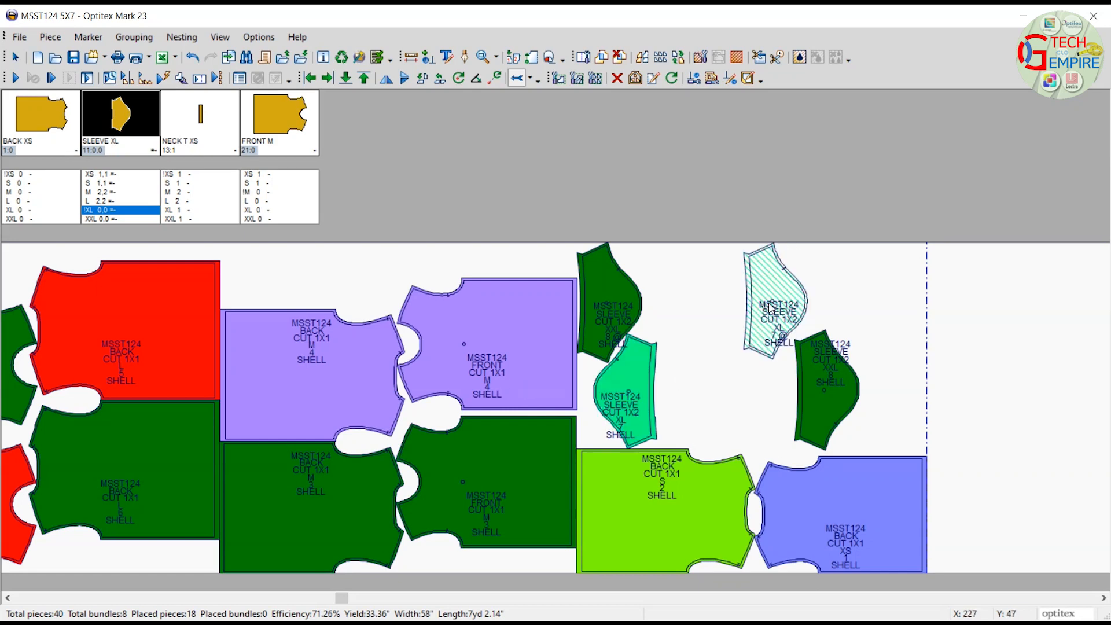
right_click_drag(769, 303, 509, 232)
right_click(678, 315)
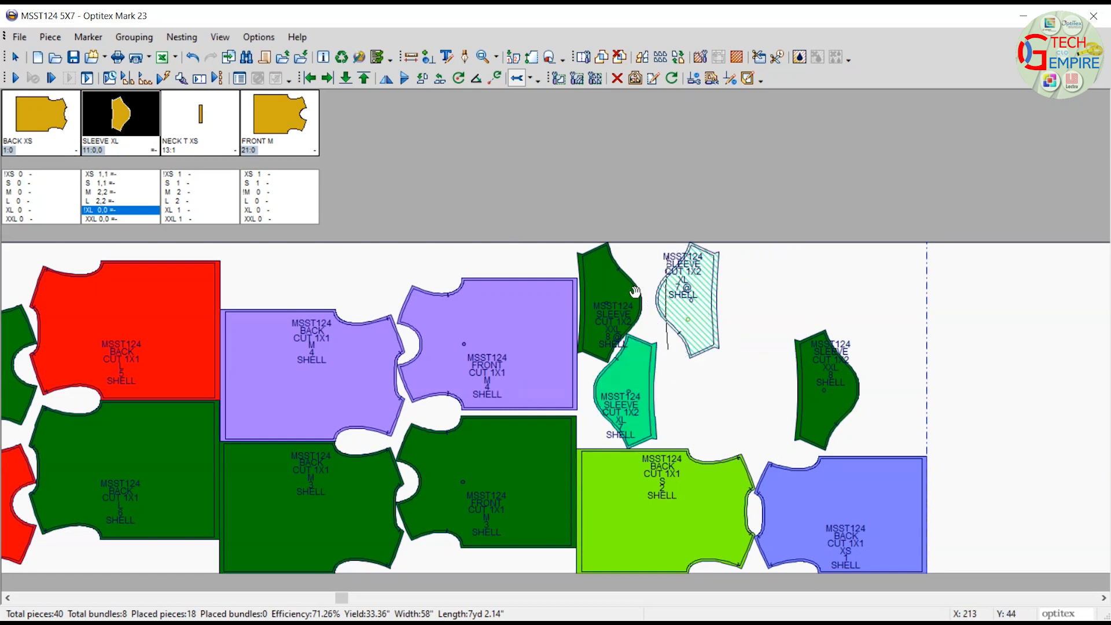
right_click_drag(636, 292, 627, 291)
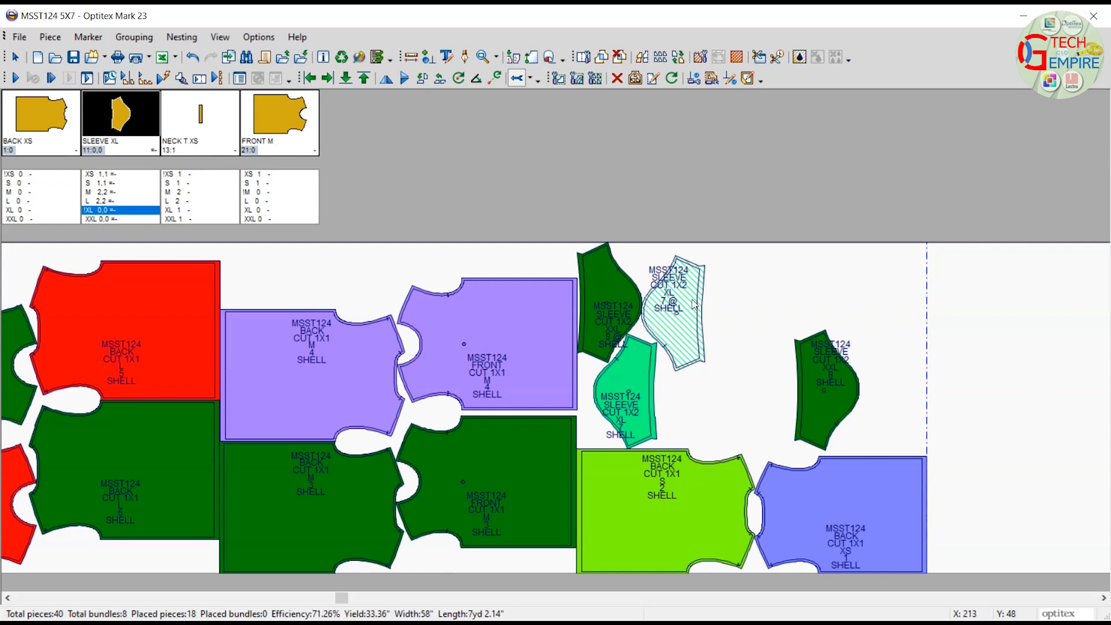
right_click_drag(696, 319, 675, 253)
Try fitting the second XXL SLEEVE beside the lower XL SLEEVE, with the other XL SLEEVE at the upper edge above it.
left_click_drag(827, 371, 699, 376)
key("space")
left_click_drag(686, 288, 757, 297)
left_click_drag(710, 400, 690, 392)
key("space")
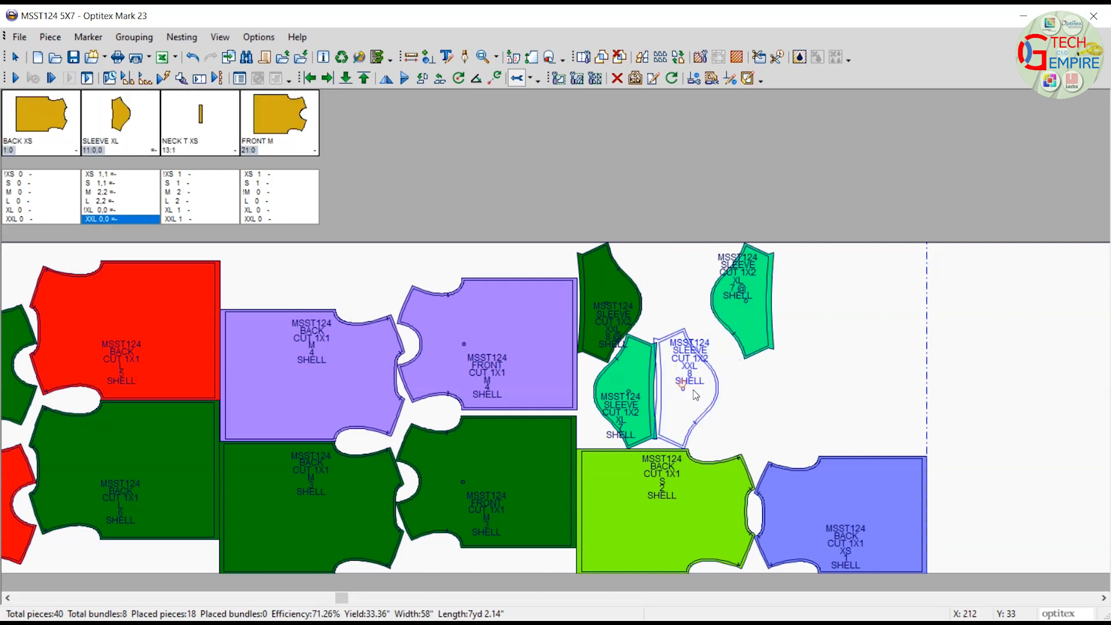
right_click_drag(685, 395, 681, 400)
left_click(686, 398)
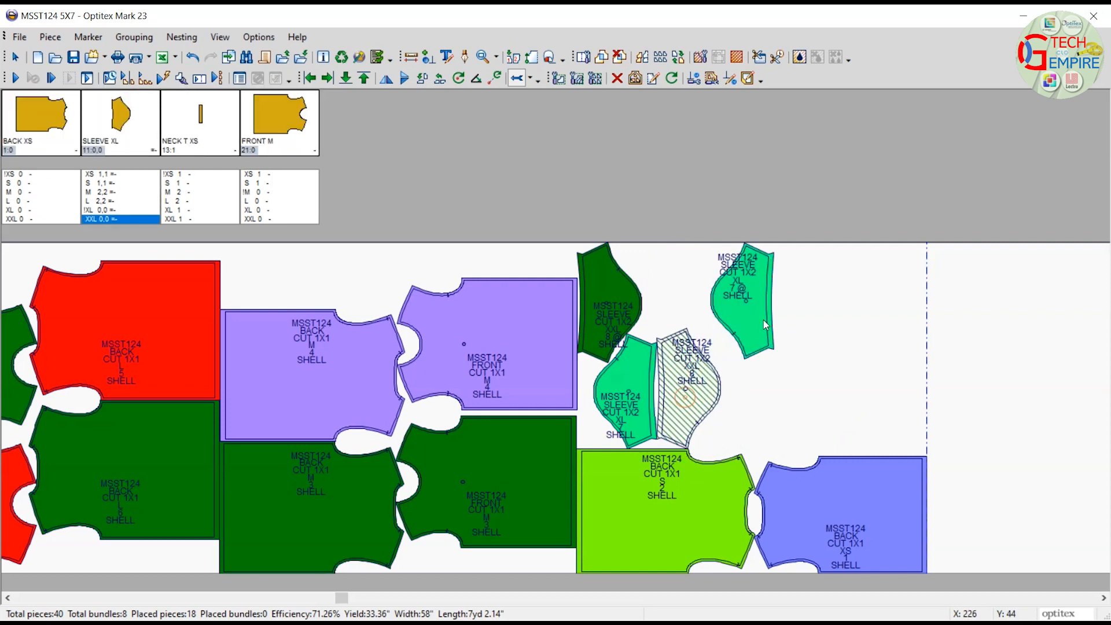
left_click_drag(763, 319, 748, 318)
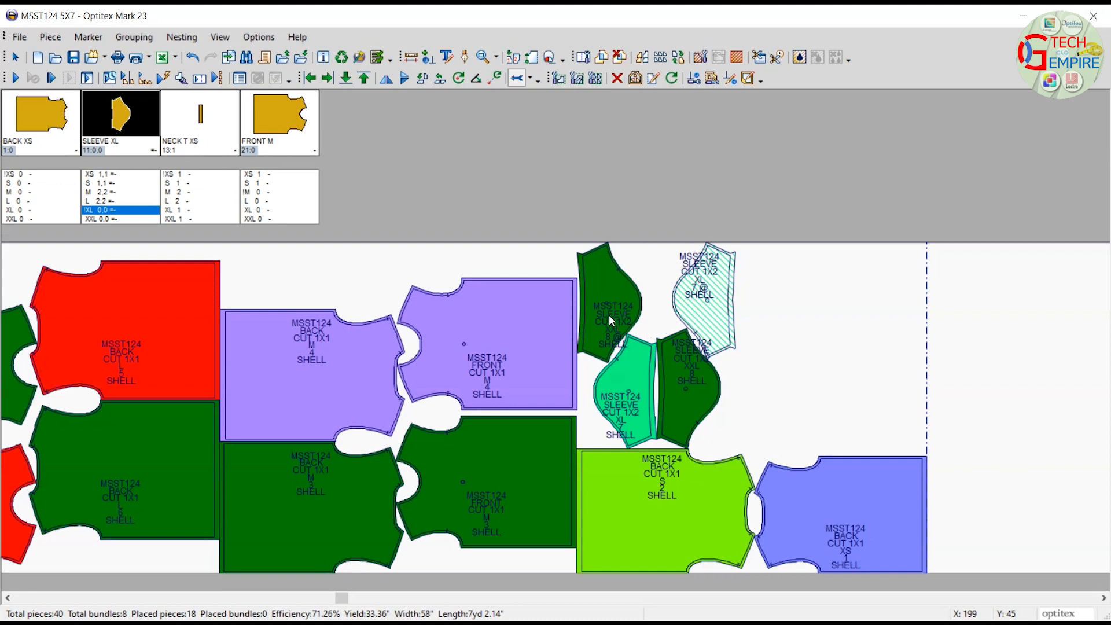
Move the upper XXL SLEEVE farther along the marker and place the first XS SLEEVE at the upper edge against the M FRONT.
left_click_drag(109, 175, 839, 366)
left_click_drag(622, 297, 1032, 361)
left_click_drag(845, 369, 610, 286)
key("space")
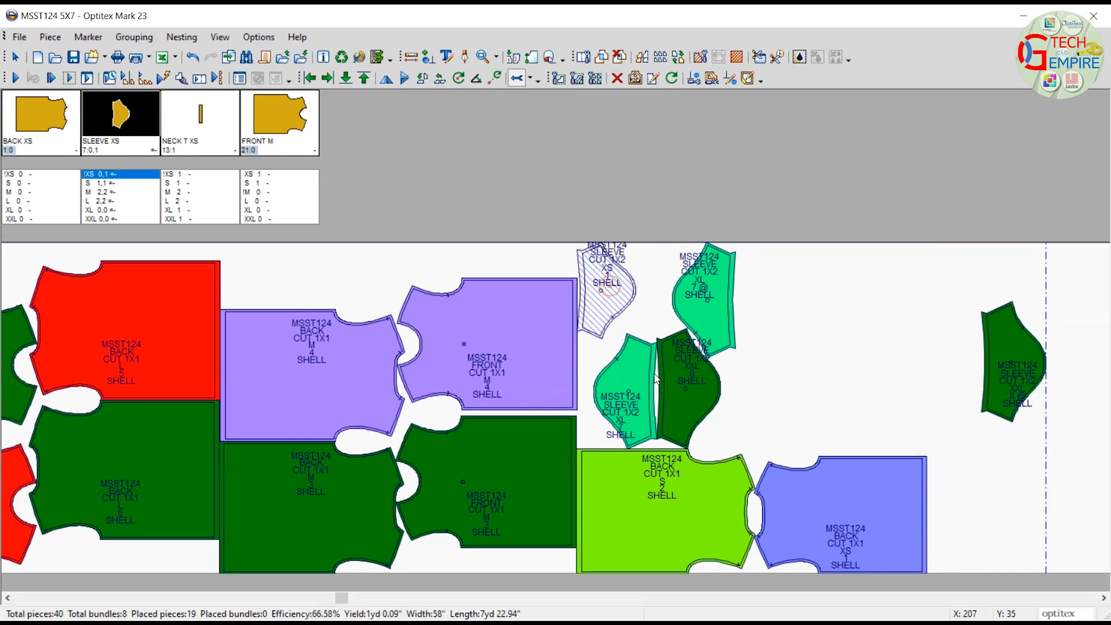
Fit the lower XL SLEEVE against the M FRONT and move the other XL SLEEVE and the nearer XXL SLEEVE farther along the marker.
left_click_drag(644, 381, 529, 404)
left_click_drag(695, 393, 657, 390)
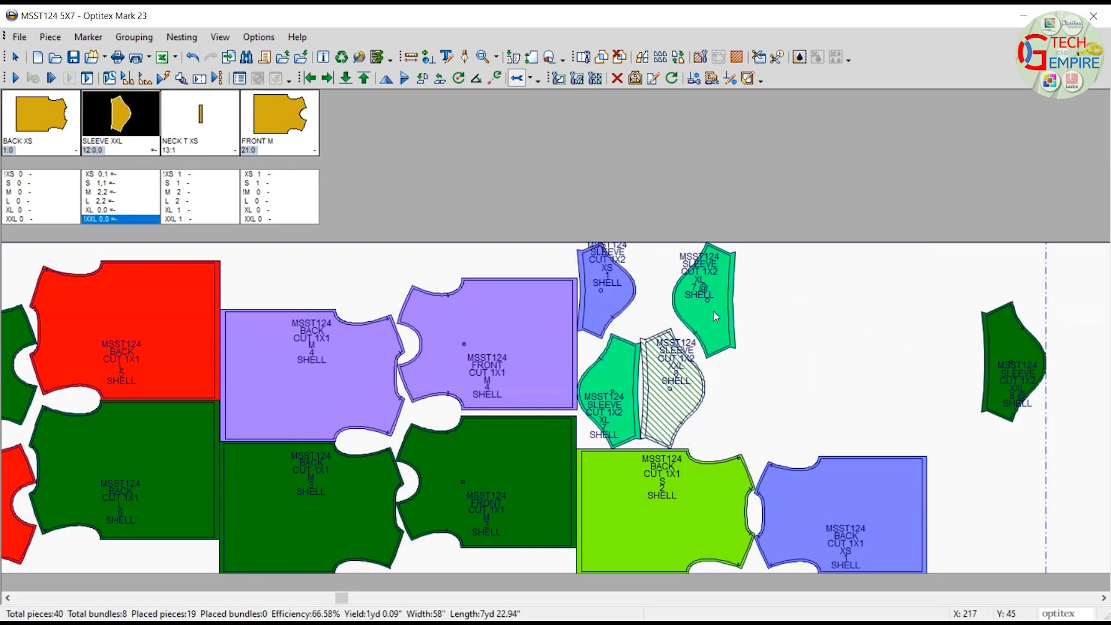
left_click_drag(714, 318, 695, 334)
mouse_move(658, 371)
left_mouse_down()
mouse_move(724, 350)
mouse_move(661, 342)
mouse_move(757, 329)
left_mouse_up()
left_click(678, 304)
Place the first M SLEEVE beside the XS SLEEVE and fit the second XL SLEEVE beneath it, against the first XL SLEEVE.
left_click(458, 78)
left_click(106, 191)
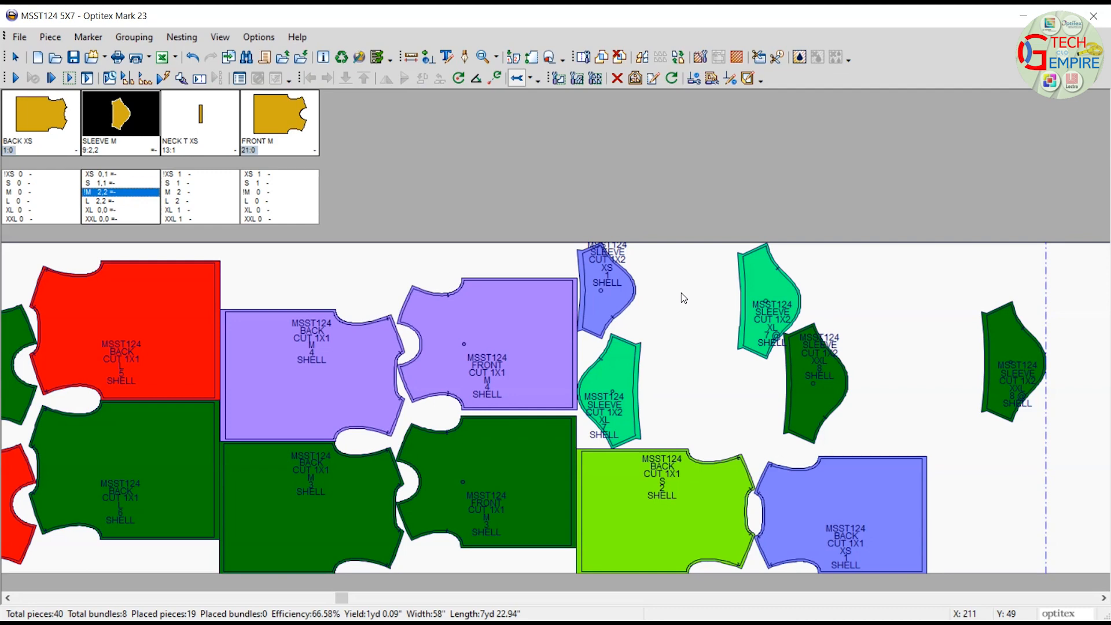
left_click(682, 299)
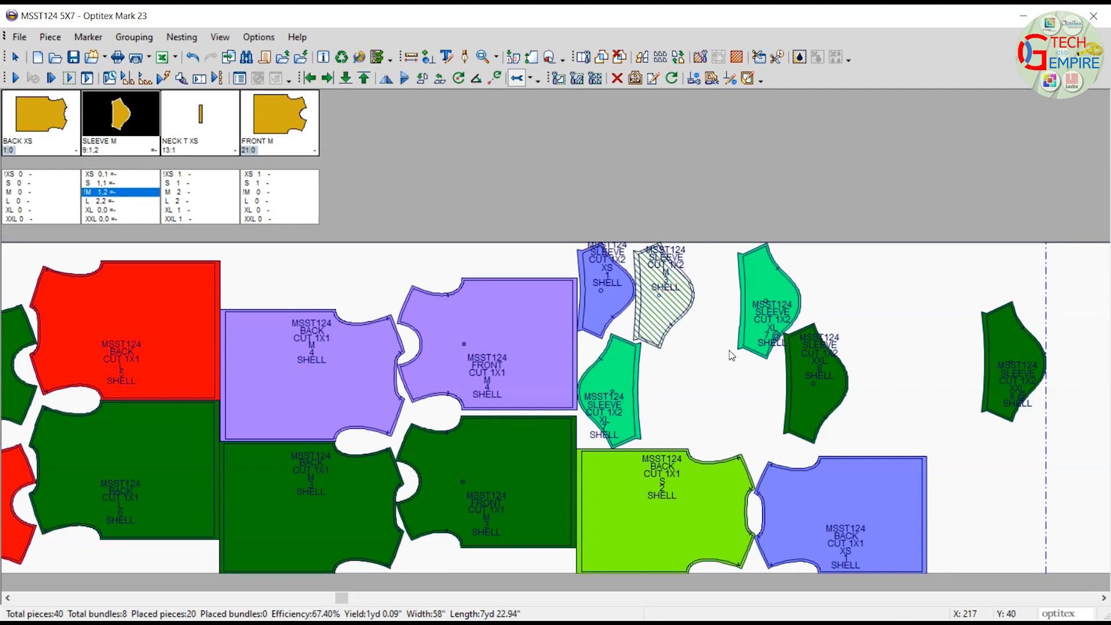
double_click(772, 315)
left_click_drag(772, 313, 659, 379)
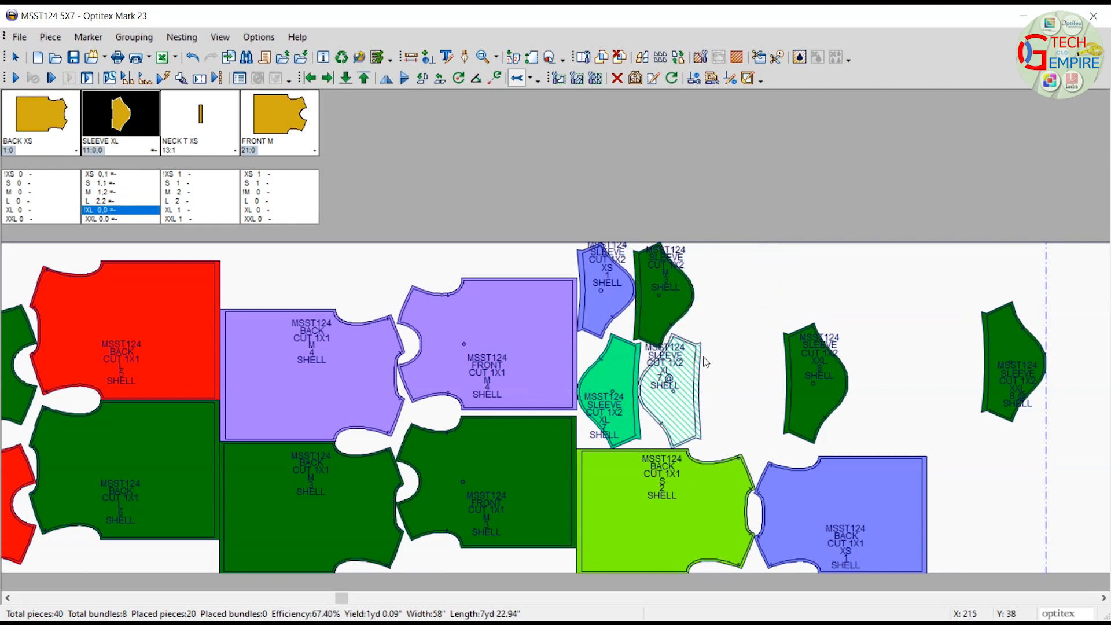
Move the nearer XXL SLEEVE out of the way and place the second M SLEEVE beside the first at the upper edge.
mouse_move(832, 380)
left_mouse_down()
mouse_move(747, 300)
mouse_move(886, 331)
left_mouse_up()
left_click(121, 192)
left_click(773, 307)
left_click_drag(772, 307, 713, 303)
double_click(731, 306)
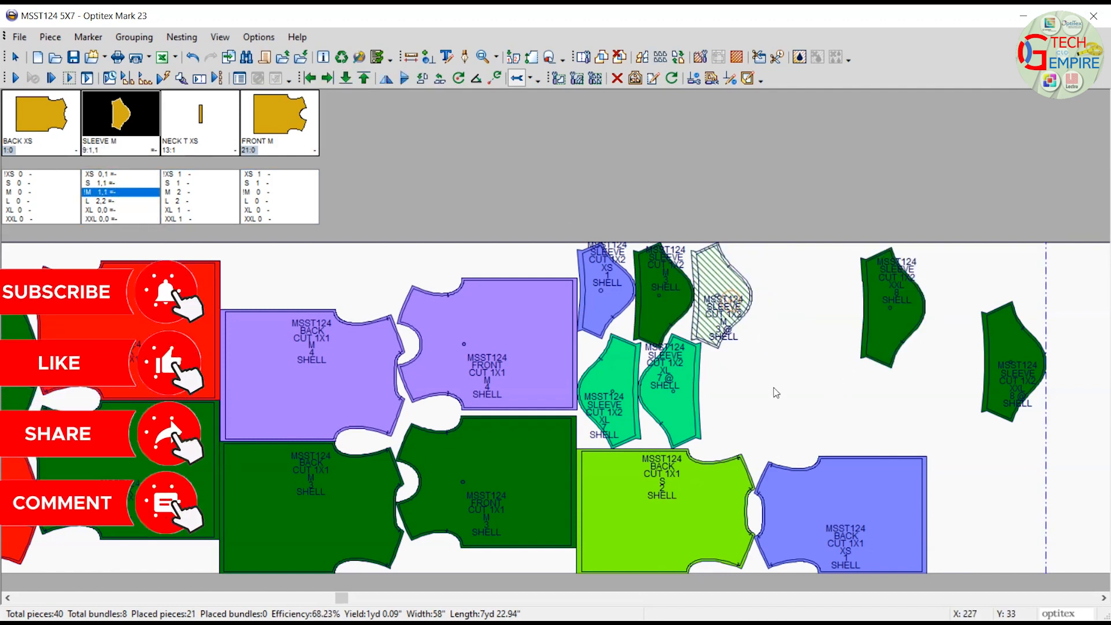
Rotate the XXL SLEEVE pieces and fit both in the lower sleeve row, after the second XL SLEEVE.
mouse_move(892, 314)
left_mouse_down()
mouse_move(750, 405)
mouse_move(525, 381)
left_mouse_up()
double_click(781, 394)
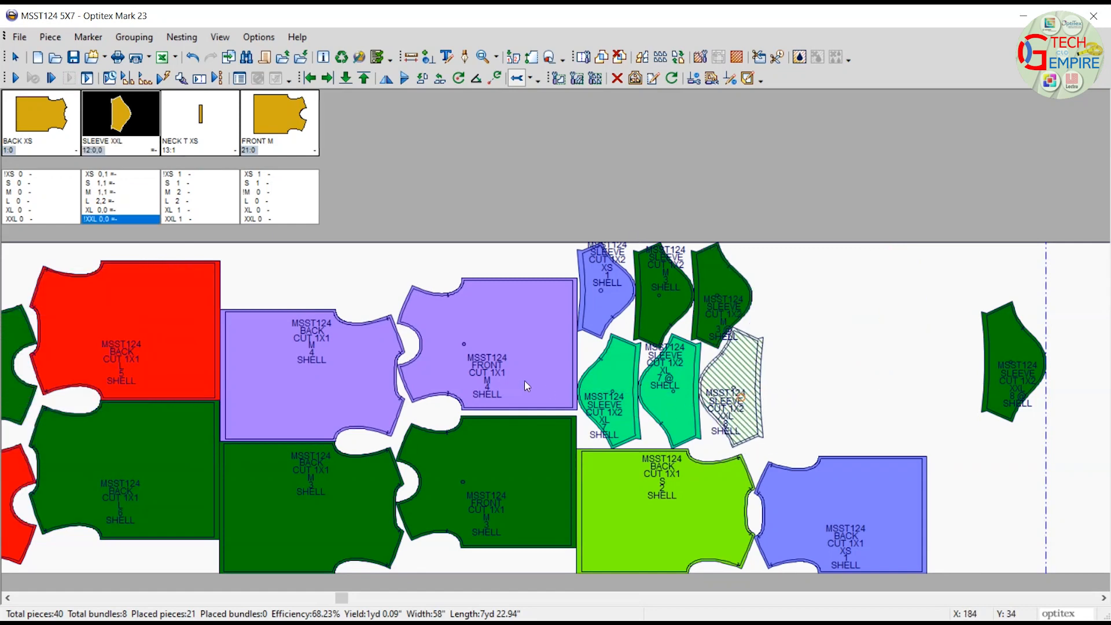
left_click_drag(745, 395, 695, 417)
left_click_drag(1014, 361, 856, 360)
Place two L SLEEVE pieces side by side at the upper edge, after the second M SLEEVE.
mouse_move(114, 201)
left_mouse_down()
mouse_move(841, 353)
mouse_move(805, 295)
mouse_move(746, 297)
left_mouse_up()
double_click(883, 300)
left_click_drag(897, 301, 688, 201)
key("space")
right_click_drag(861, 309, 753, 242)
left_click(916, 365)
right_click_drag(848, 304, 696, 237)
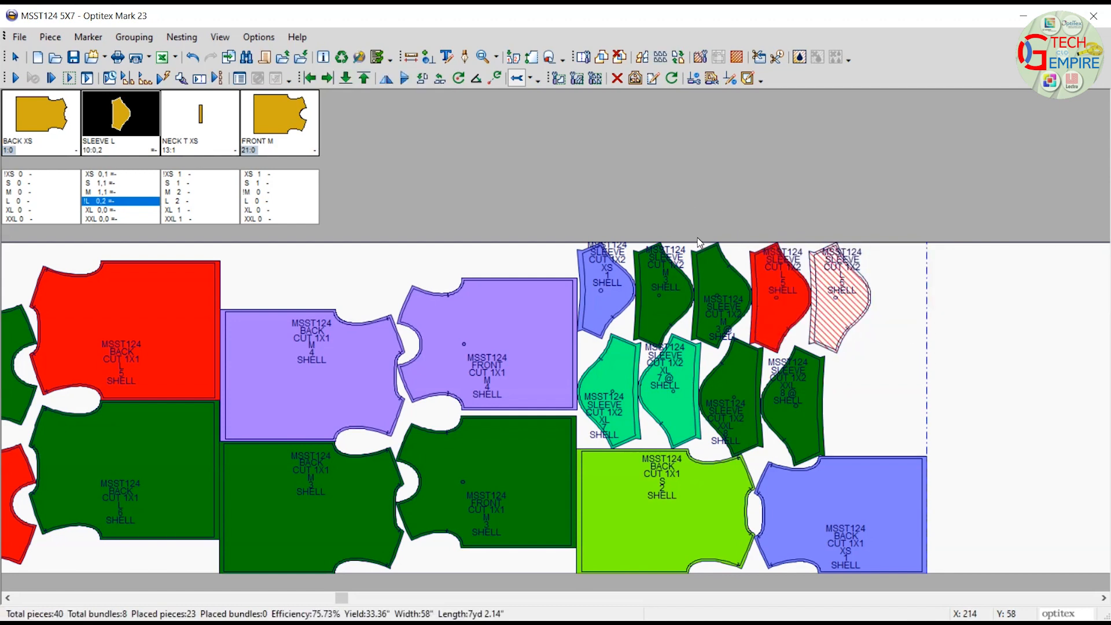
Place the remaining two M SLEEVE pieces in the lower sleeve row, fitted after the last XXL SLEEVE.
left_click(103, 193)
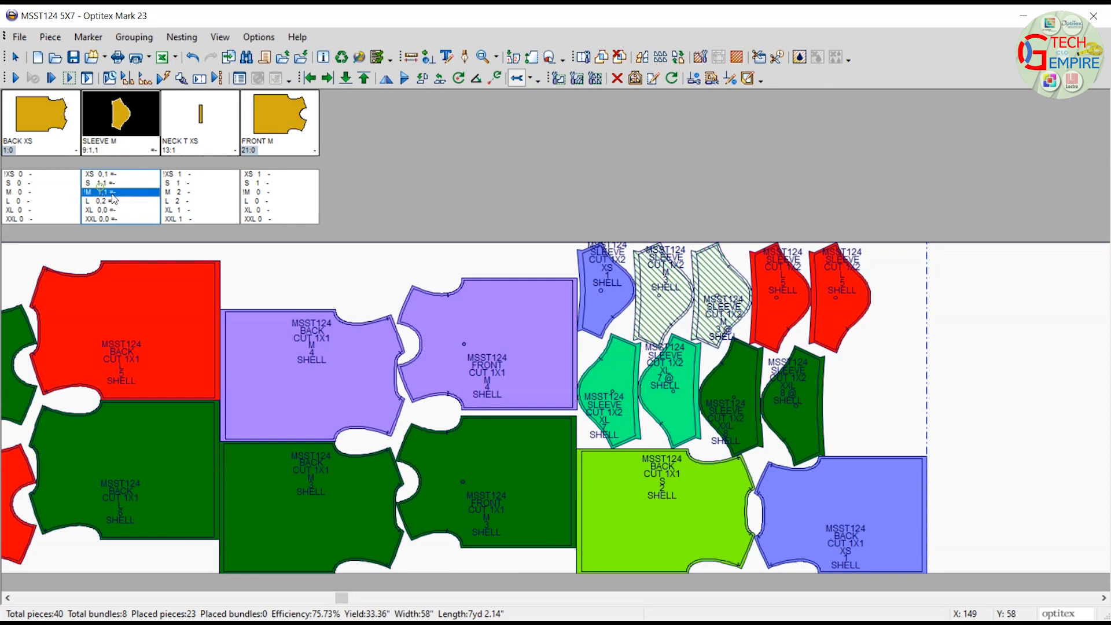
left_click(915, 399)
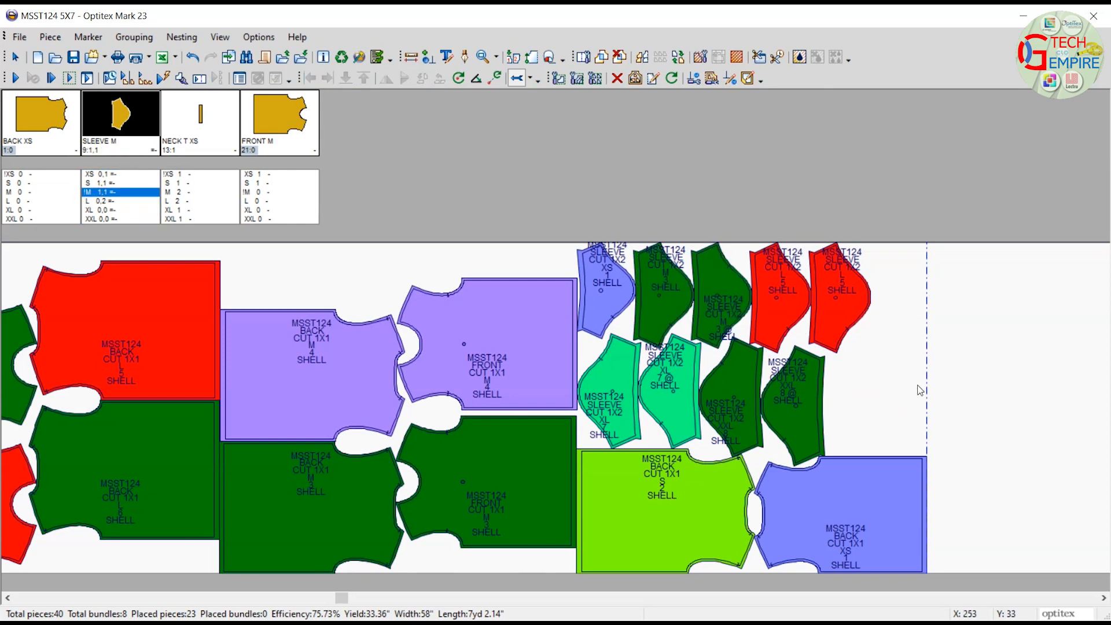
double_click(917, 386)
right_click_drag(918, 384, 843, 387)
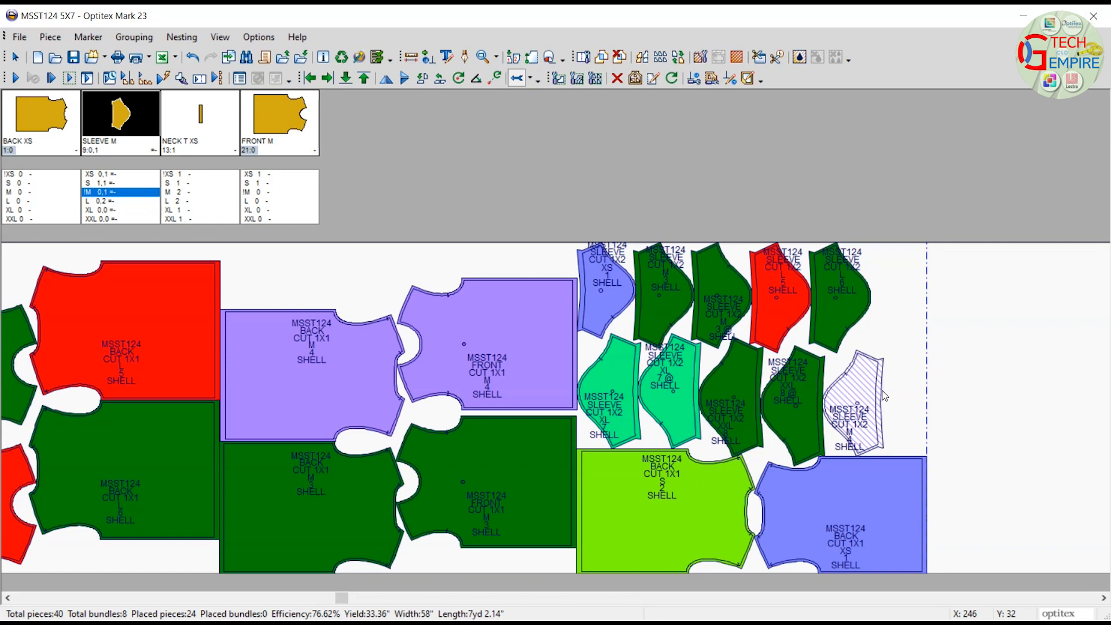
double_click(967, 372)
right_click(969, 362)
left_click(933, 276)
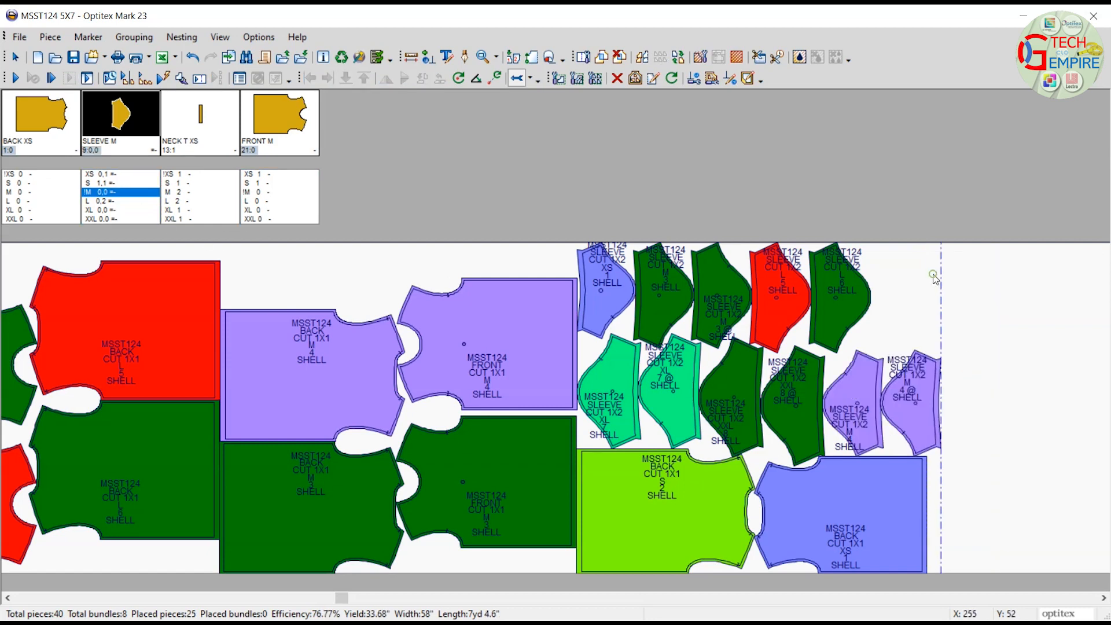
Place the first S SLEEVE at the upper edge, fitted against the last L SLEEVE.
left_click(118, 183)
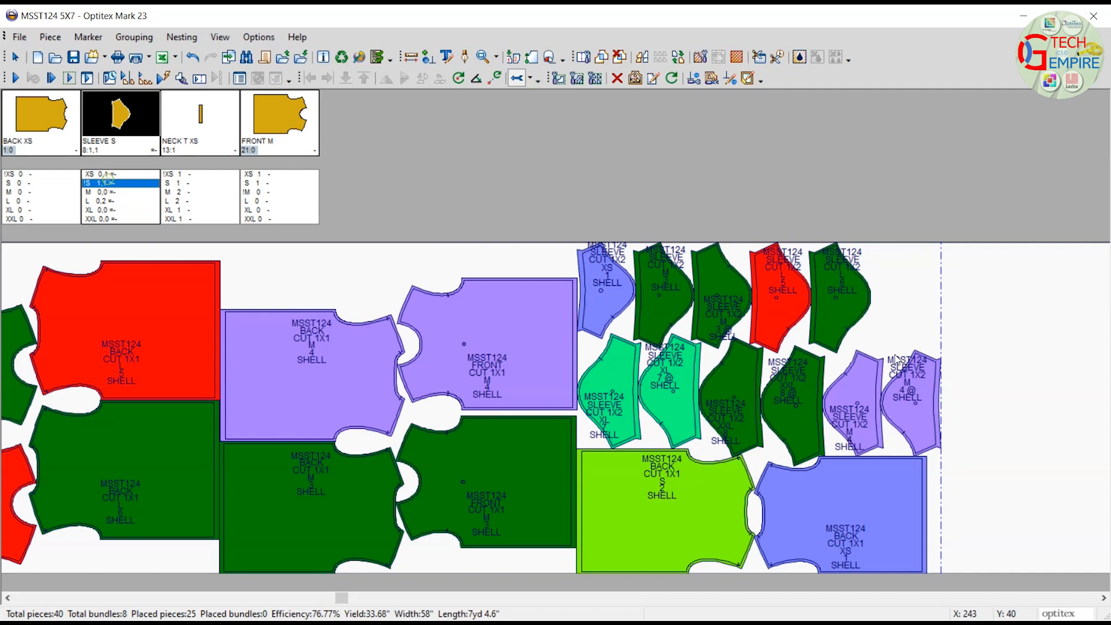
double_click(947, 300)
right_click(952, 292)
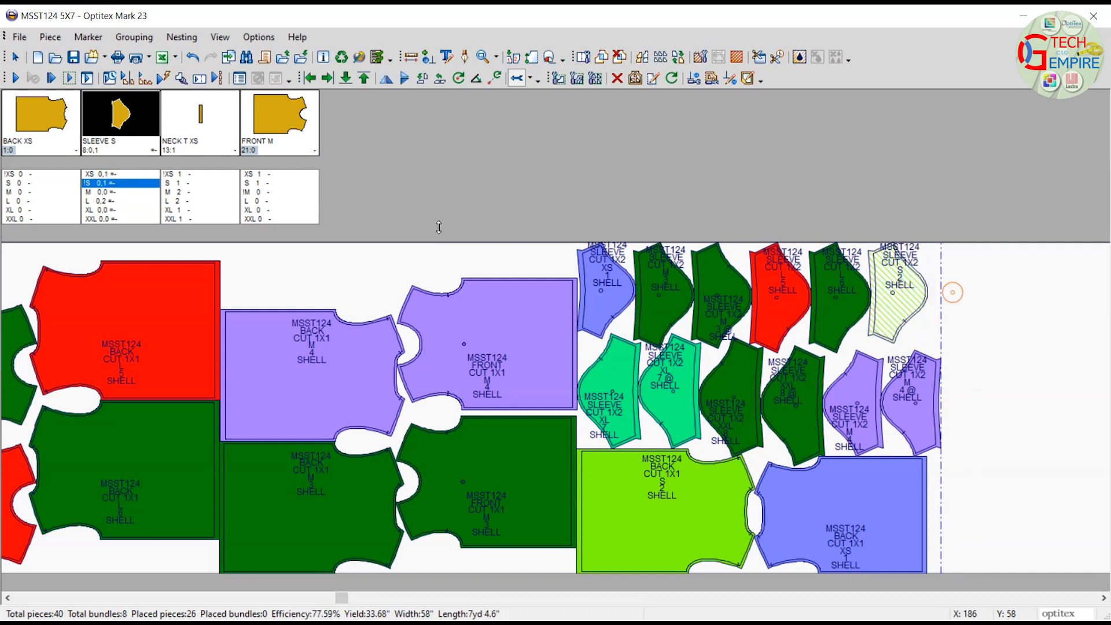
Place the S FRONT at the lower edge against the XS BACK and fit the XS FRONT above it beside the last M SLEEVE.
left_click(257, 183)
double_click(1050, 504)
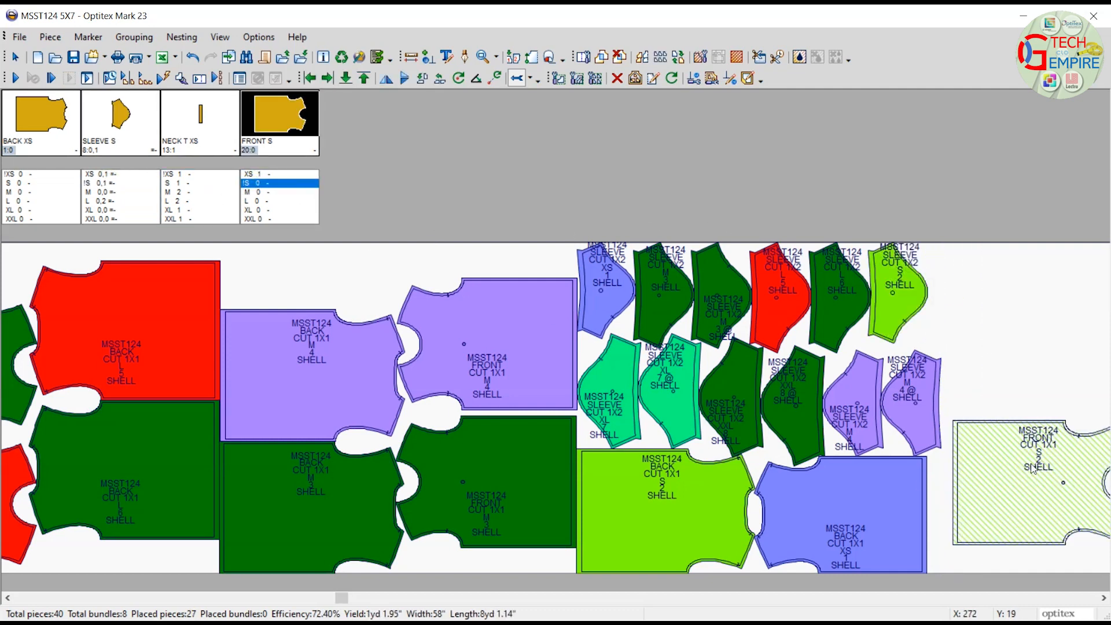
right_click(1029, 470)
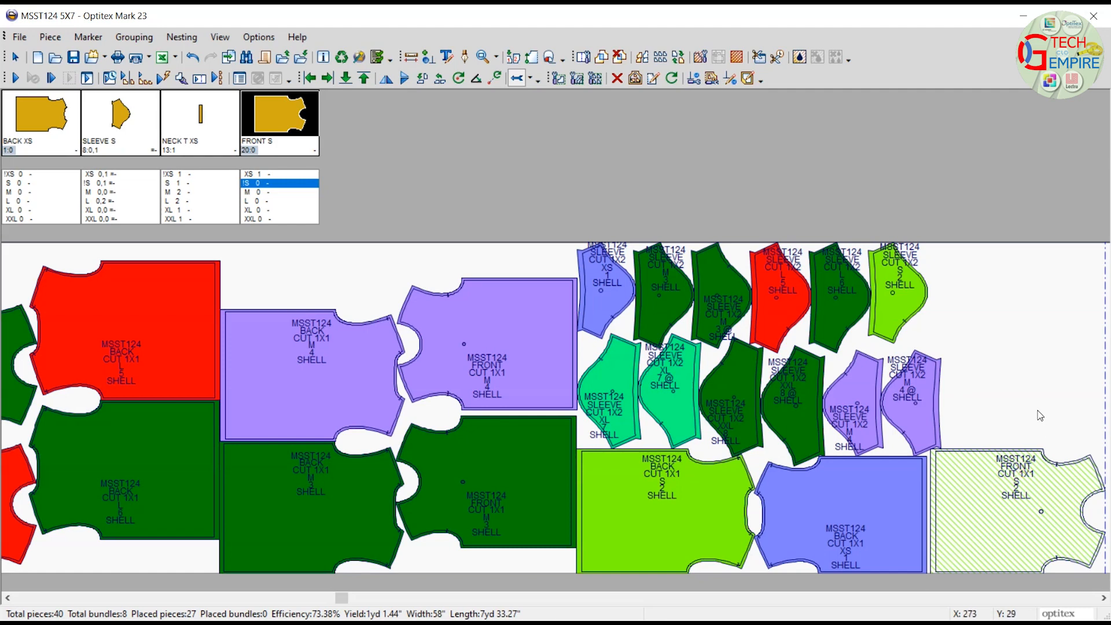
left_click(255, 174)
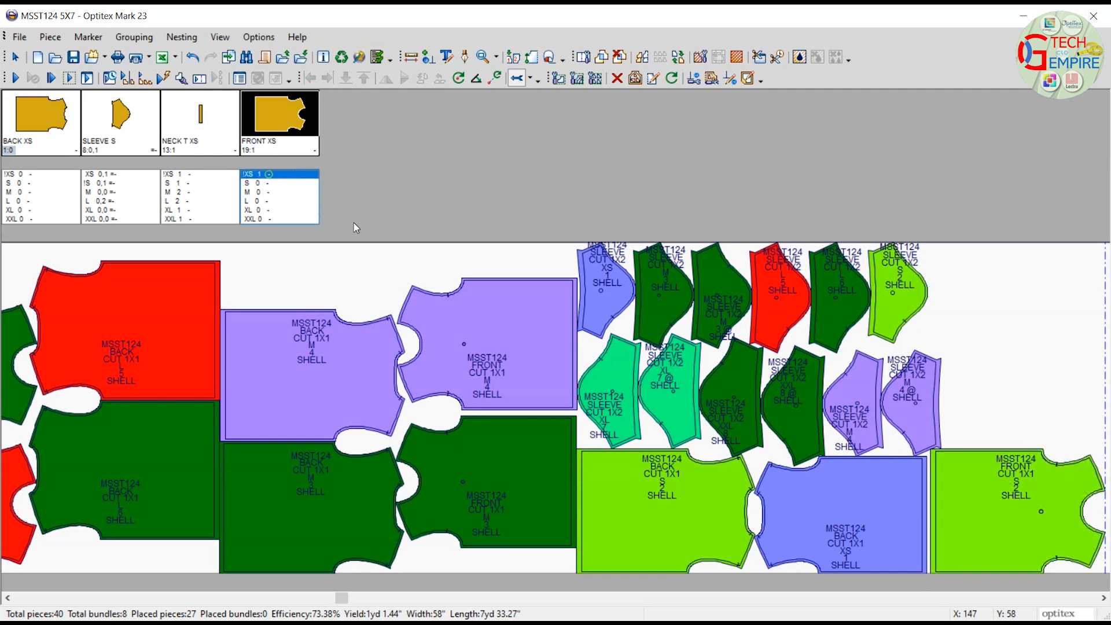
double_click(1031, 373)
right_click_drag(1032, 371, 909, 445)
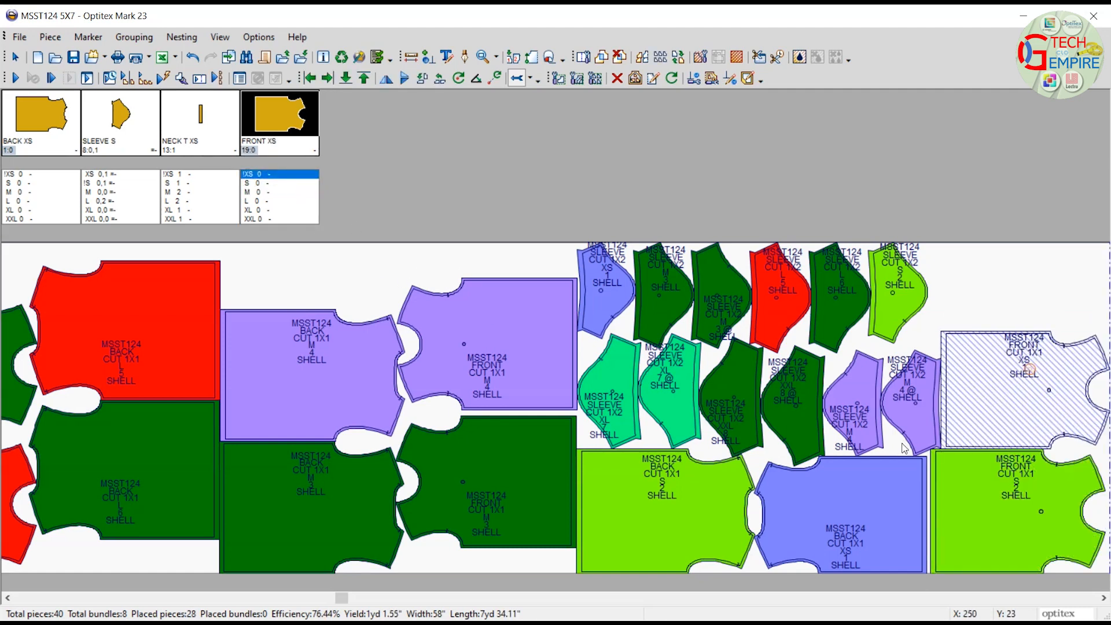
Place the second S SLEEVE at the upper edge, fitted beside the first S SLEEVE.
mouse_move(934, 380)
left_mouse_down()
mouse_move(987, 279)
mouse_move(955, 380)
mouse_move(930, 396)
left_mouse_up()
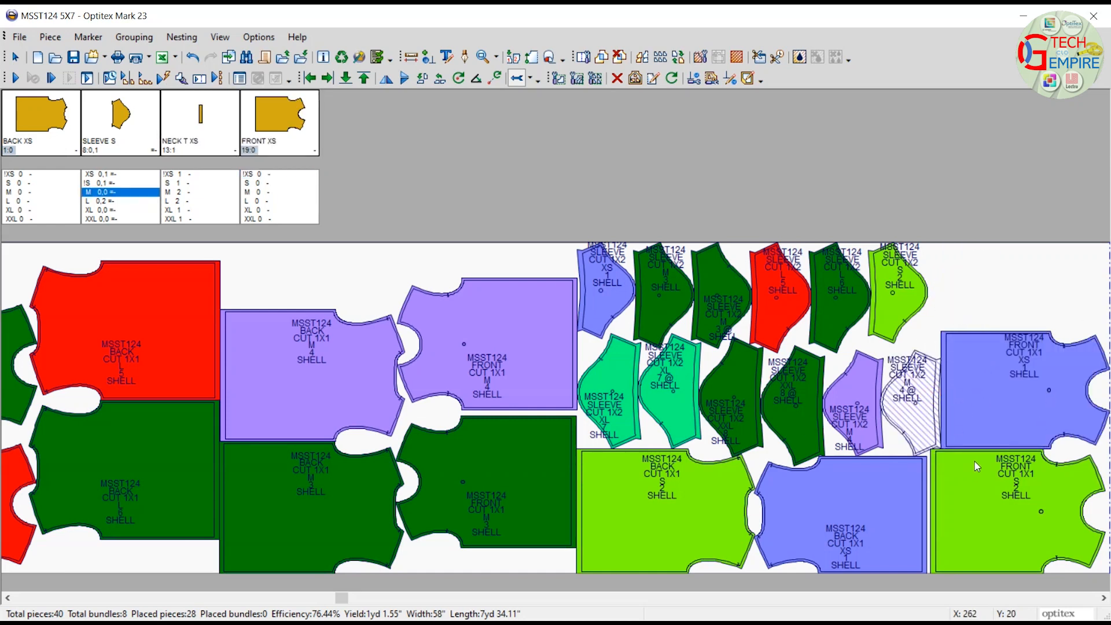
scroll(975, 462, "down", 1)
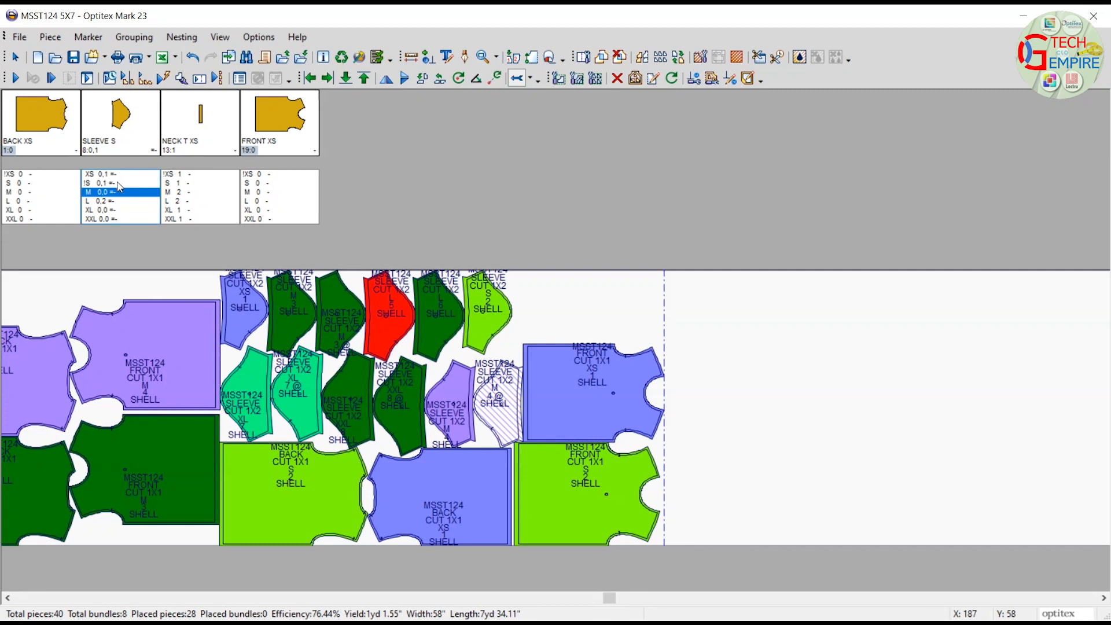
left_click_drag(115, 175, 112, 223)
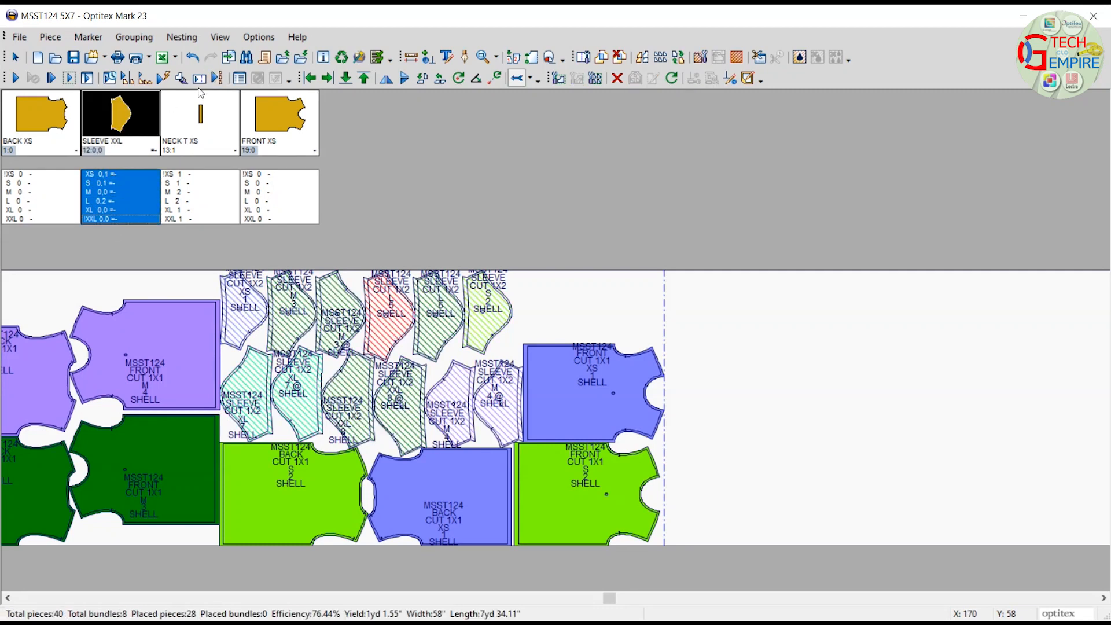
left_click(95, 183)
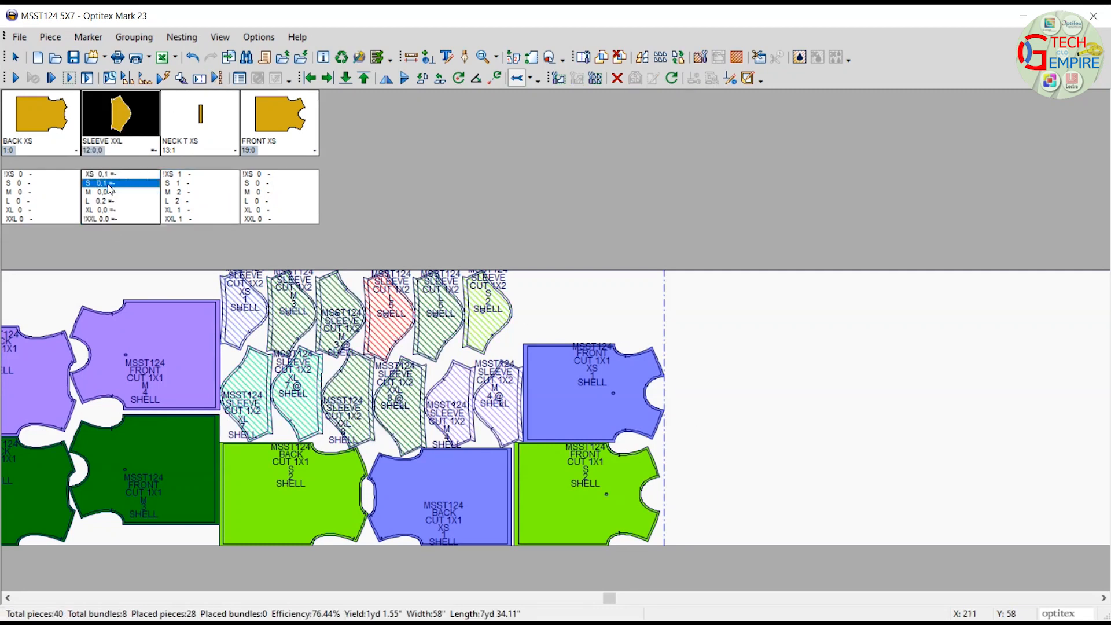
left_click(729, 354)
left_click_drag(533, 254, 532, 254)
left_click_drag(669, 319, 584, 311)
Rotate the XS FRONT 180 degrees and refit it above the S FRONT with its neck end against the last M SLEEVE.
left_click(599, 379)
key("space")
mouse_move(602, 348)
left_mouse_down()
mouse_move(579, 324)
mouse_move(555, 325)
left_mouse_up()
left_click(599, 389)
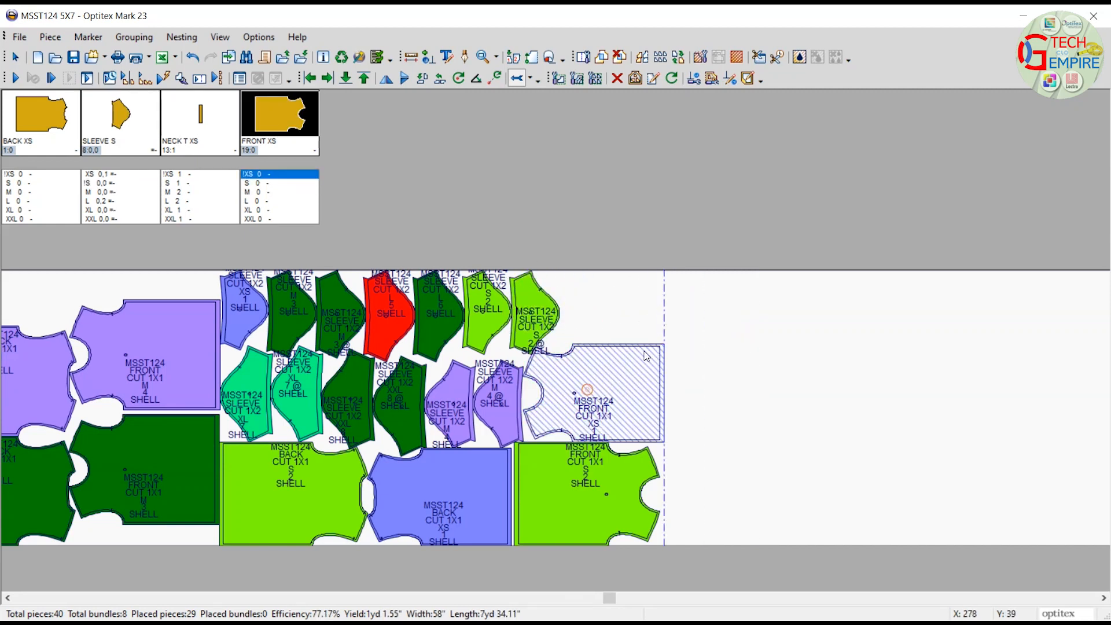
Place the second XS SLEEVE at the upper edge, at the hem end of the XS FRONT.
left_click(639, 318)
left_click(127, 174)
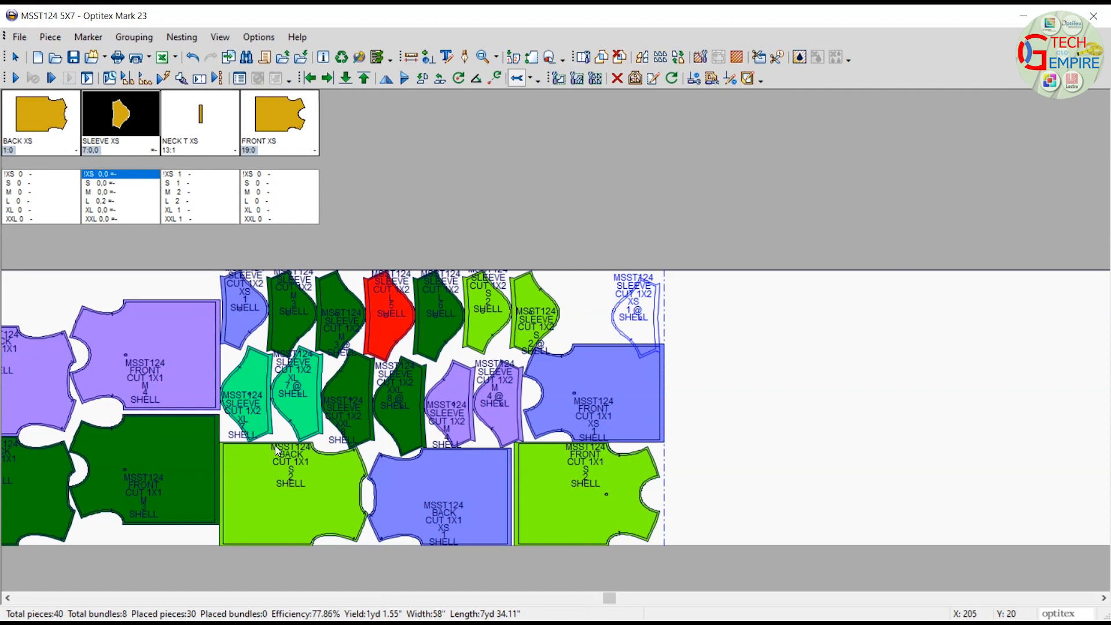
scroll(276, 451, "up", 1)
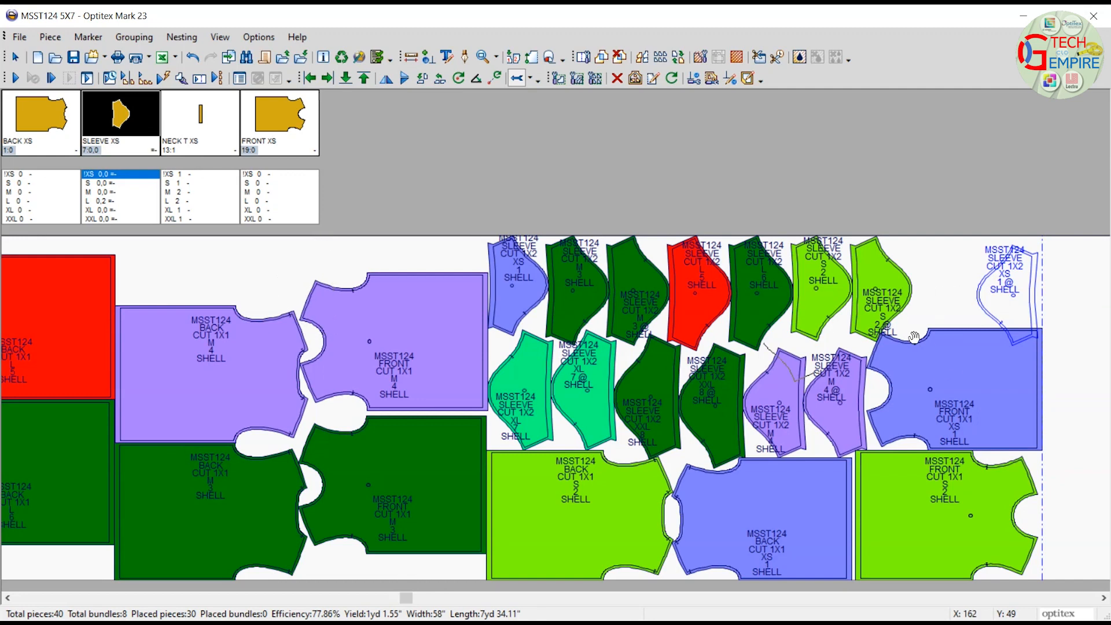
left_click_drag(1087, 302, 1087, 297)
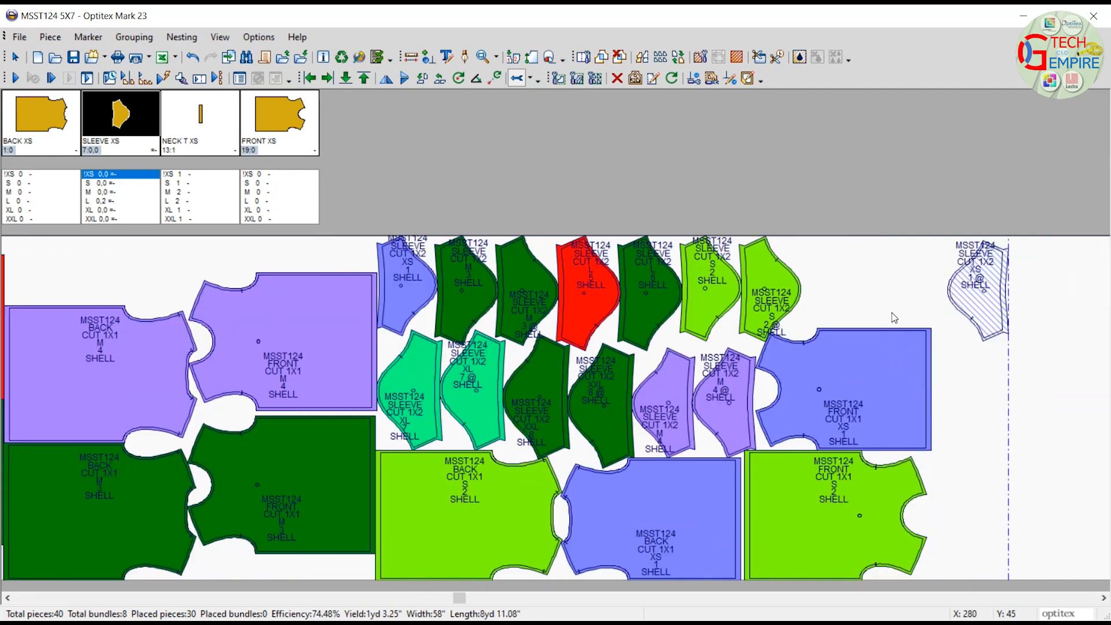
left_click_drag(1000, 299, 814, 248)
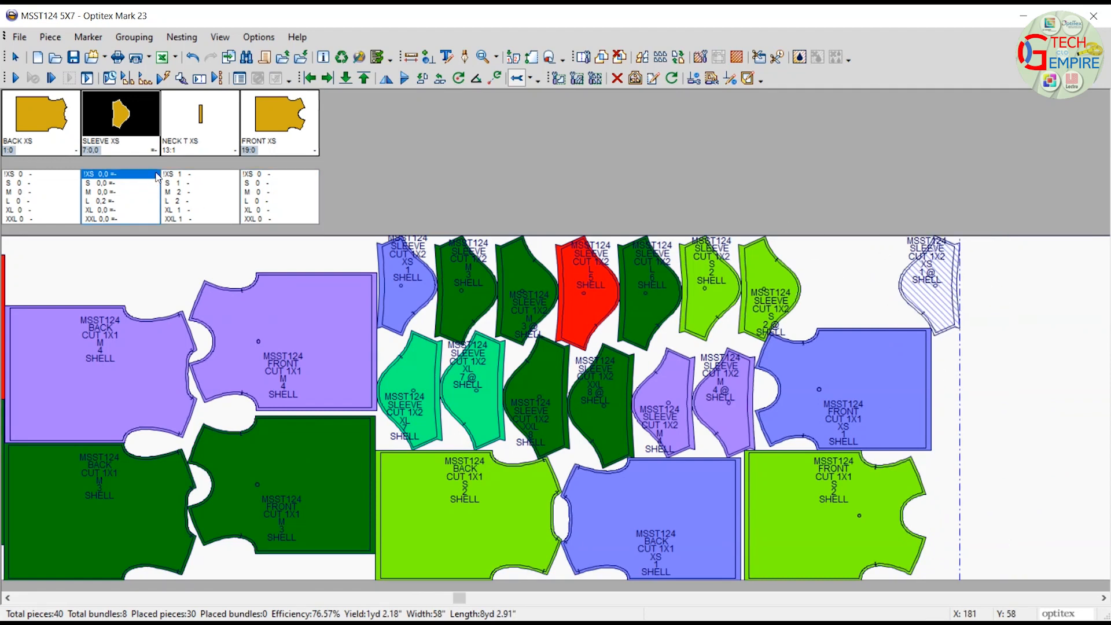
Place the XXL NECK T upright against the hem end of the XS FRONT, just above the neck opening of the S FRONT.
left_click(177, 219)
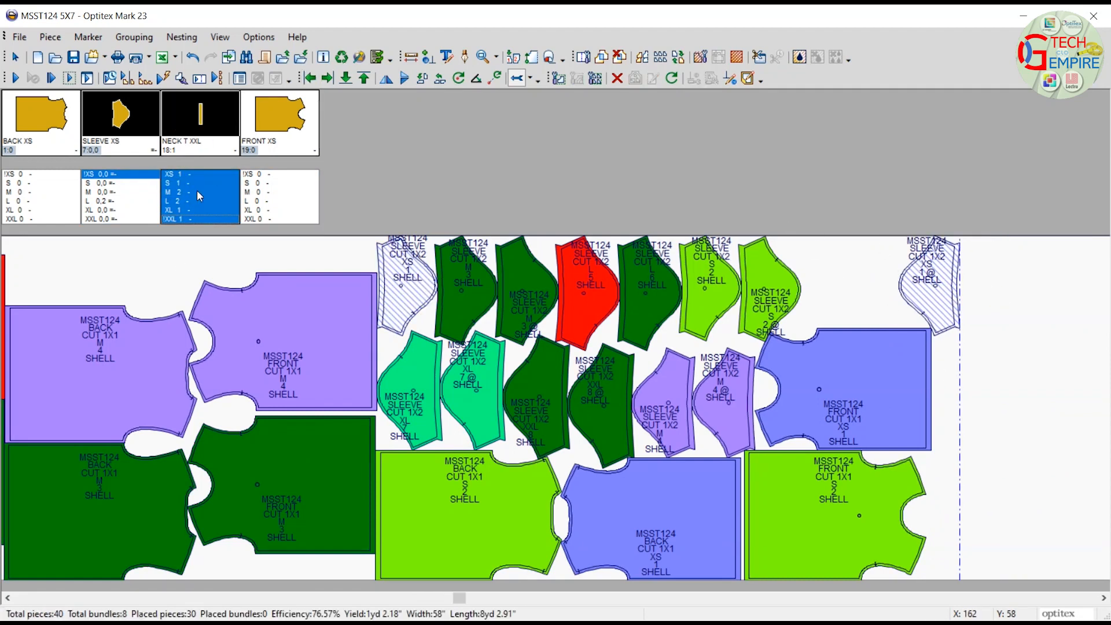
left_click(187, 219)
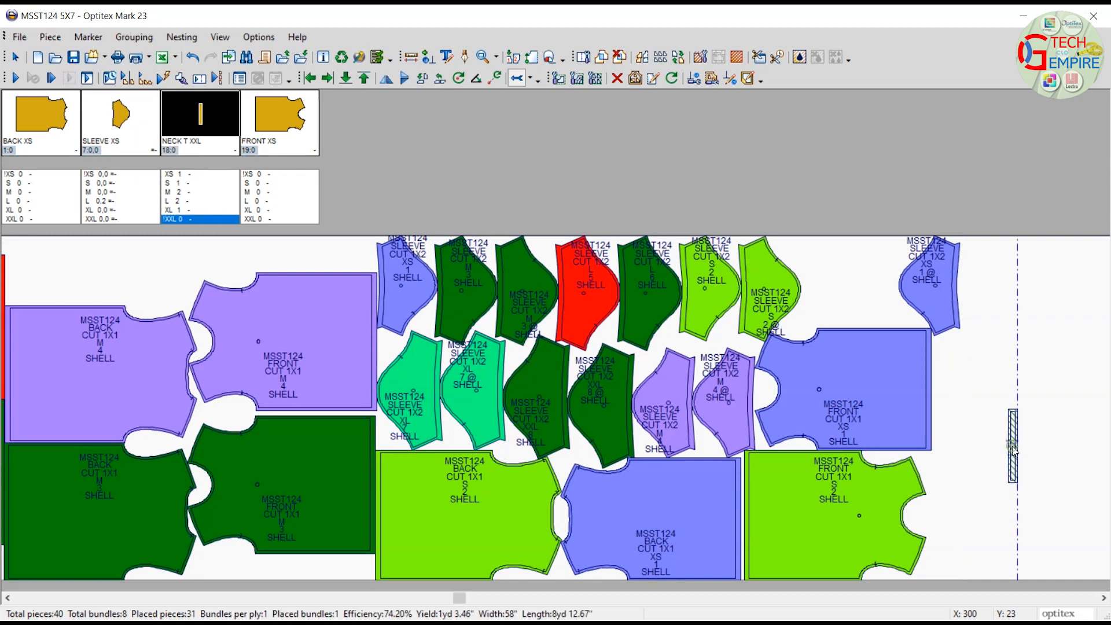
left_click(1011, 449)
mouse_move(937, 540)
left_mouse_down()
mouse_move(950, 518)
mouse_move(940, 432)
left_mouse_up()
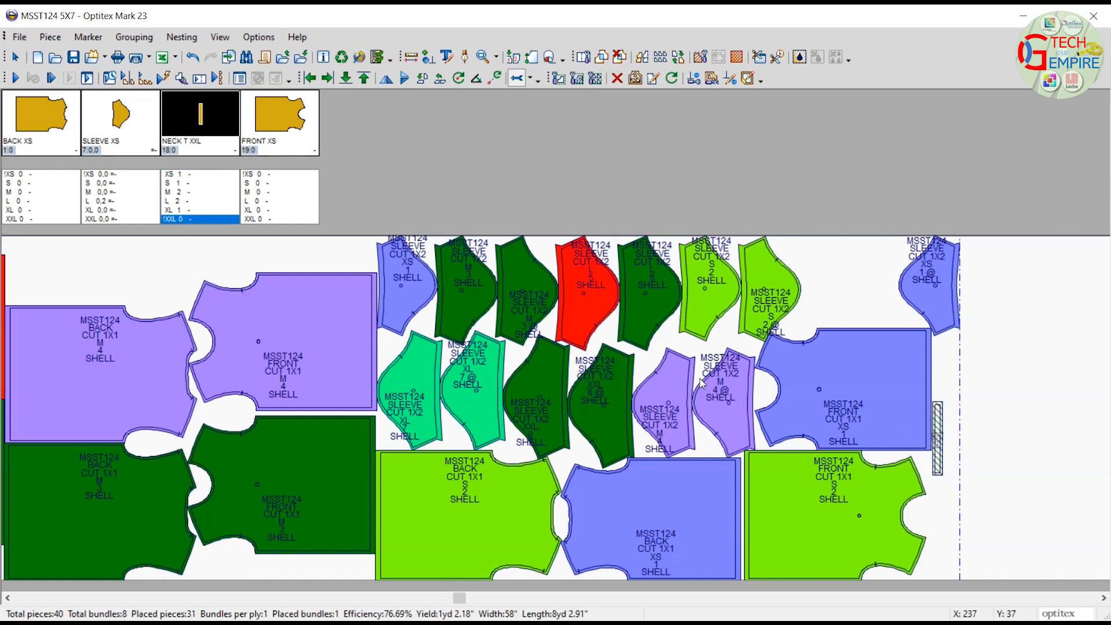
left_click_drag(938, 449, 941, 460)
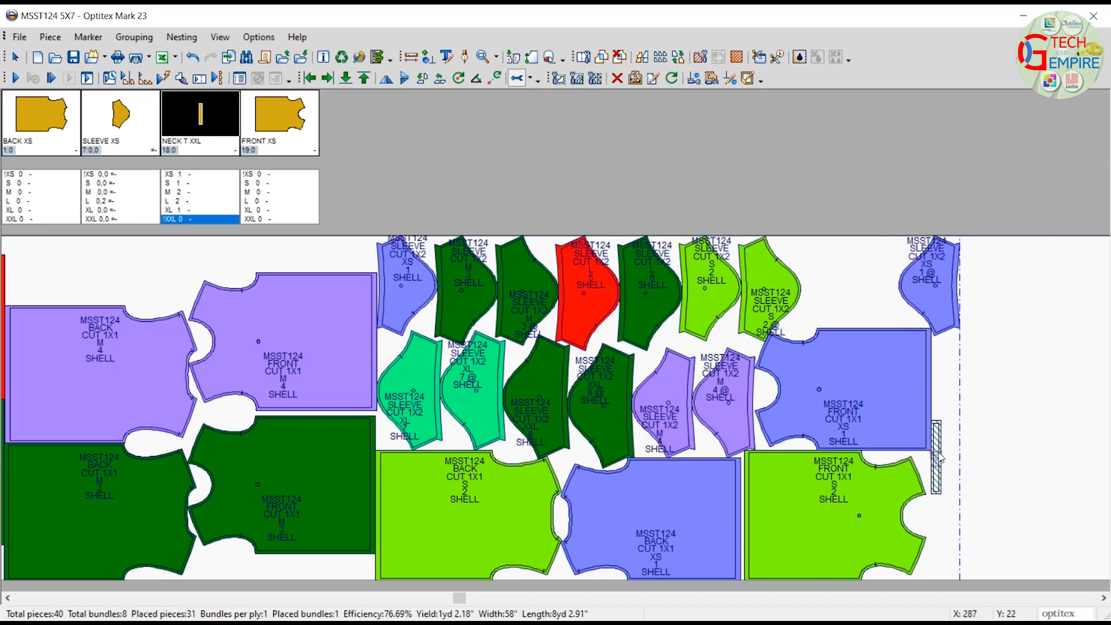
Place the XL NECK T at the marker's lower edge, beside the neck end of the S FRONT.
left_click(178, 217)
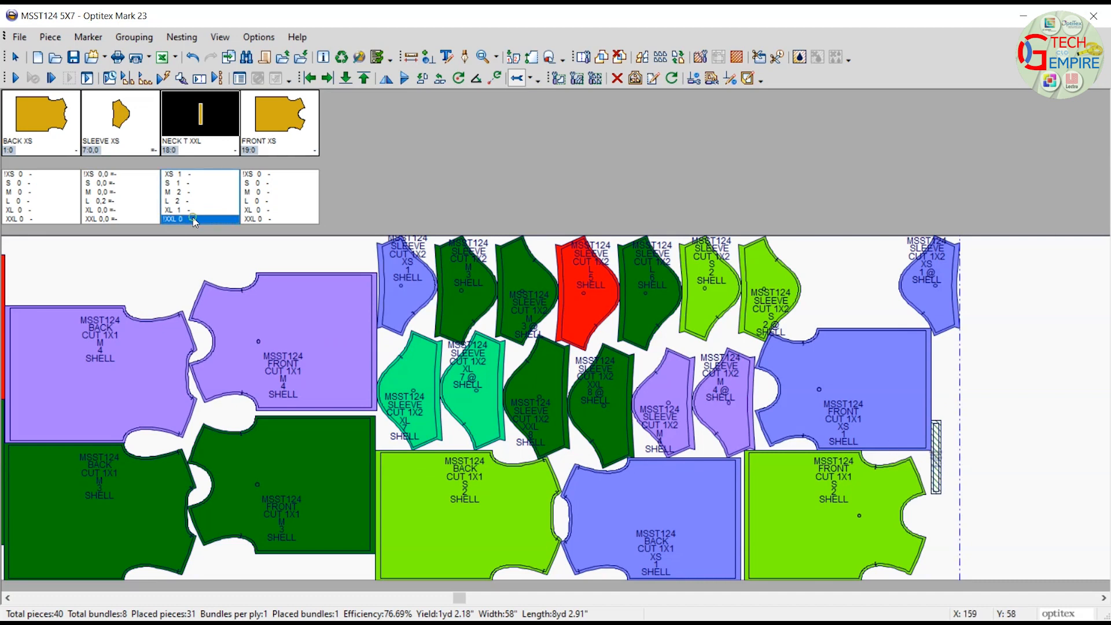
left_click(191, 211)
left_click(823, 264)
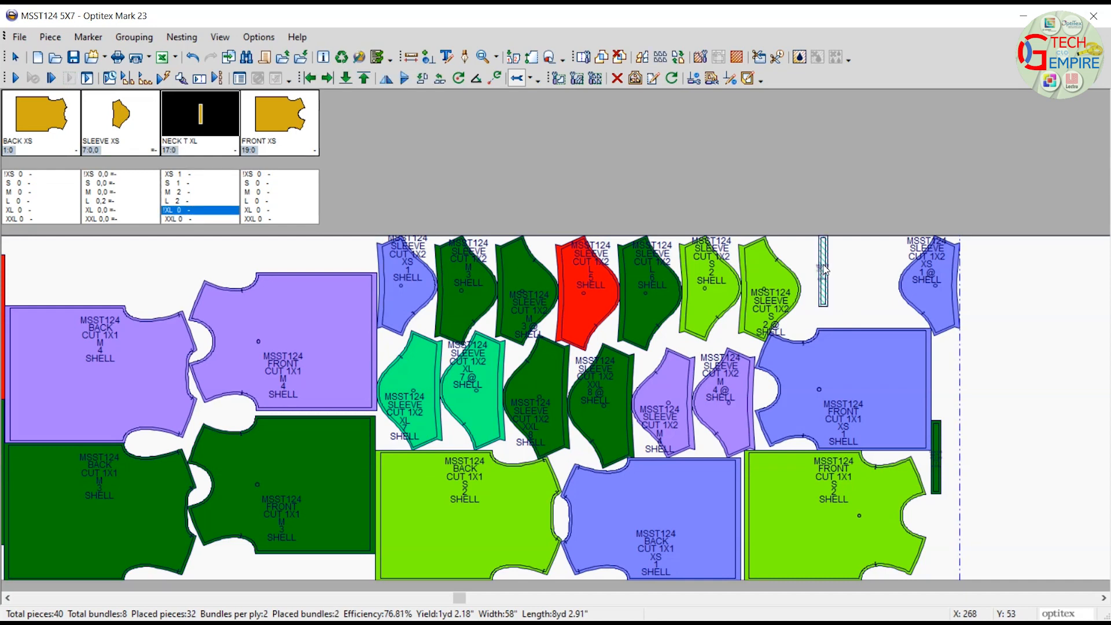
mouse_move(823, 265)
left_mouse_down()
mouse_move(806, 281)
mouse_move(1063, 520)
mouse_move(994, 460)
left_mouse_up()
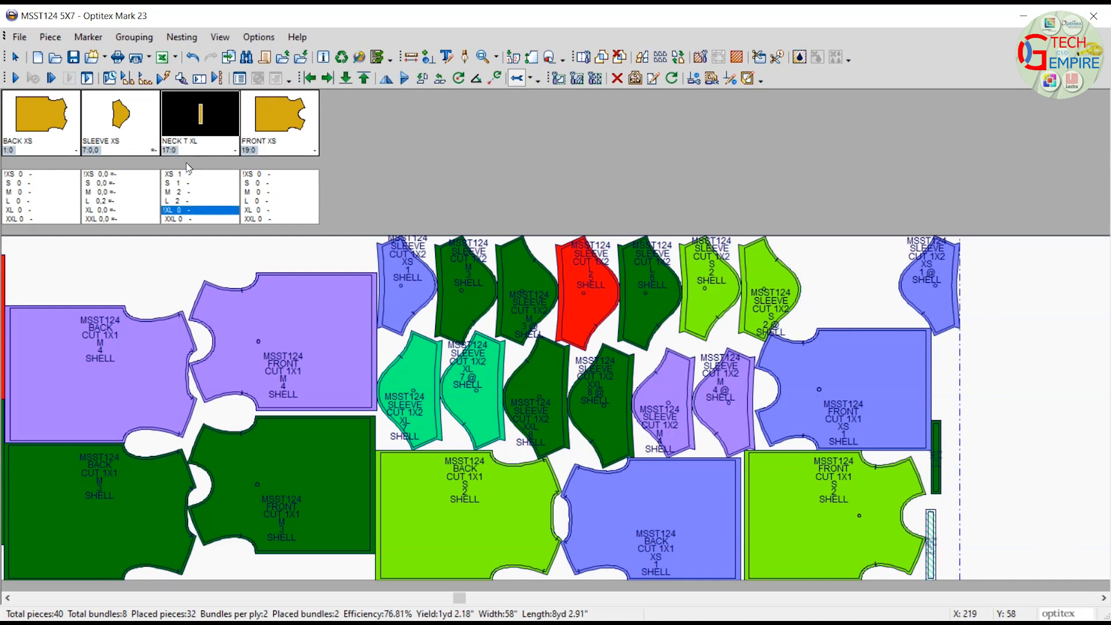
Place both L NECK T pieces side by side at the lower edge, against the XL NECK T.
left_click(173, 201)
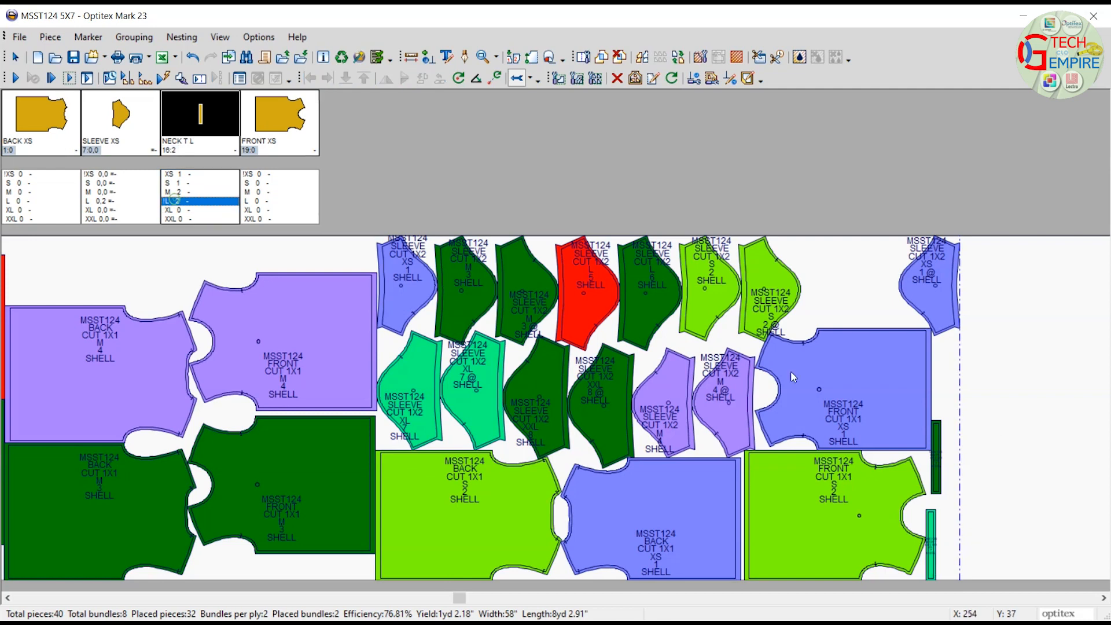
left_click(1030, 464)
left_click_drag(1029, 463, 1006, 499)
left_click(1019, 439)
left_click_drag(1019, 438, 988, 484)
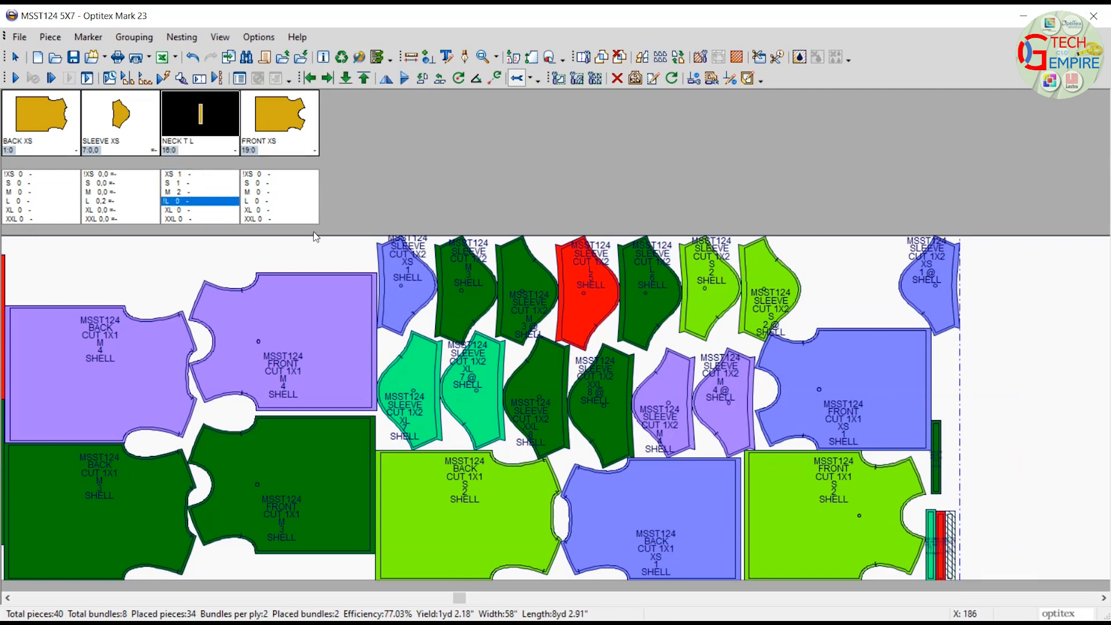
Stack both M NECK T pieces above the L ones, and the S and XS NECK T pieces above those.
left_click(173, 192)
left_click_drag(1017, 428, 952, 433)
left_click(984, 431)
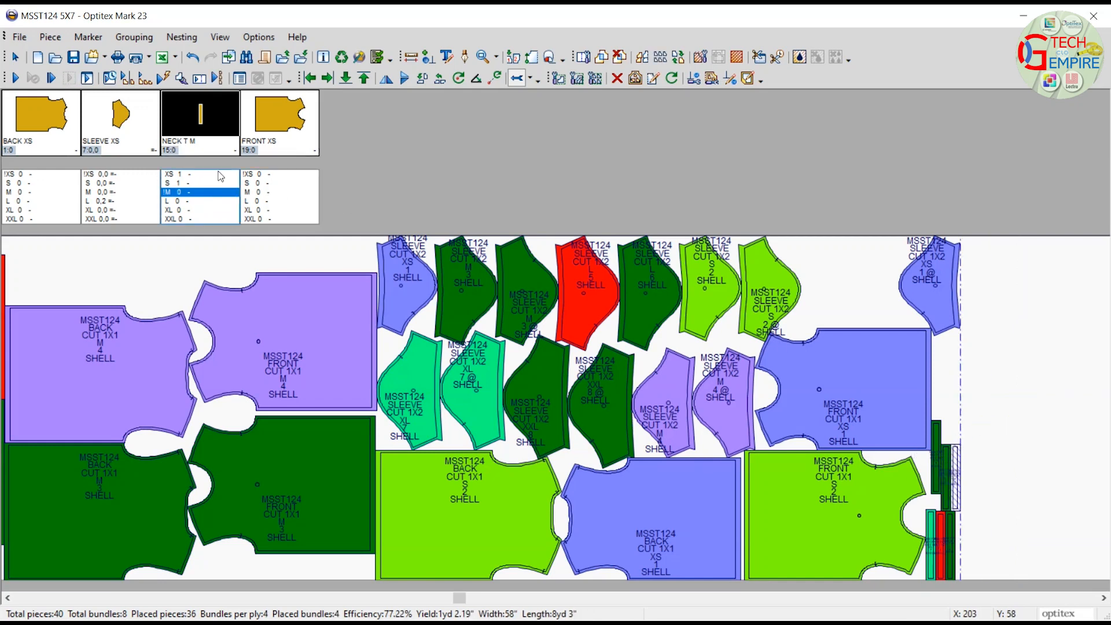
left_click(202, 184)
left_click_drag(984, 364, 968, 367)
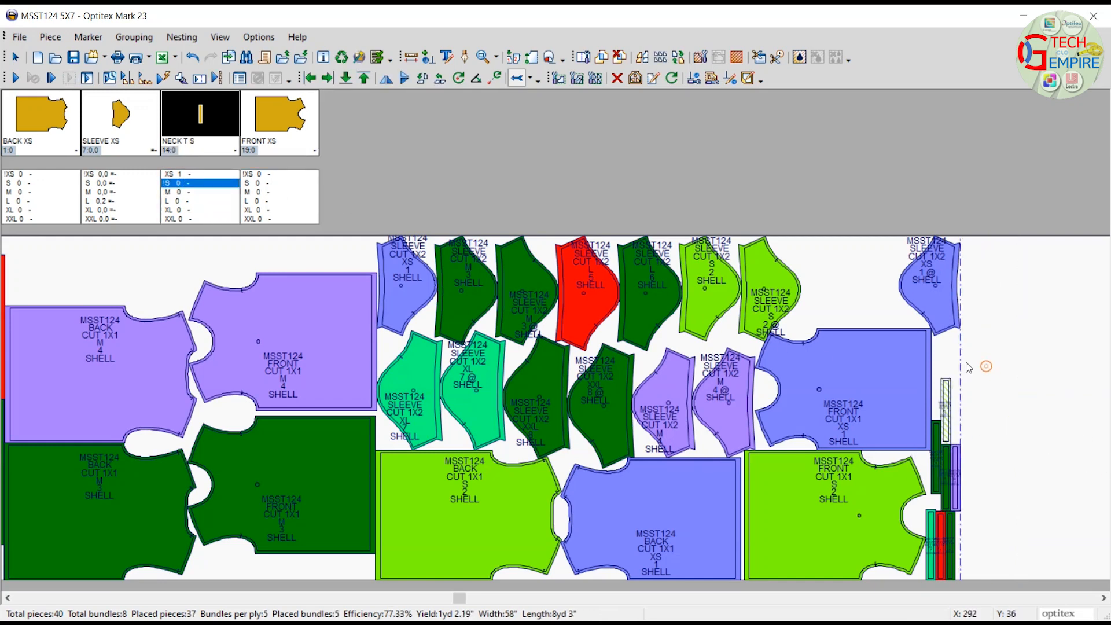
left_click(178, 175)
left_click(1012, 371)
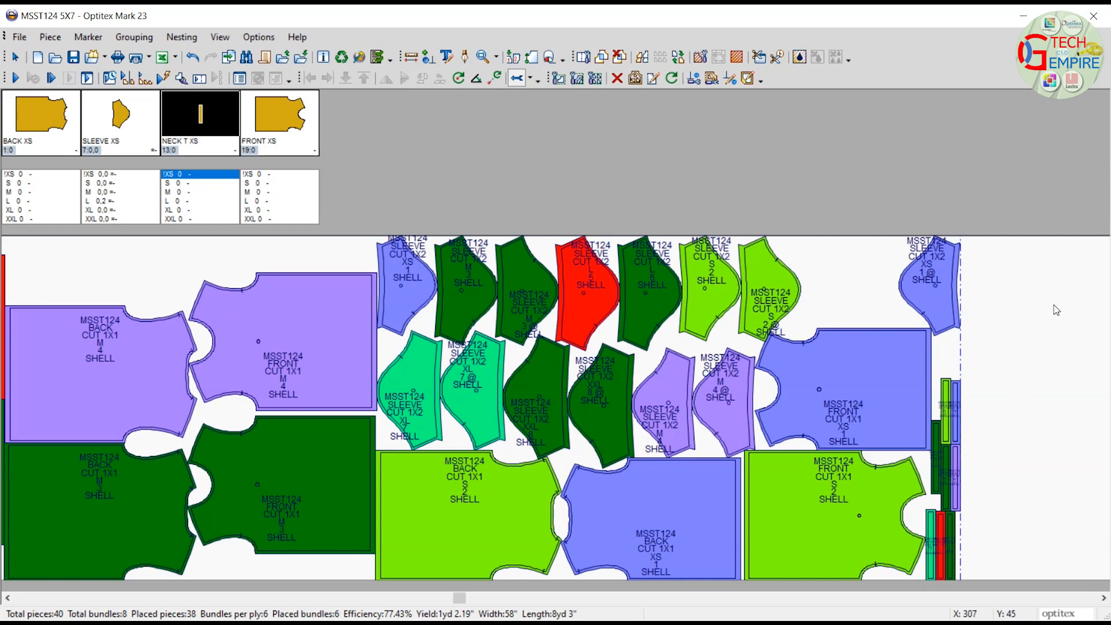
Shift the end group and the upper M FRONT toward the marker's end, and move the second XS SLEEVE above the M BACK's neck end.
mouse_move(1037, 274)
left_mouse_down()
mouse_move(547, 581)
mouse_move(386, 585)
left_mouse_up()
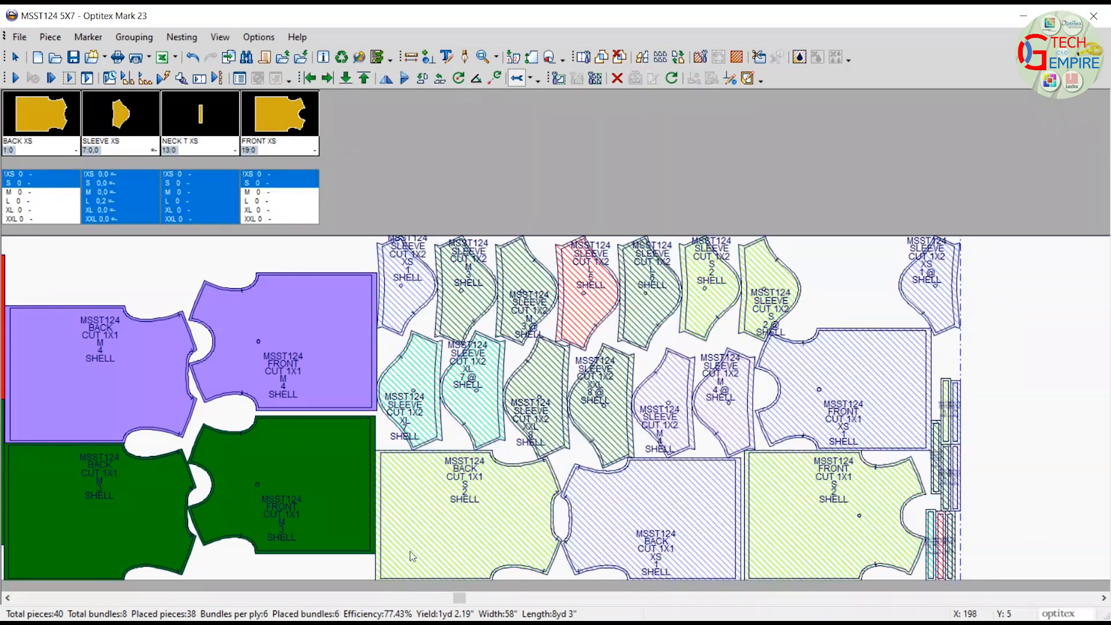
left_click_drag(425, 548, 473, 548)
left_click_drag(321, 331, 371, 336)
mouse_move(1000, 300)
left_mouse_down()
mouse_move(569, 335)
mouse_move(244, 318)
mouse_move(221, 301)
left_mouse_up()
key("space")
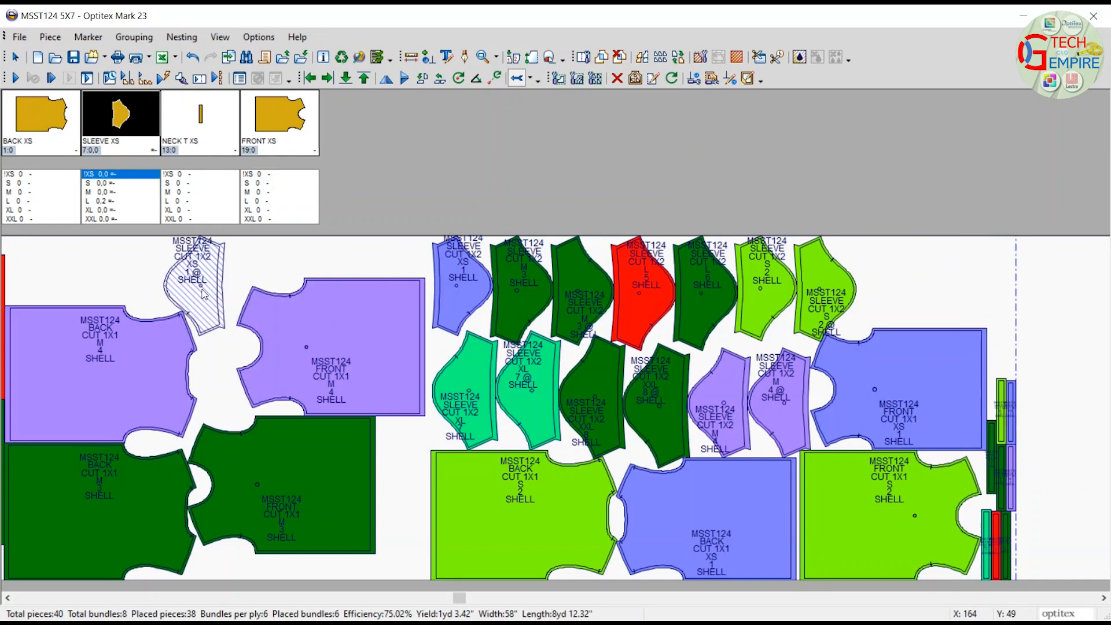
Lower both M FRONTs into line with the M BACKs and slide the whole end group back against the upper M FRONT.
mouse_move(276, 485)
left_mouse_down()
mouse_move(285, 488)
mouse_move(267, 485)
mouse_move(266, 512)
left_mouse_up()
left_click_drag(328, 336, 318, 360)
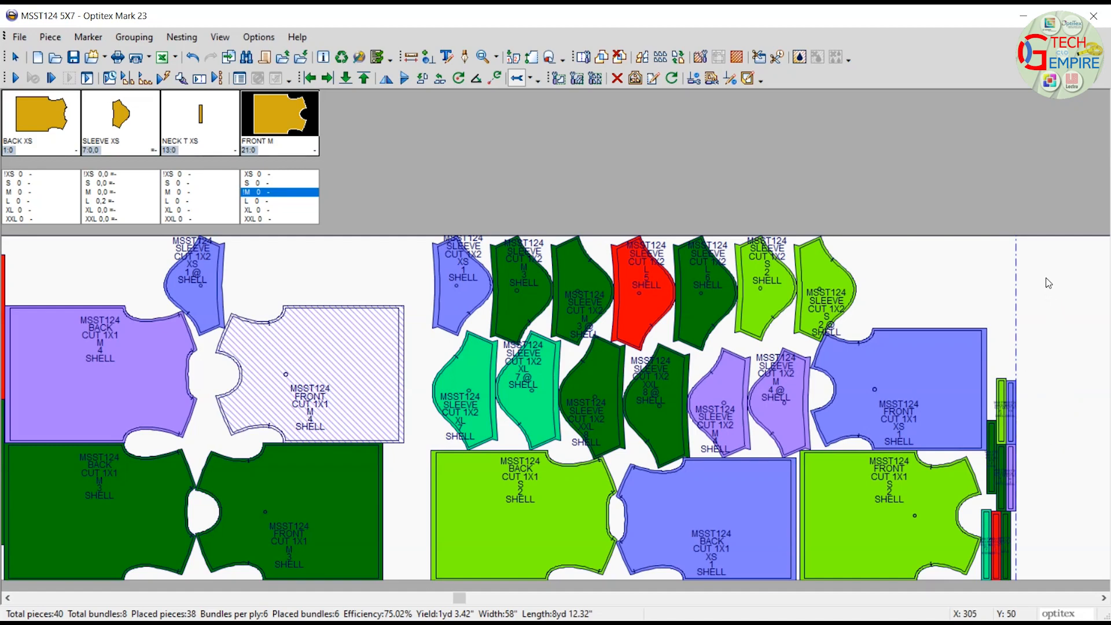
mouse_move(845, 466)
left_mouse_down()
mouse_move(558, 577)
mouse_move(479, 590)
left_mouse_up()
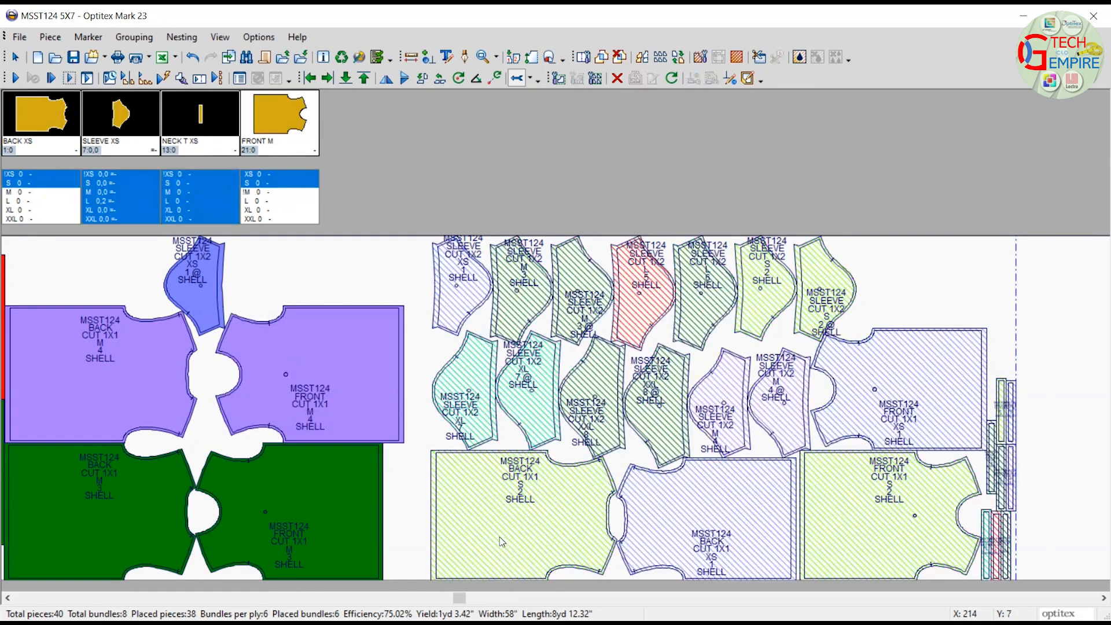
right_click_drag(499, 532, 147, 517)
left_click(997, 308)
left_click(427, 528)
right_click_drag(496, 489, 245, 534)
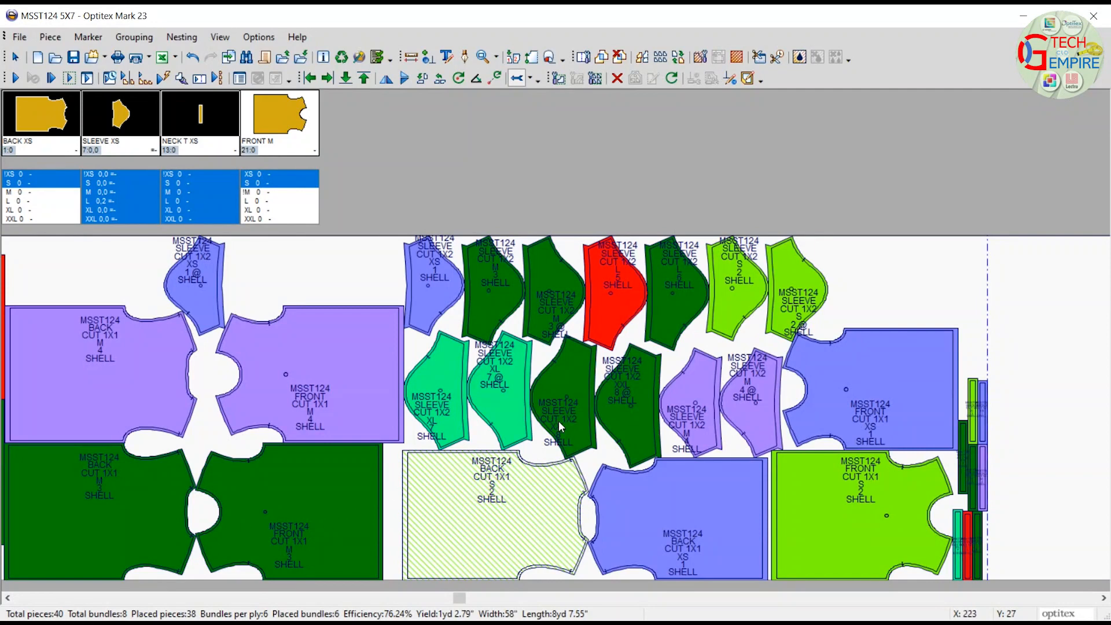
Slide the S BACK along the lower edge until its hem meets the lower M FRONT.
left_click(591, 347)
left_click(616, 289)
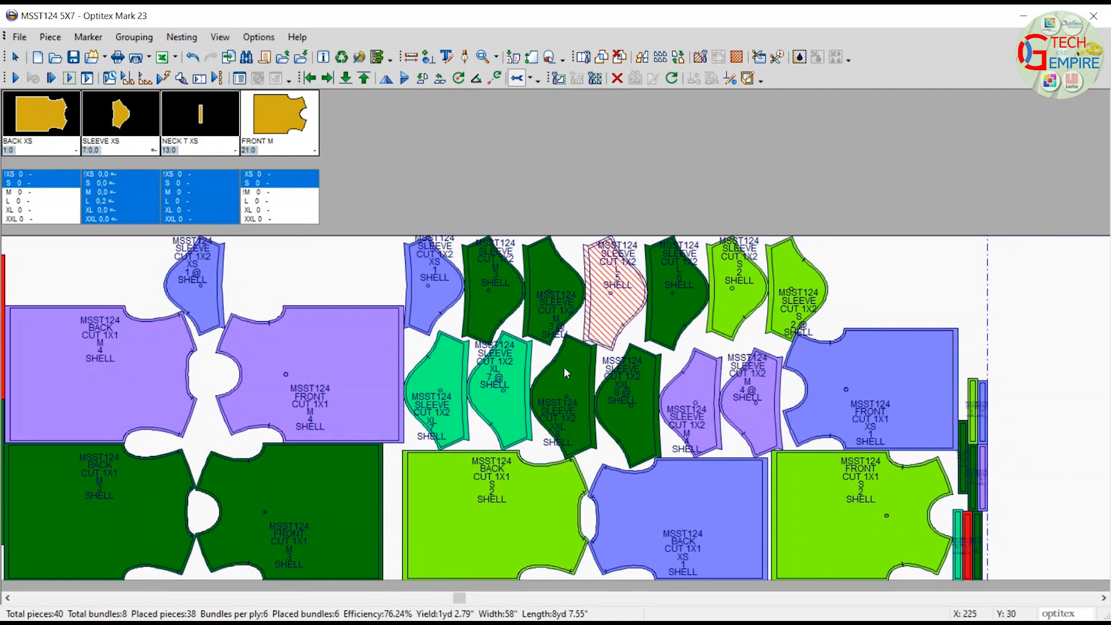
left_click(550, 474)
mouse_move(598, 401)
left_mouse_down()
mouse_move(682, 362)
mouse_move(584, 402)
left_mouse_up()
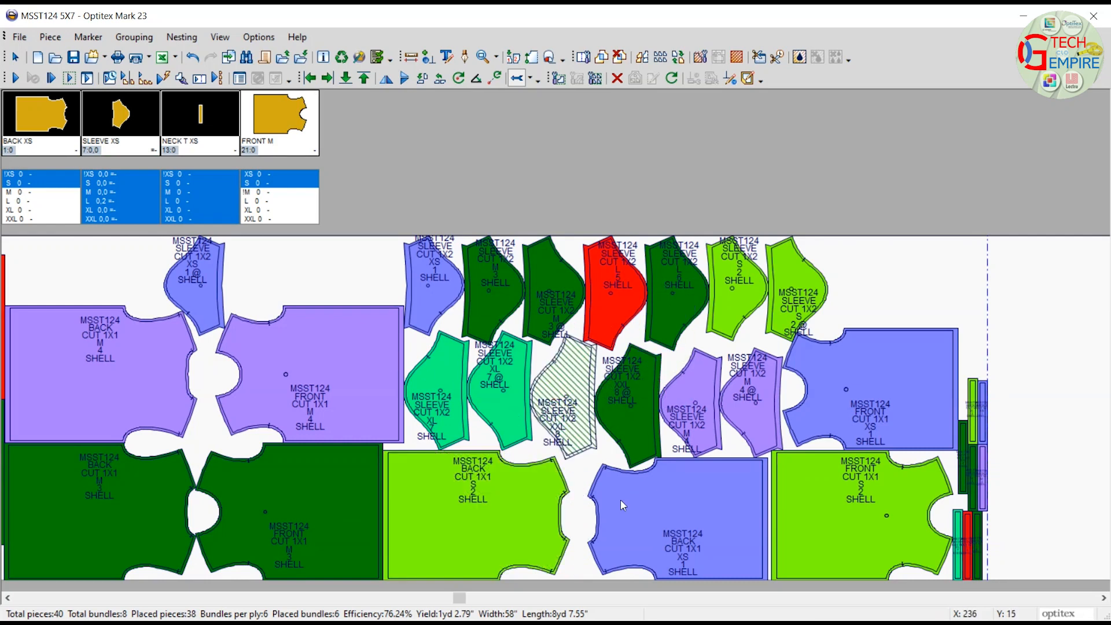
Close up the XS BACK and S FRONT along the lower edge and fit the second XXL SLEEVE and both M SLEEVES higher.
left_click_drag(635, 493, 555, 509)
left_click_drag(640, 427, 638, 359)
left_click_drag(671, 482, 546, 543)
left_click_drag(819, 492, 717, 555)
left_click_drag(704, 396, 691, 363)
left_click_drag(764, 404, 759, 366)
left_click_drag(783, 480, 695, 507)
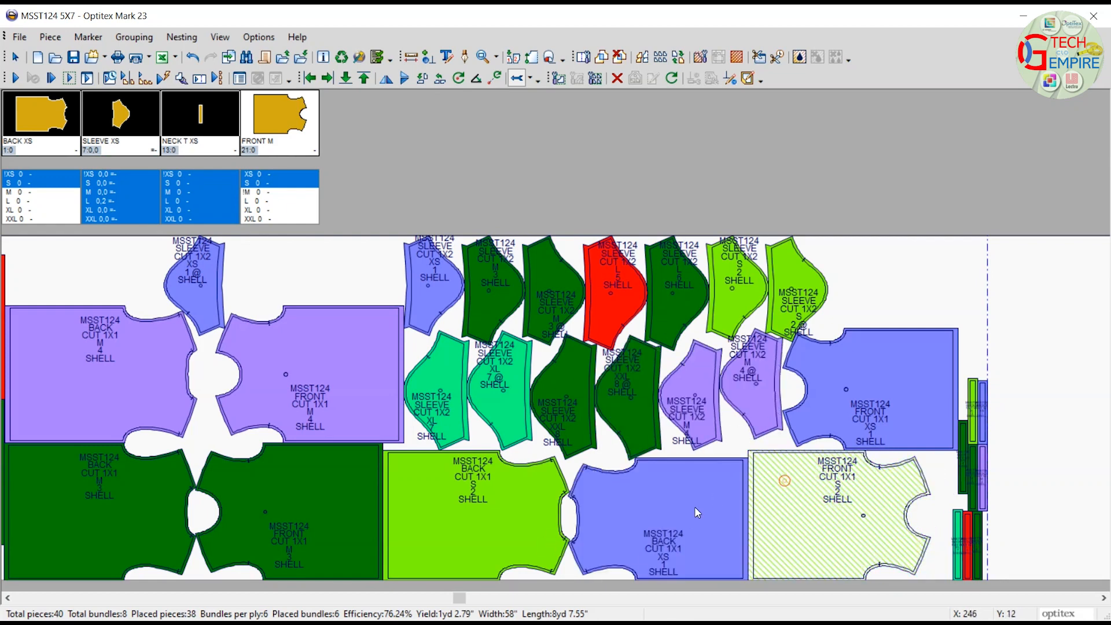
left_click(898, 425)
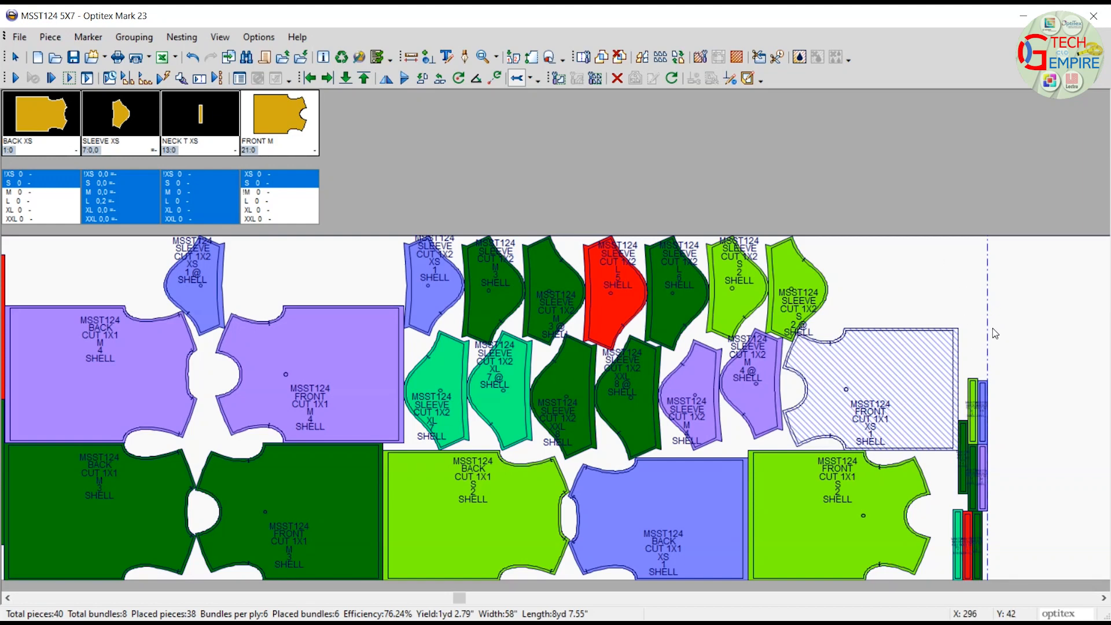
Rearrange the NECK T pieces at the XS FRONT's hem end, with the XS and one M at the upper edge and the S below.
mouse_move(976, 396)
left_mouse_down()
mouse_move(967, 316)
mouse_move(925, 376)
left_mouse_up()
mouse_move(962, 523)
left_mouse_down()
mouse_move(1022, 290)
mouse_move(993, 295)
mouse_move(987, 394)
mouse_move(990, 301)
mouse_move(967, 304)
left_mouse_up()
mouse_move(983, 472)
left_mouse_down()
mouse_move(993, 311)
mouse_move(986, 302)
mouse_move(973, 312)
left_mouse_up()
mouse_move(973, 524)
left_mouse_down()
mouse_move(977, 295)
mouse_move(989, 301)
mouse_move(1007, 278)
left_mouse_up()
left_click_drag(958, 320, 939, 221)
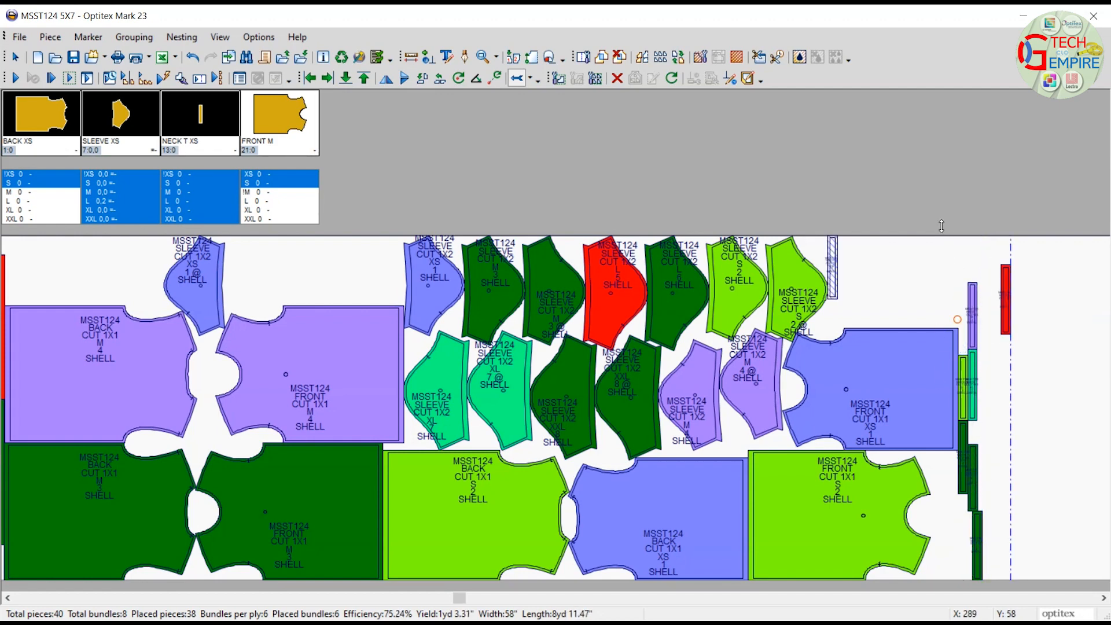
left_click(827, 259)
left_click_drag(833, 261, 1016, 251)
left_click_drag(973, 308, 947, 201)
left_click_drag(966, 370, 964, 324)
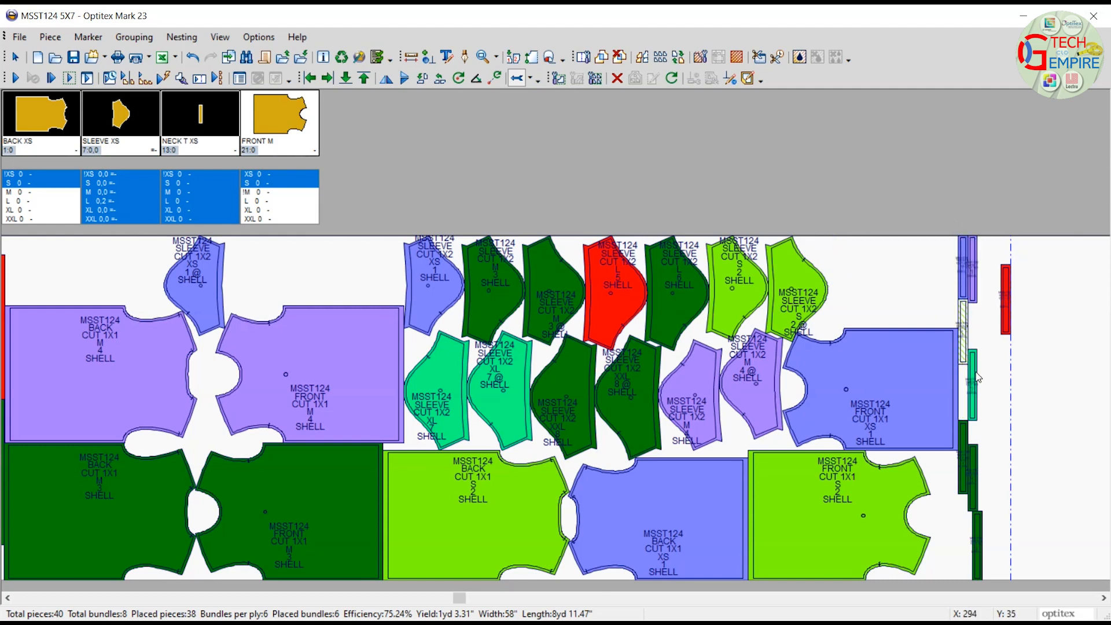
Stack the XL, XXL, remaining M and both L NECK T pieces below the others in two tight columns.
left_click_drag(977, 377, 976, 339)
left_click_drag(964, 440, 963, 388)
mouse_move(977, 468)
left_mouse_down()
mouse_move(999, 440)
mouse_move(977, 399)
left_mouse_up()
left_click_drag(978, 527, 966, 457)
left_click(963, 462)
left_click_drag(1003, 371, 963, 481)
left_click_drag(1009, 318, 984, 514)
right_click_drag(984, 514, 907, 427)
left_click(1026, 410)
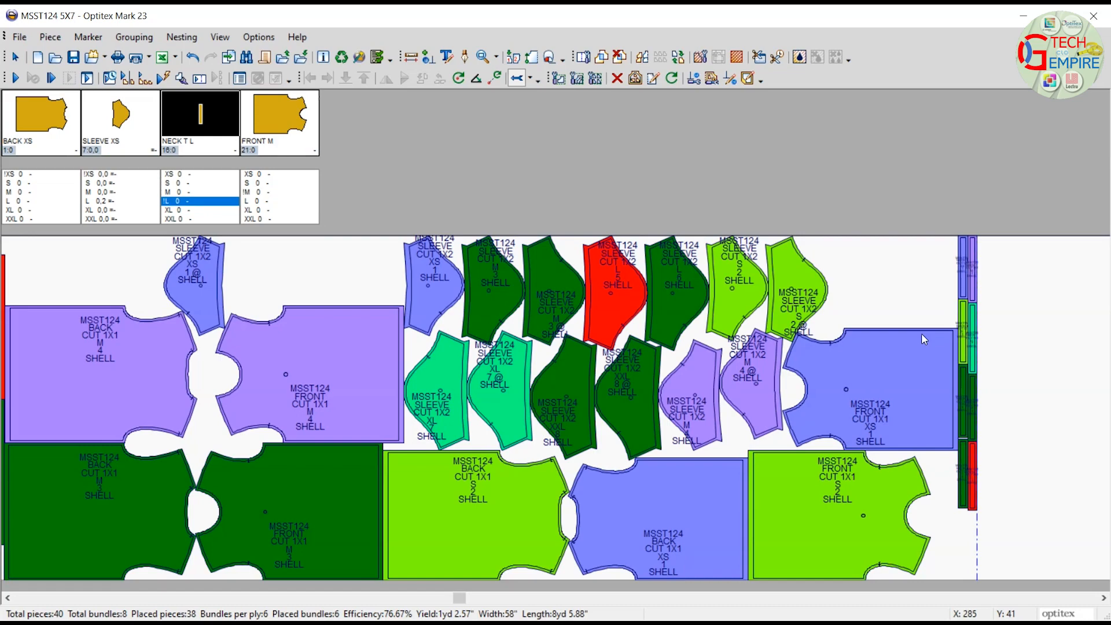
scroll(748, 355, "up", 3)
scroll(548, 408, "down", 2)
scroll(549, 364, "down", 3)
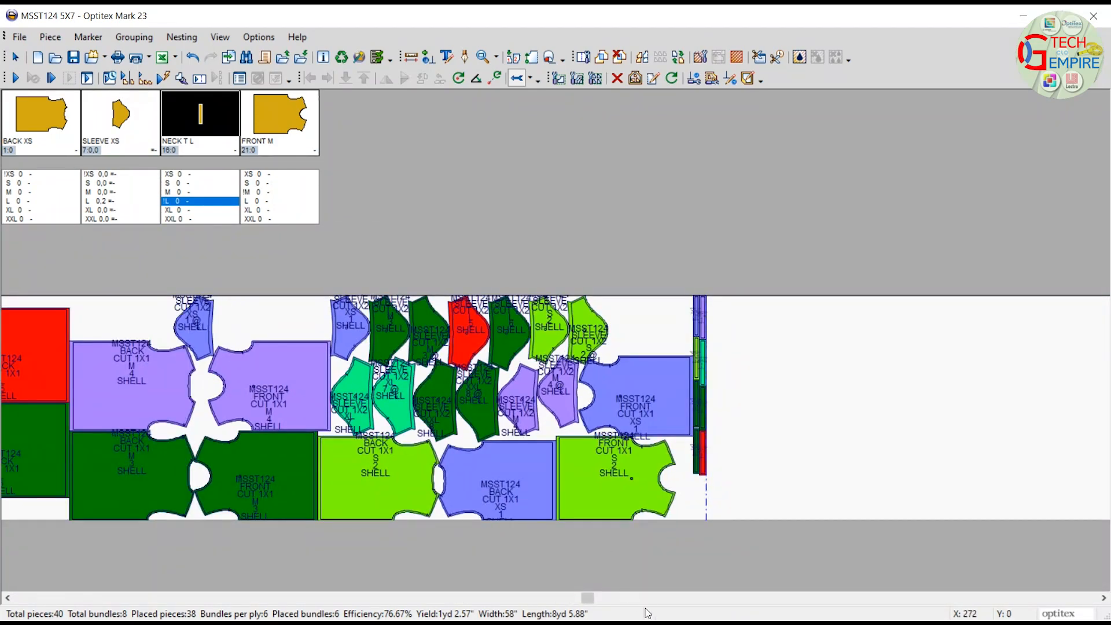
scroll(555, 376, "up", 2)
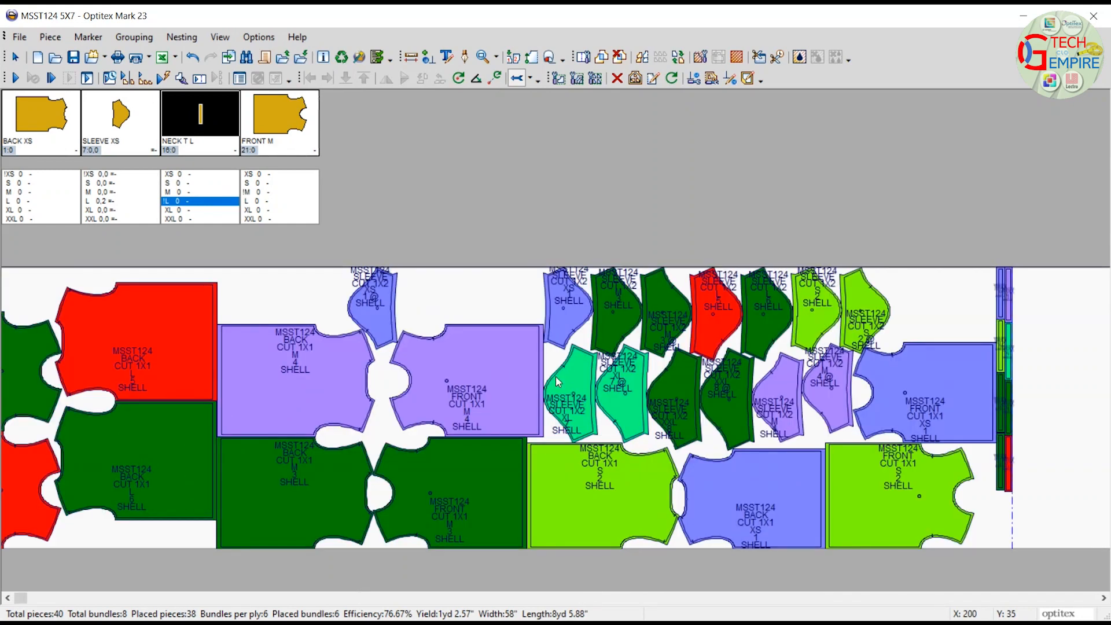
scroll(555, 377, "down", 2)
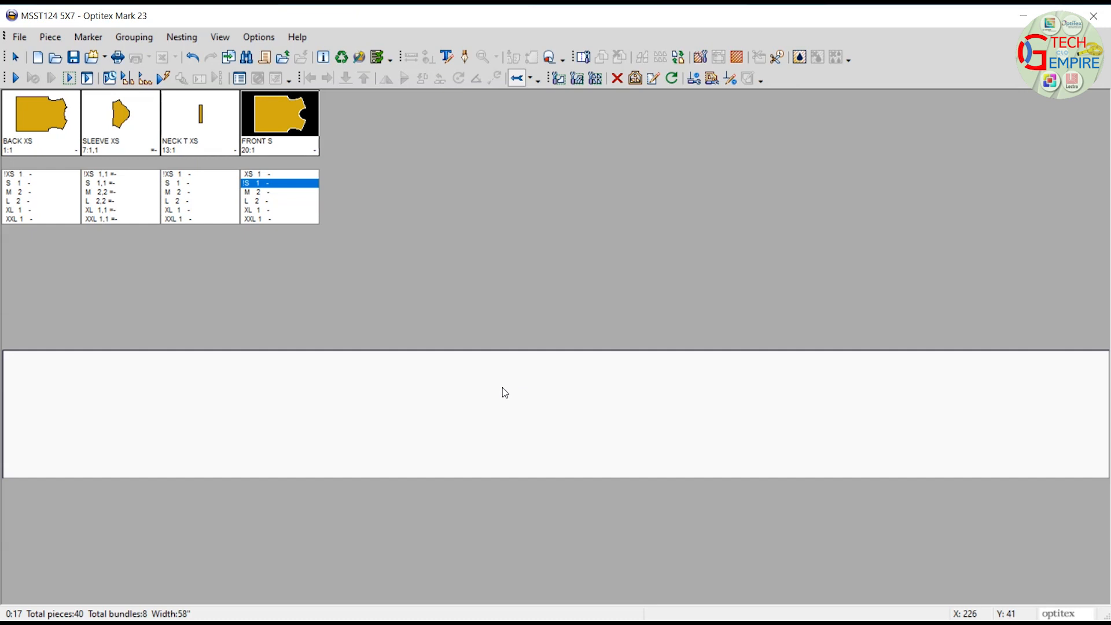
Review the Algorithm options and the Time setting in the Auto Nesting setup and close it without changes.
left_click(185, 38)
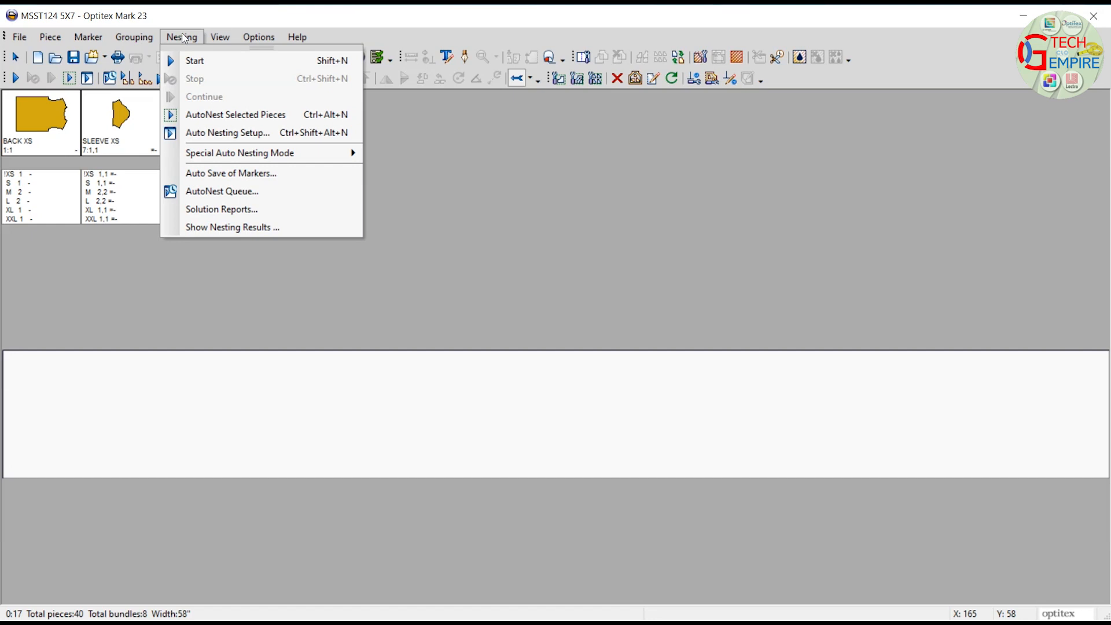
left_click(229, 135)
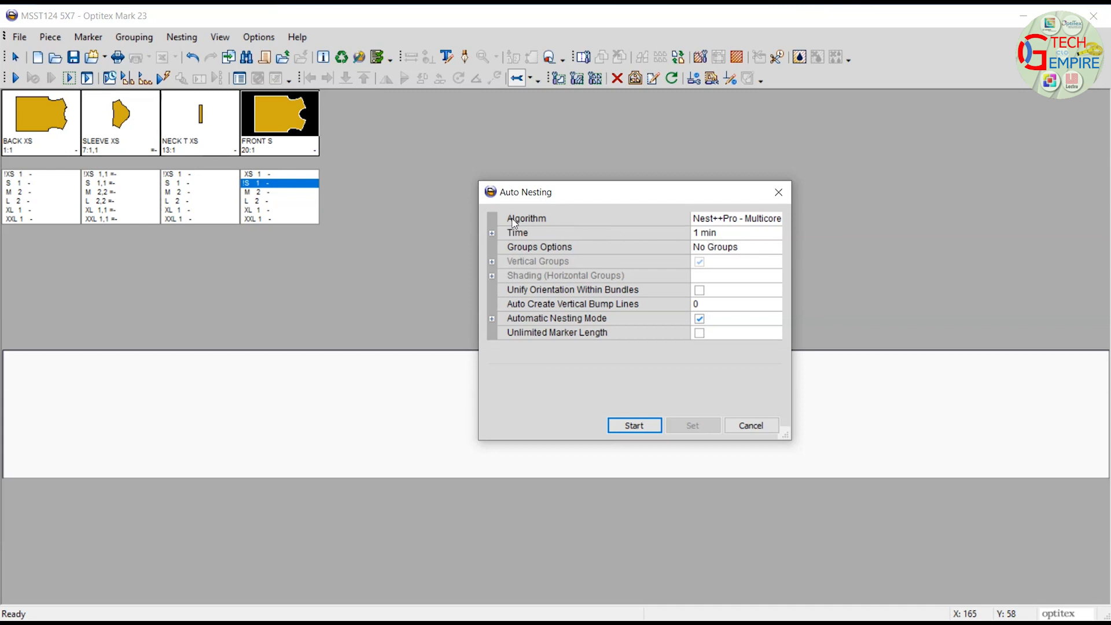
left_click(747, 225)
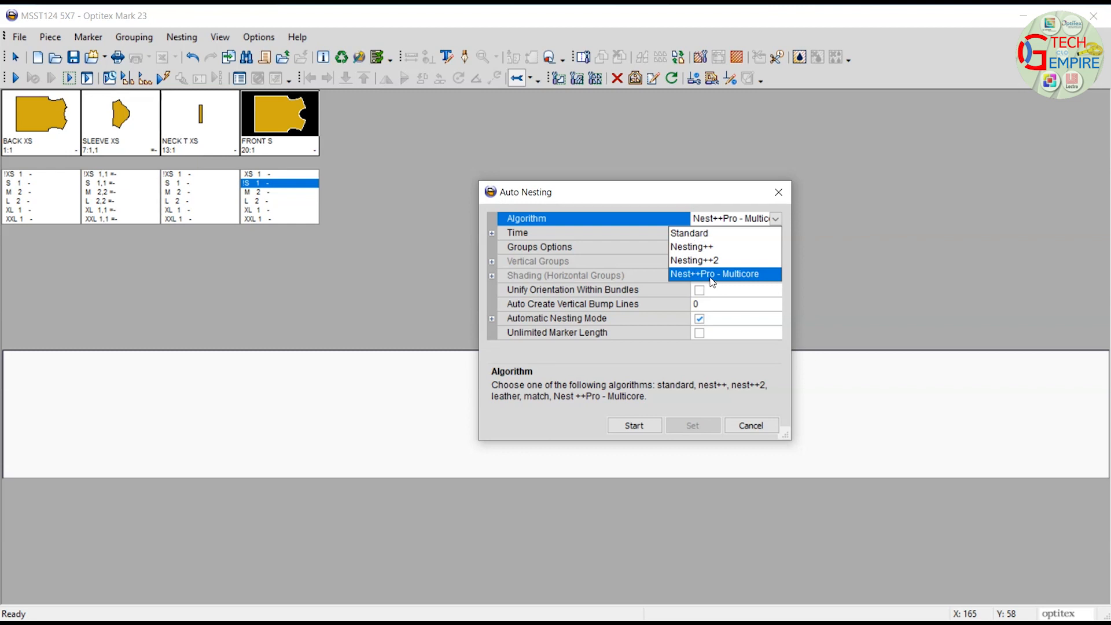
left_click(633, 194)
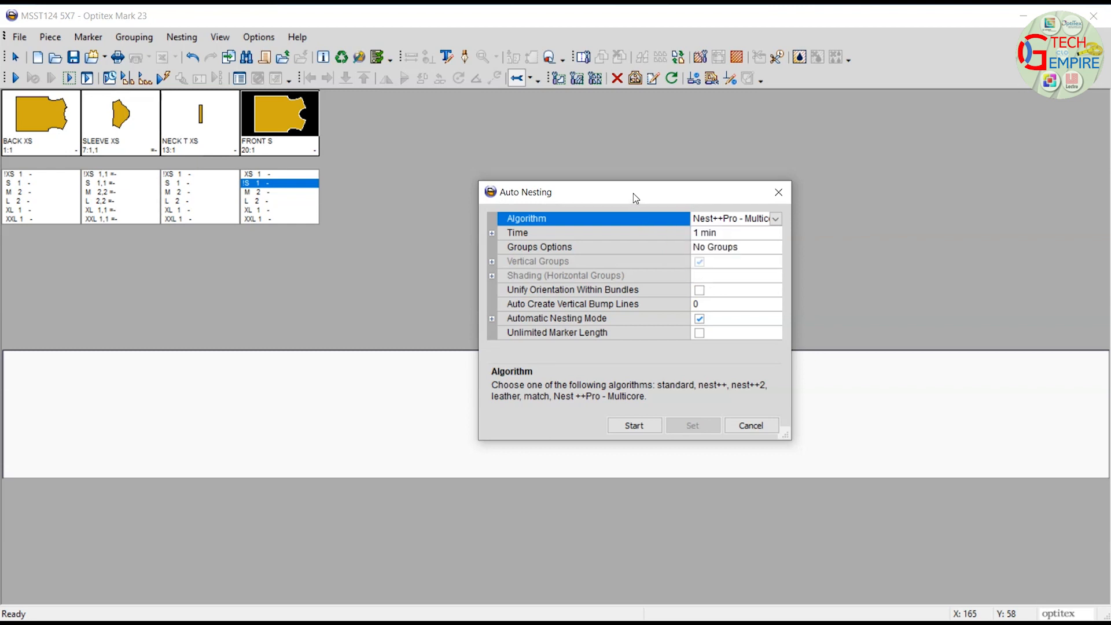
left_click(726, 233)
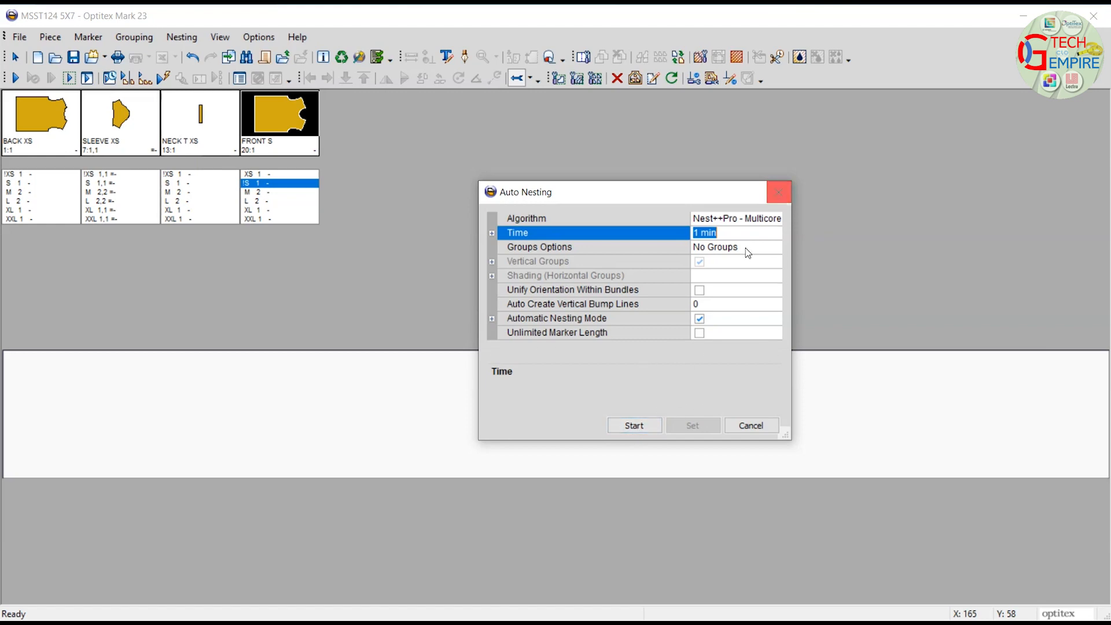
left_click(755, 431)
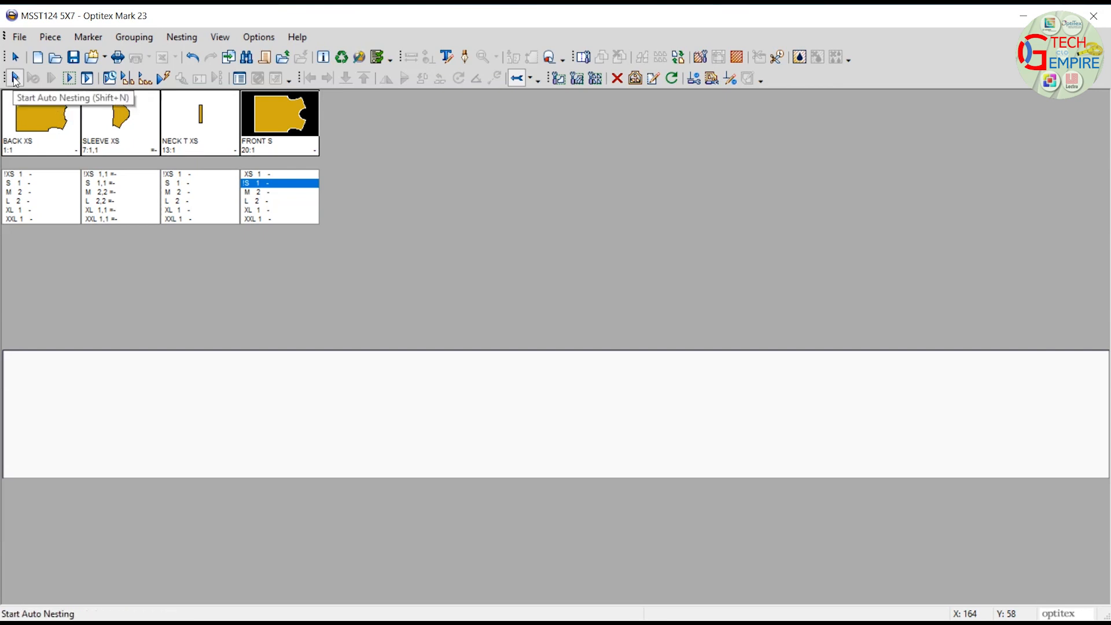
Run auto nesting on all pieces and fit the resulting marker to the view.
left_click(16, 78)
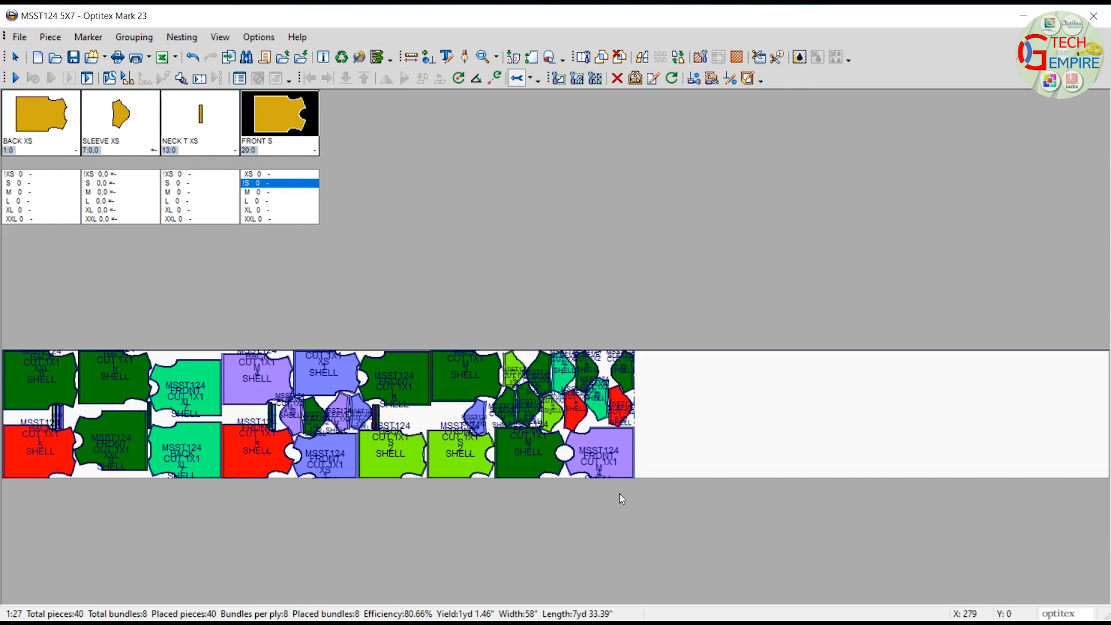
key("Home")
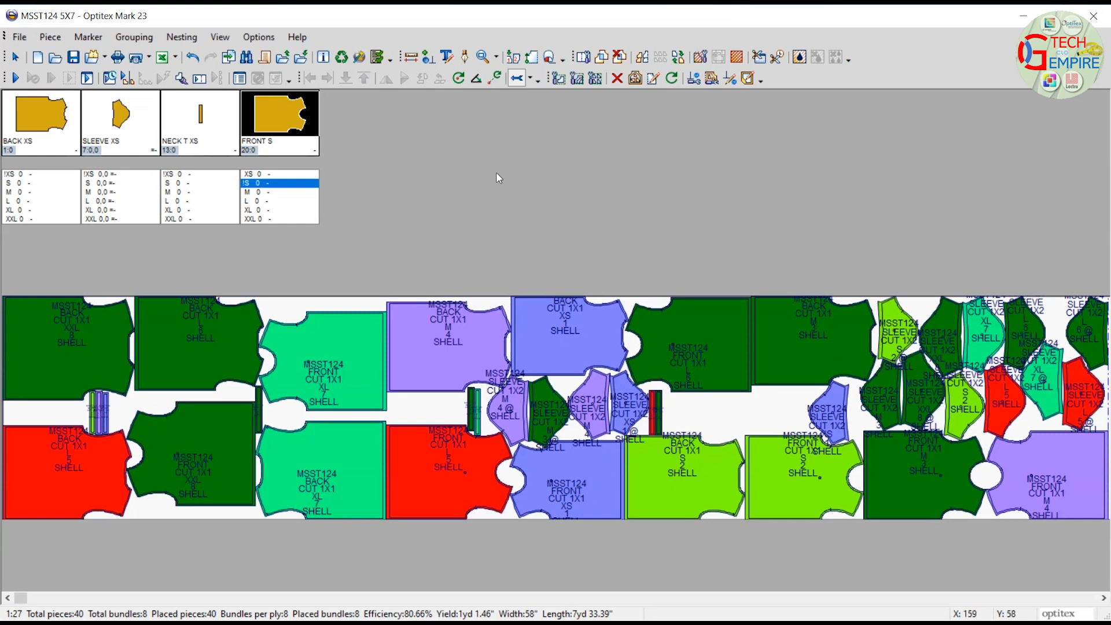
Review the bundle quantities per size in the MSST124 style's marker order and close the order without changes.
left_click(92, 59)
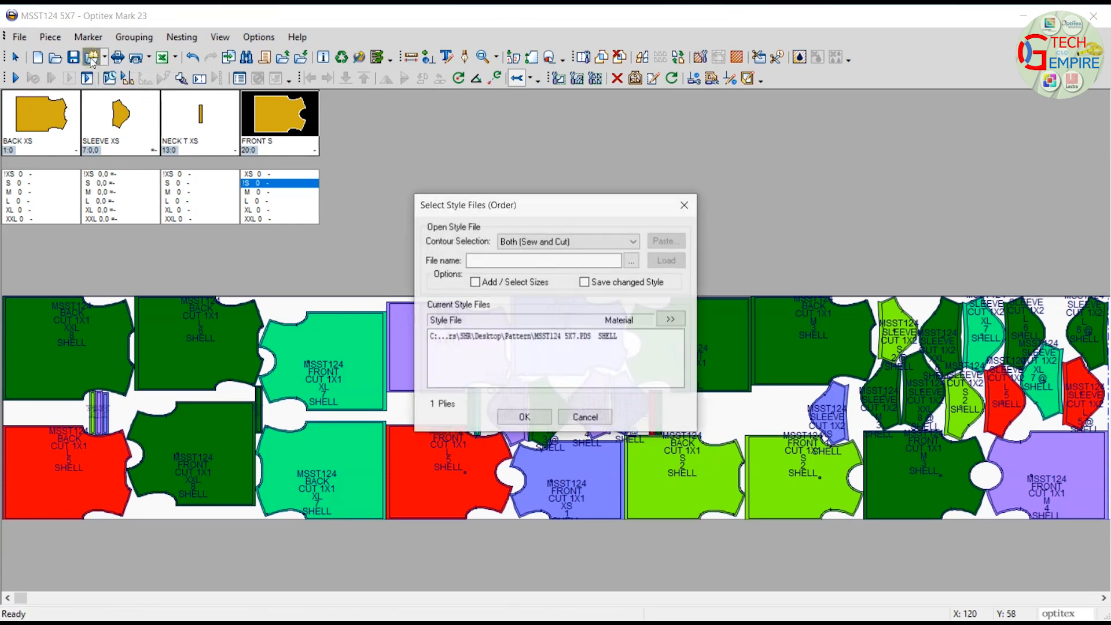
left_click(486, 338)
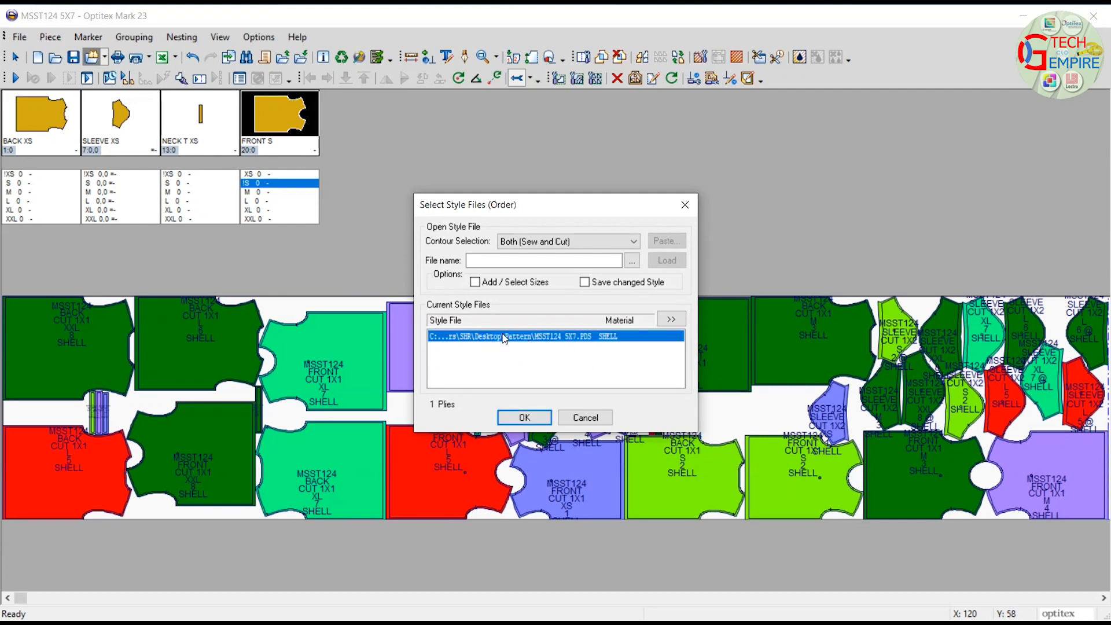
double_click(504, 336)
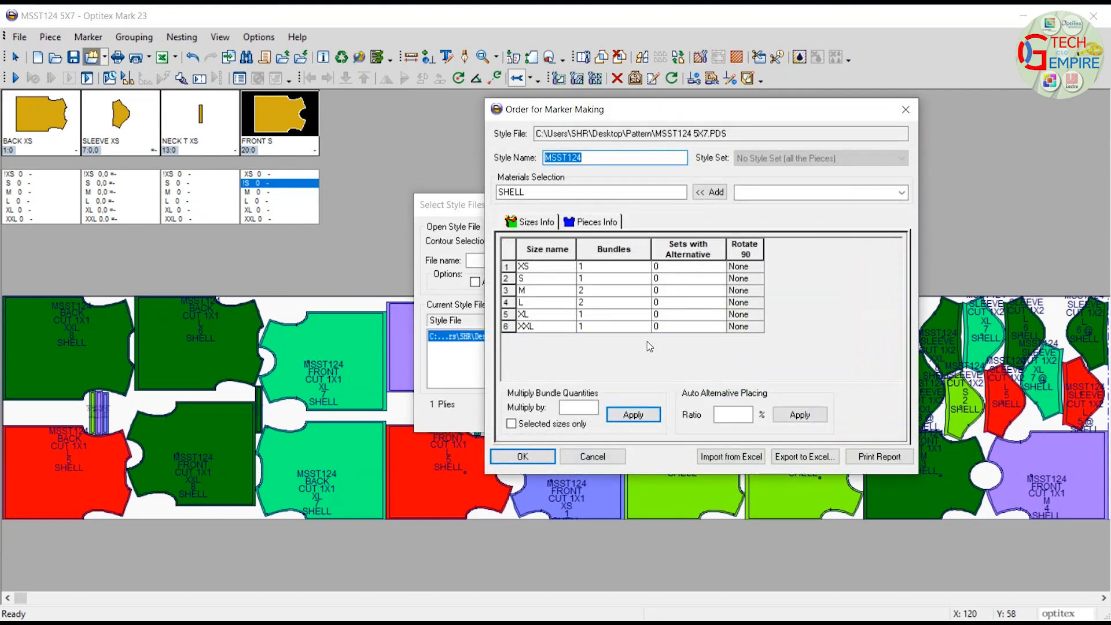
left_click(585, 328)
left_click(589, 315)
left_click(589, 302)
left_click(589, 291)
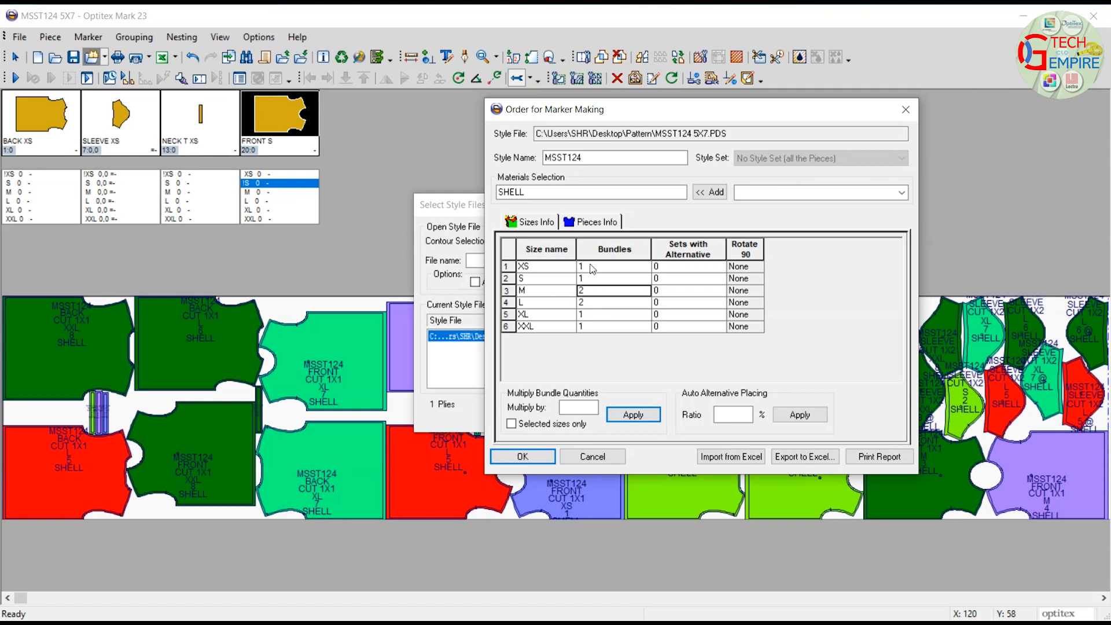
left_click(596, 458)
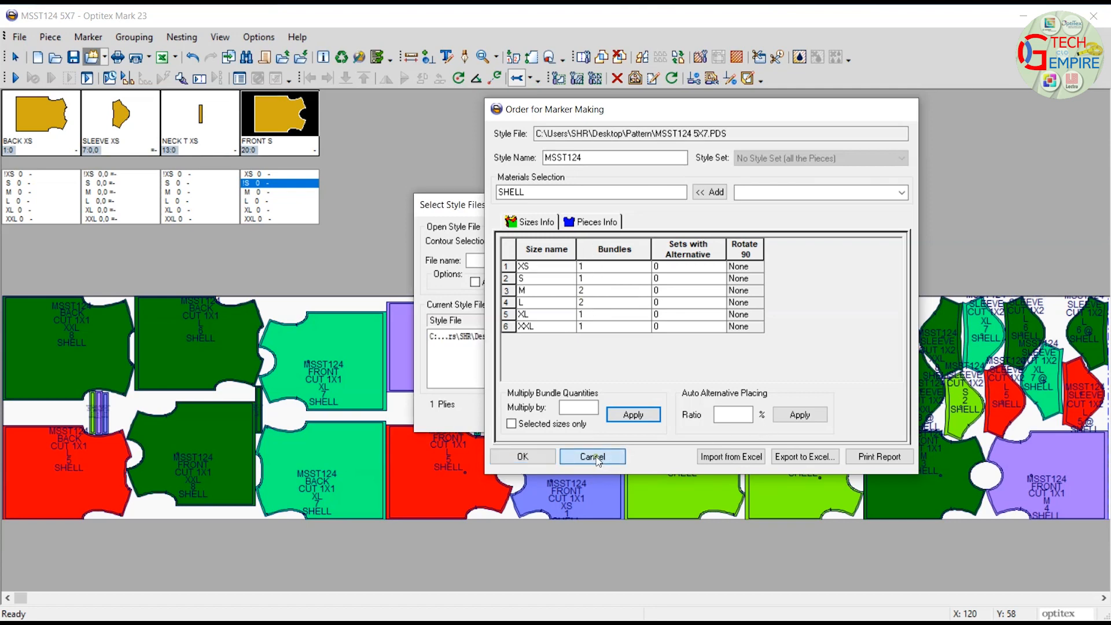
left_click(600, 417)
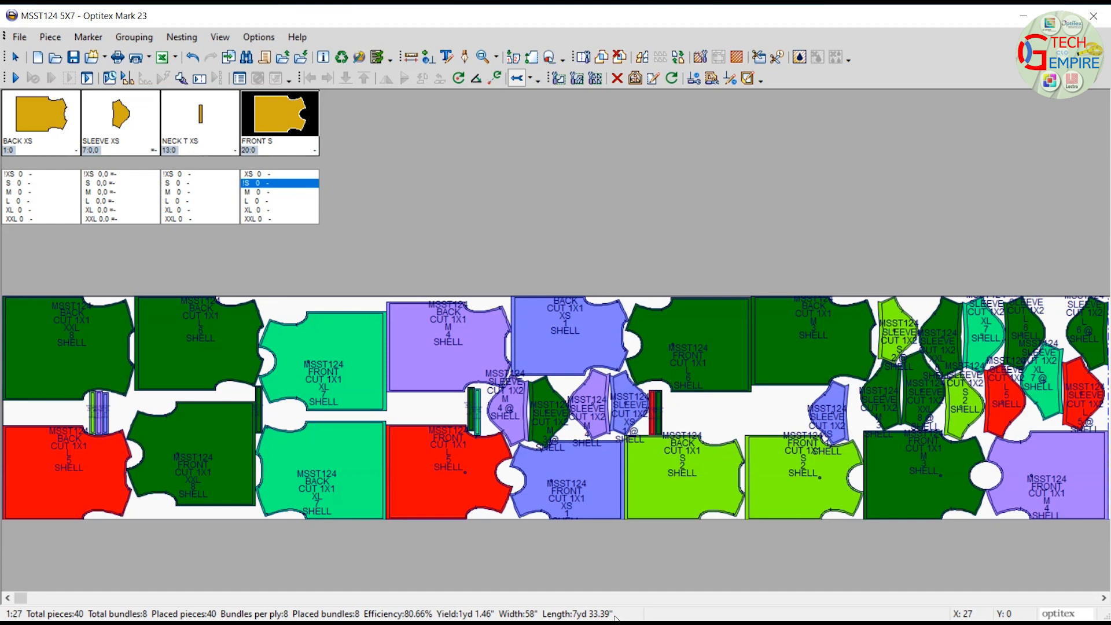
Switch to Calculator and divide 35 by 36 to convert the marker length's inch portion into yards.
left_click(767, 495)
left_click(734, 623)
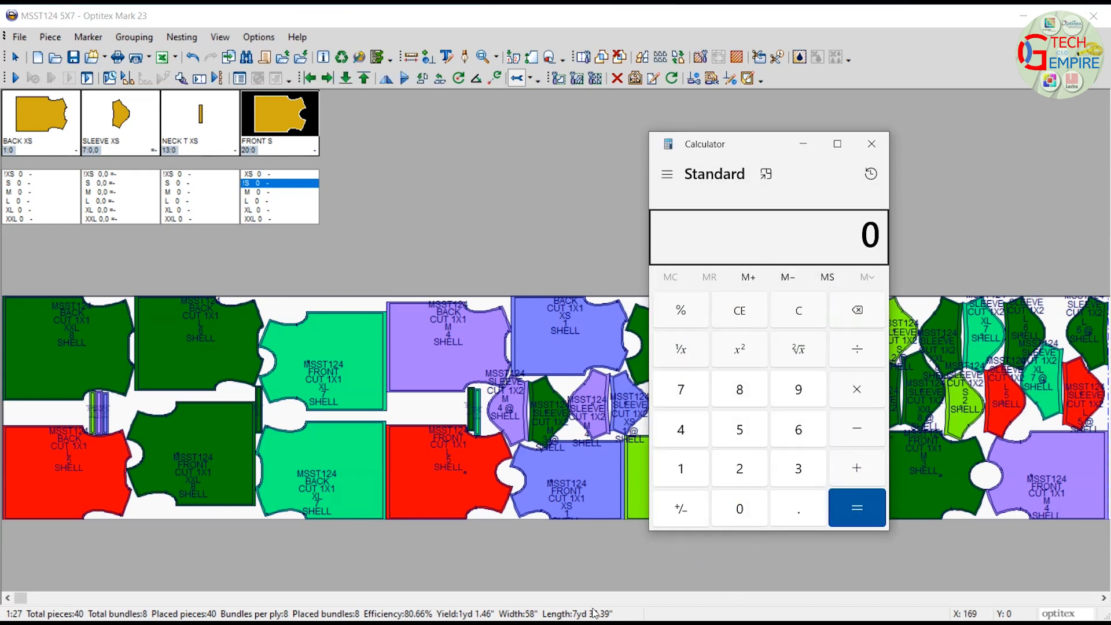
type("35")
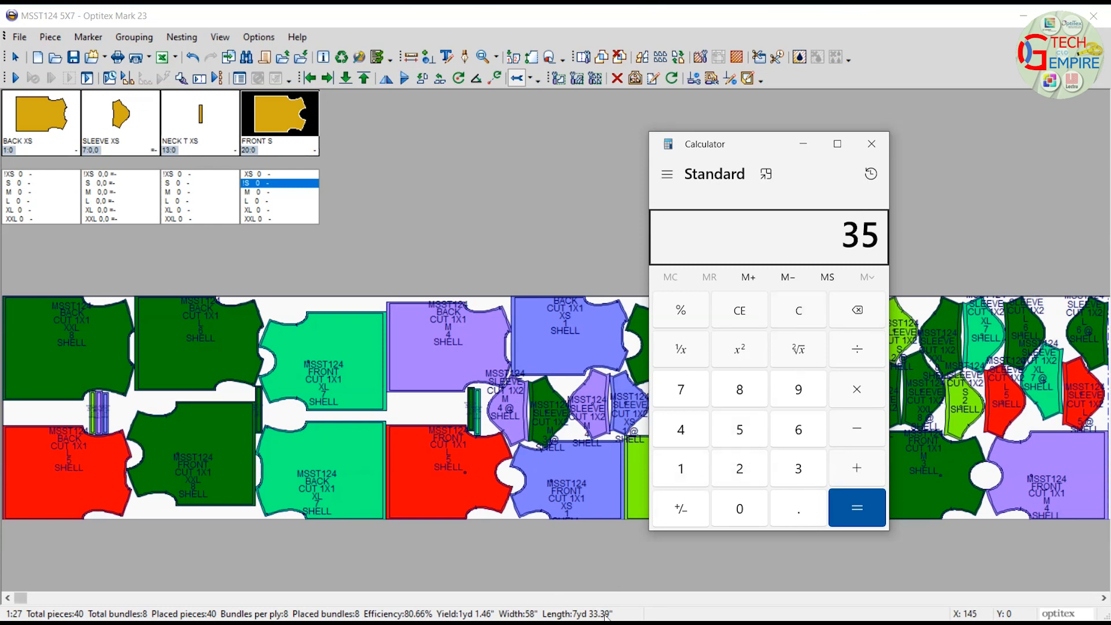
key("slash")
type("36")
key("Return")
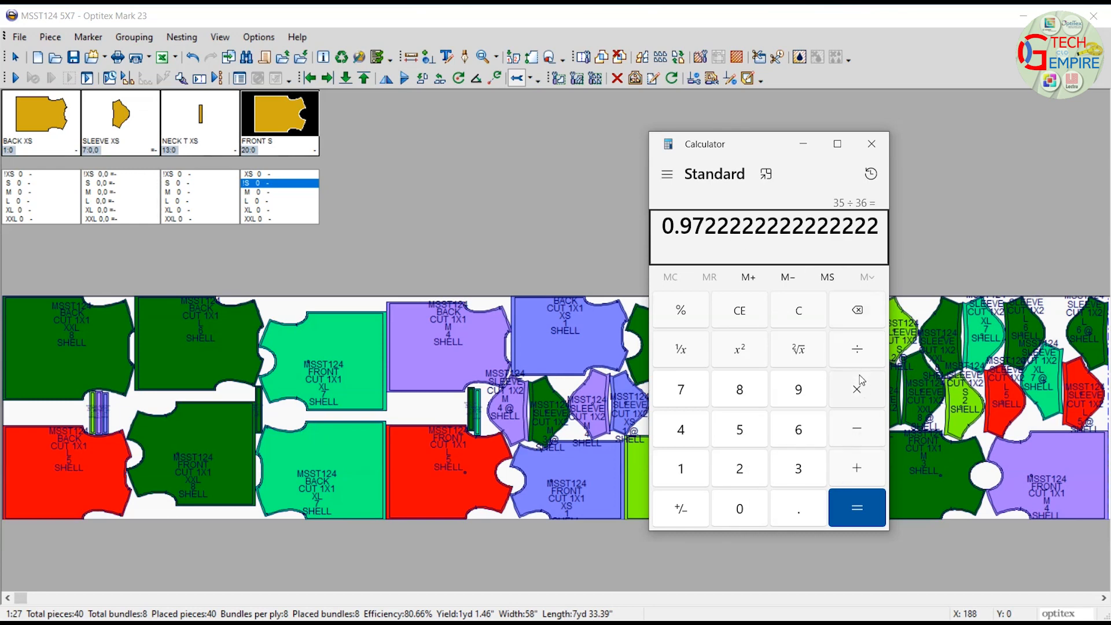
Divide the marker length of 7.97 yards by 8 bundles to work out the fabric consumption per garment.
left_click(801, 317)
type("7.97")
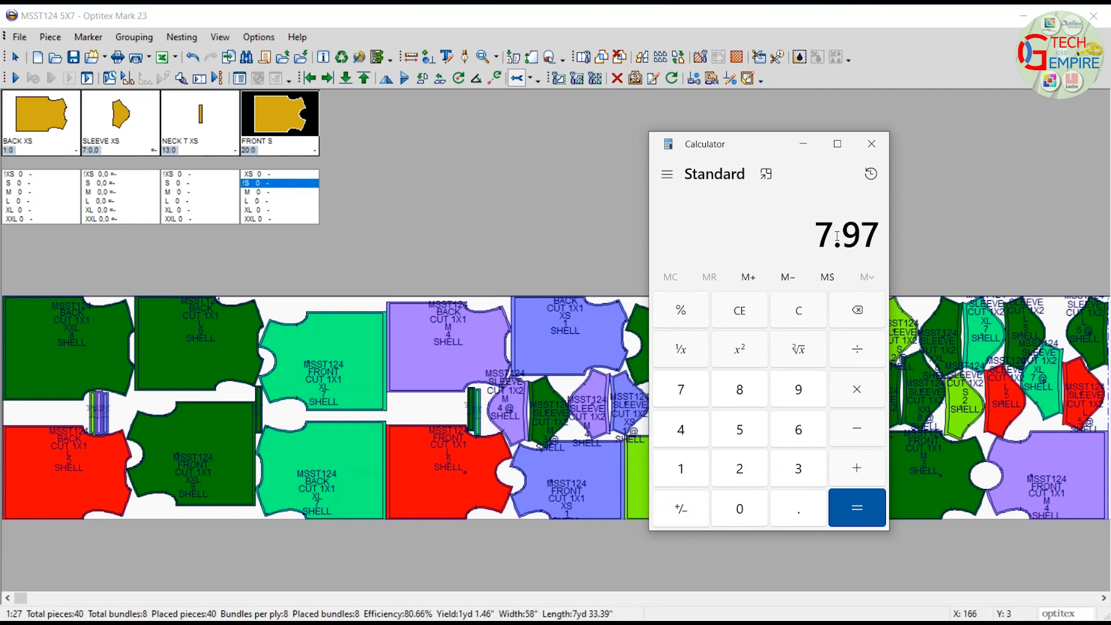
left_click(860, 349)
key("8")
key("Return")
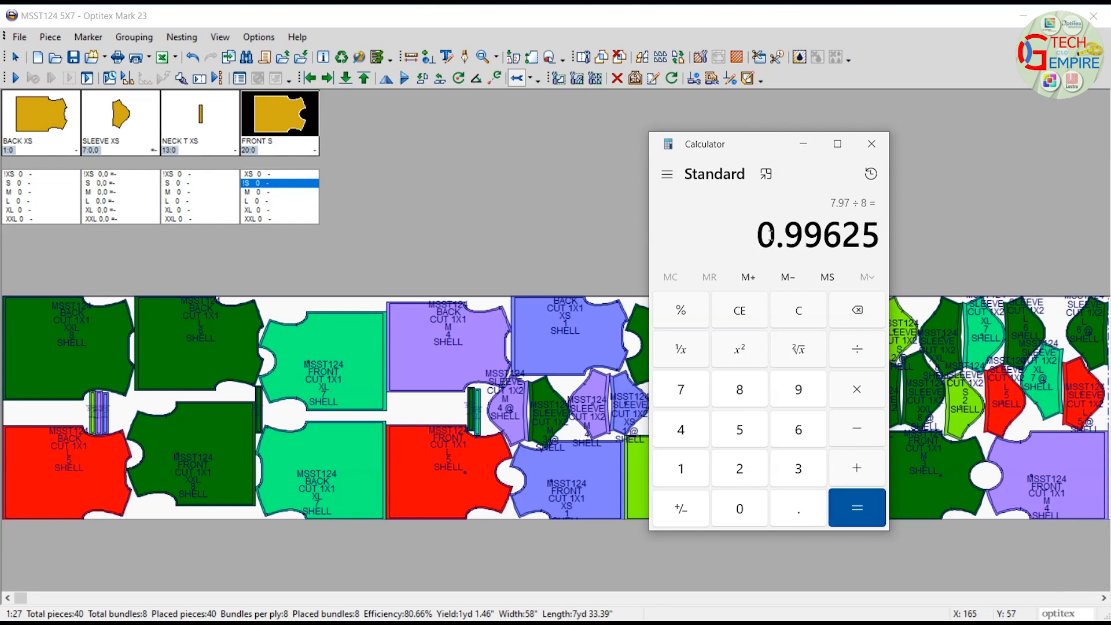
left_click_drag(758, 234, 798, 227)
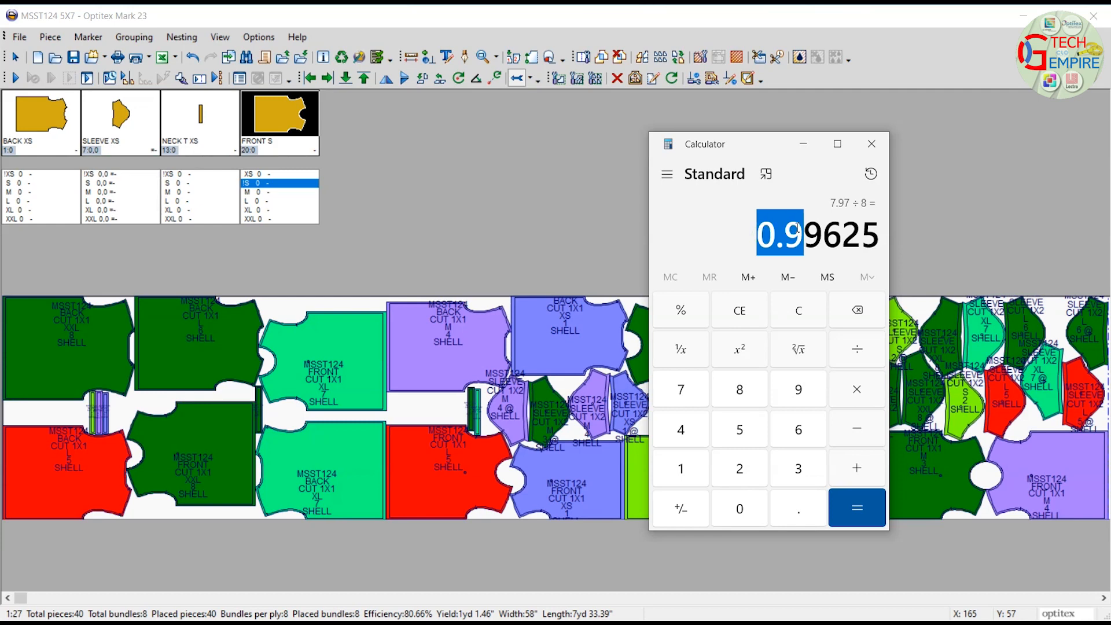
left_click(790, 242)
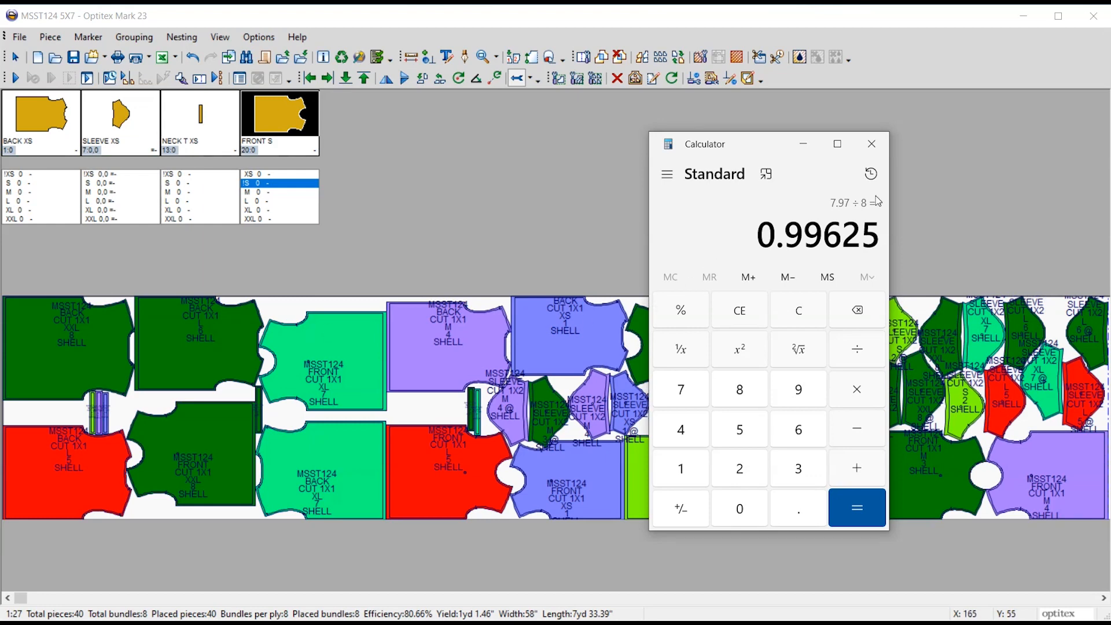
Switch back to Optitex Mark and select the NECK T pieces between the XXL BACK and the L BACK at the marker's start.
left_click(803, 142)
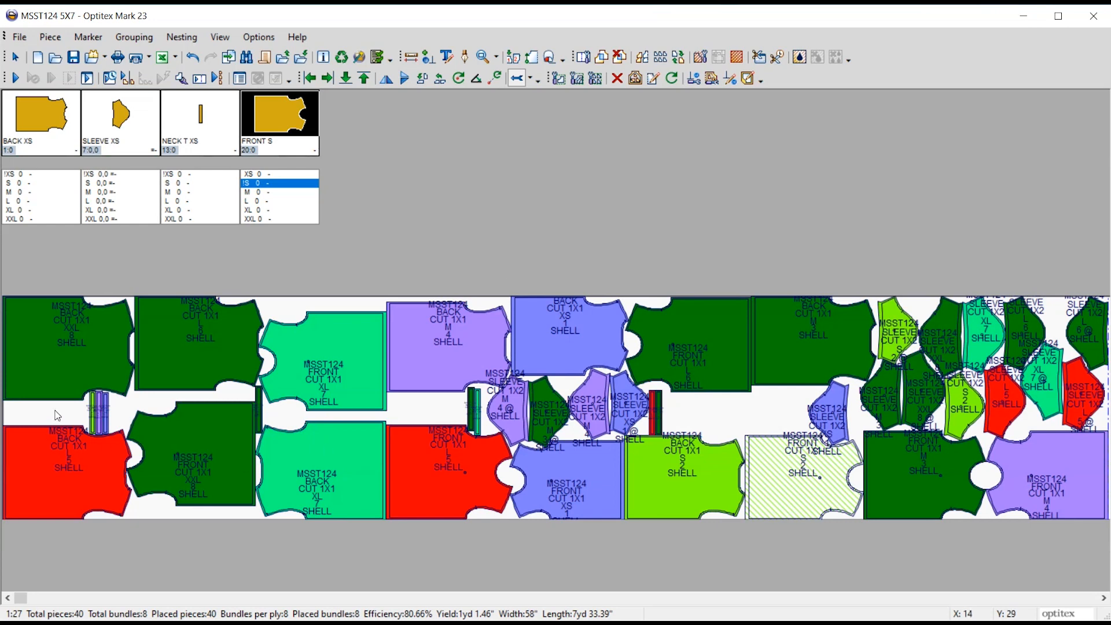
left_click(95, 415)
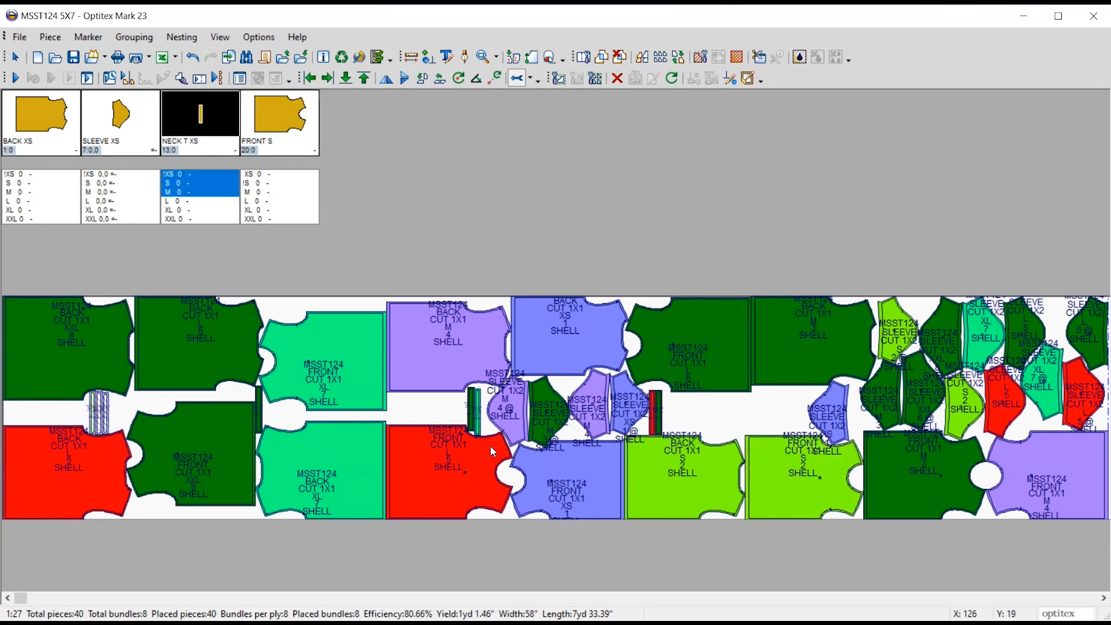